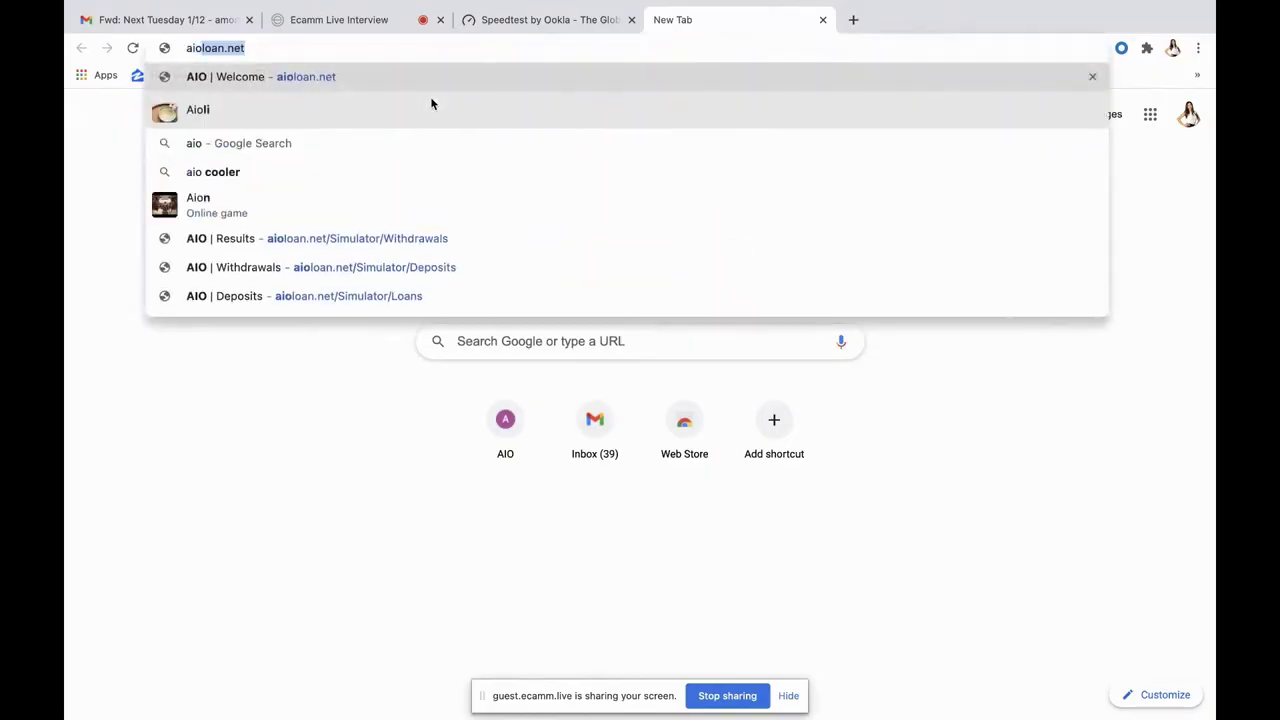
Step: Open the website aioloan.net
text(aioloan.)
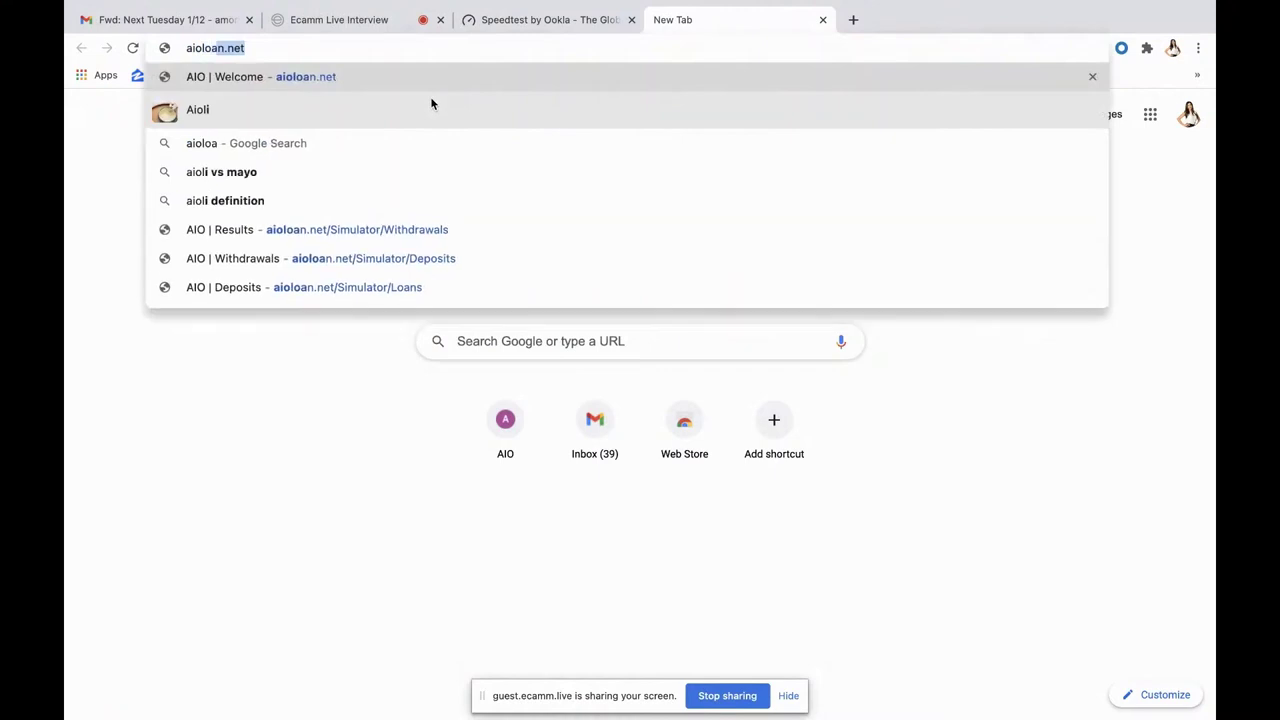
text(net)
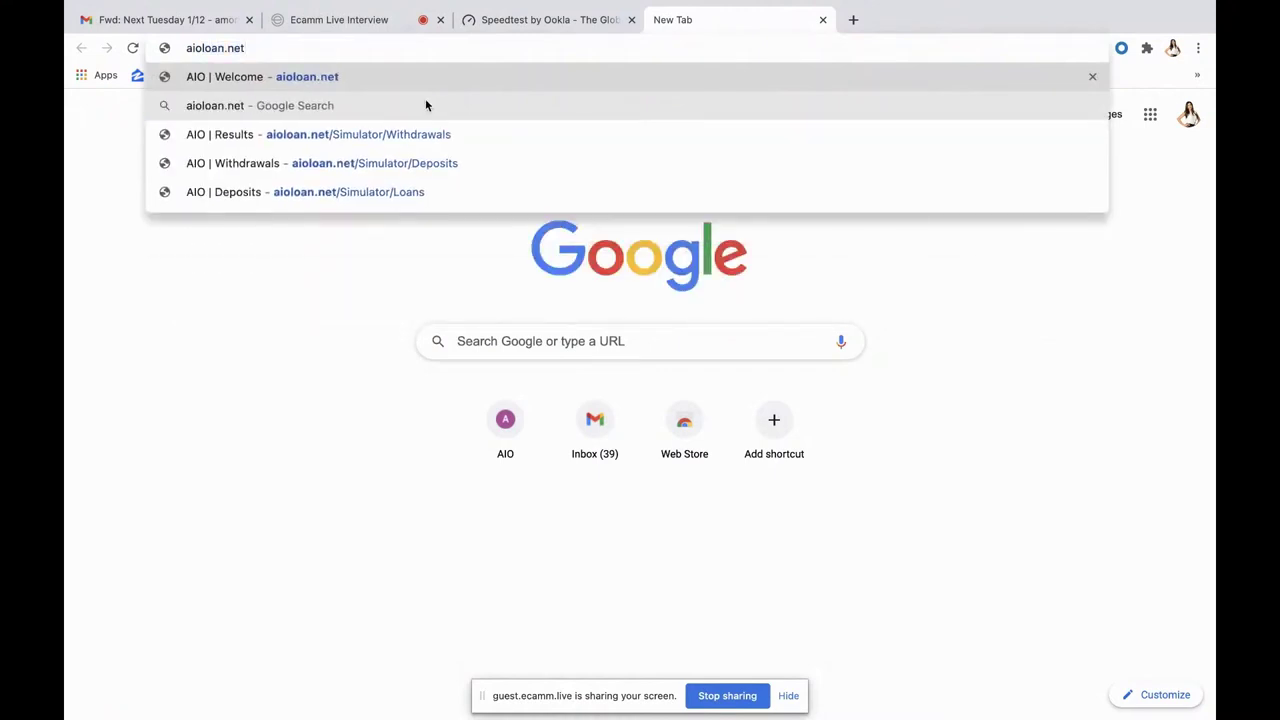
key(Return)
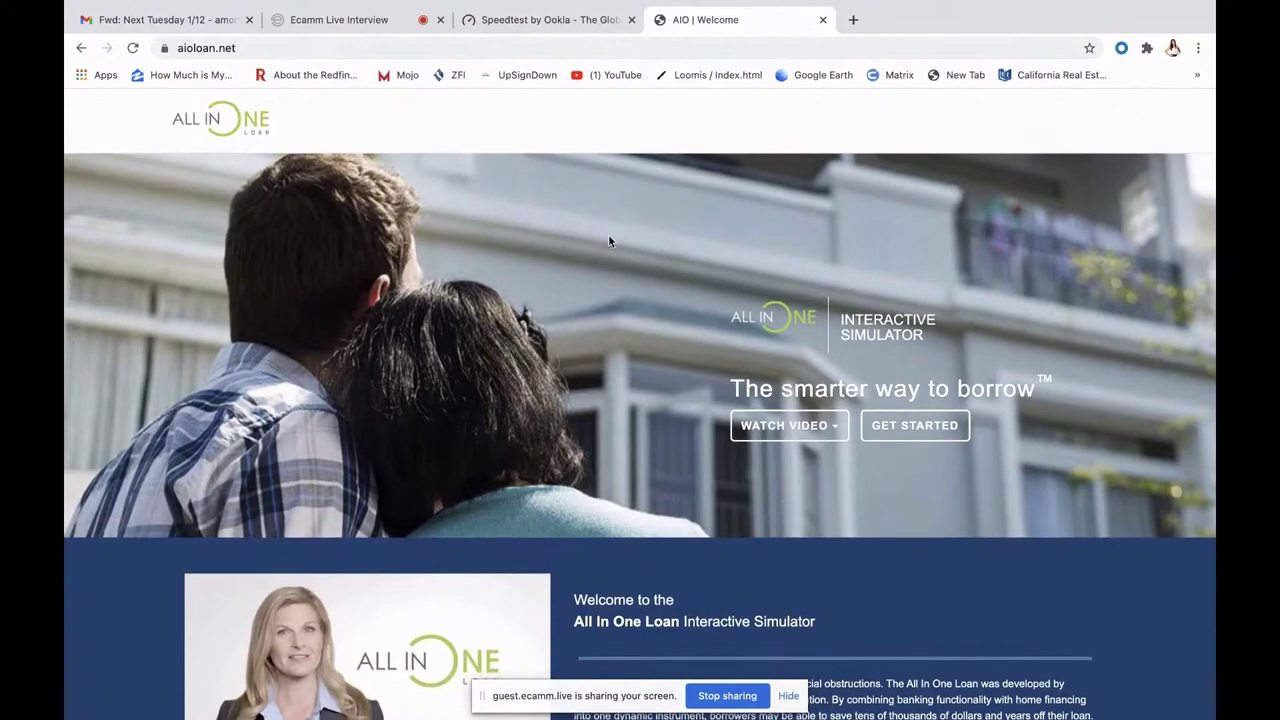
Step: Look over the welcome page and open the Interactive Simulator's Get Started page
scroll(608, 240, down, 2)
scroll(608, 240, down, 2)
scroll(607, 231, up, 3)
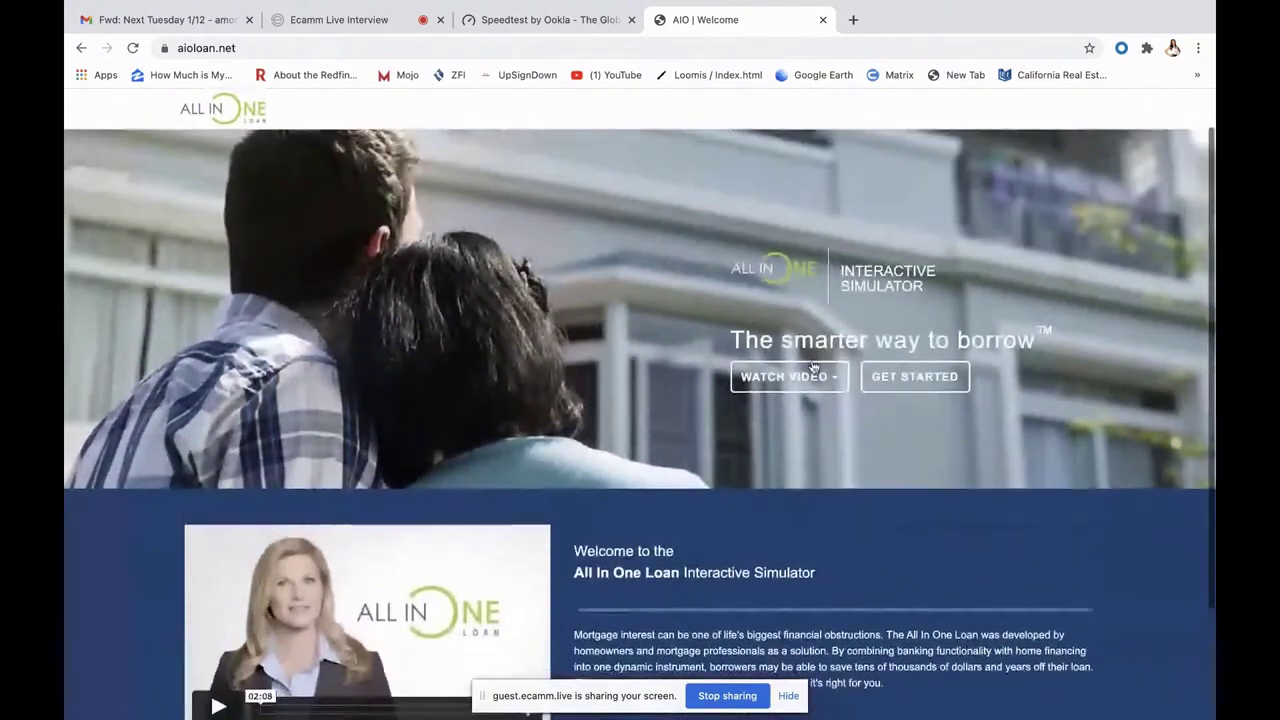
click(888, 377)
Step: Review the simulator introduction and start a new loan simulation instead of loading a saved one
scroll(731, 339, down, 2)
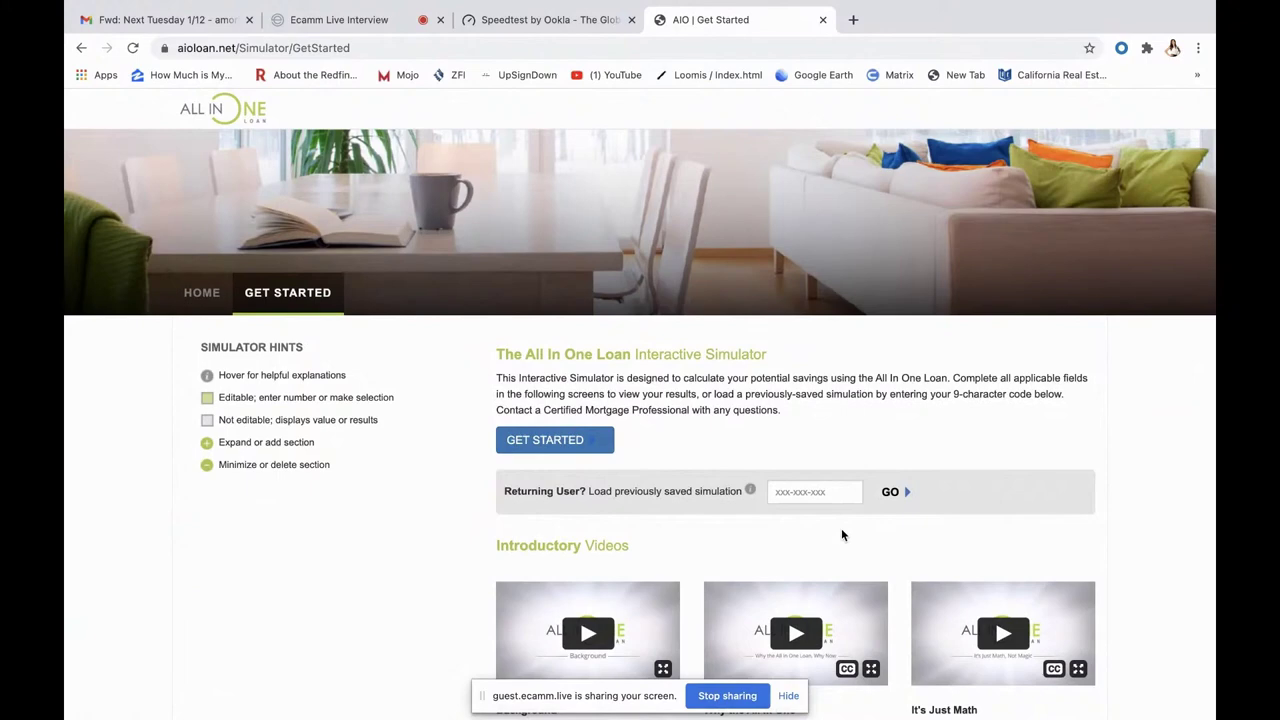
scroll(841, 535, down, 1)
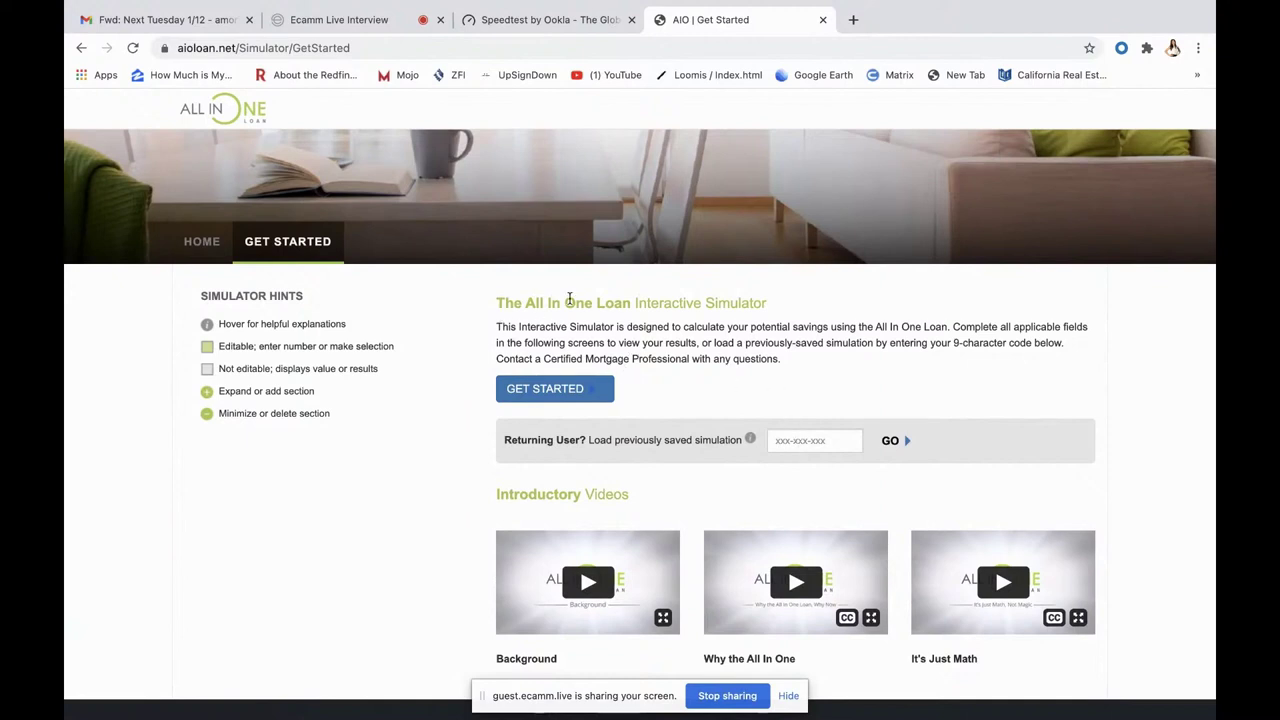
scroll(645, 301, up, 1)
scroll(645, 301, down, 1)
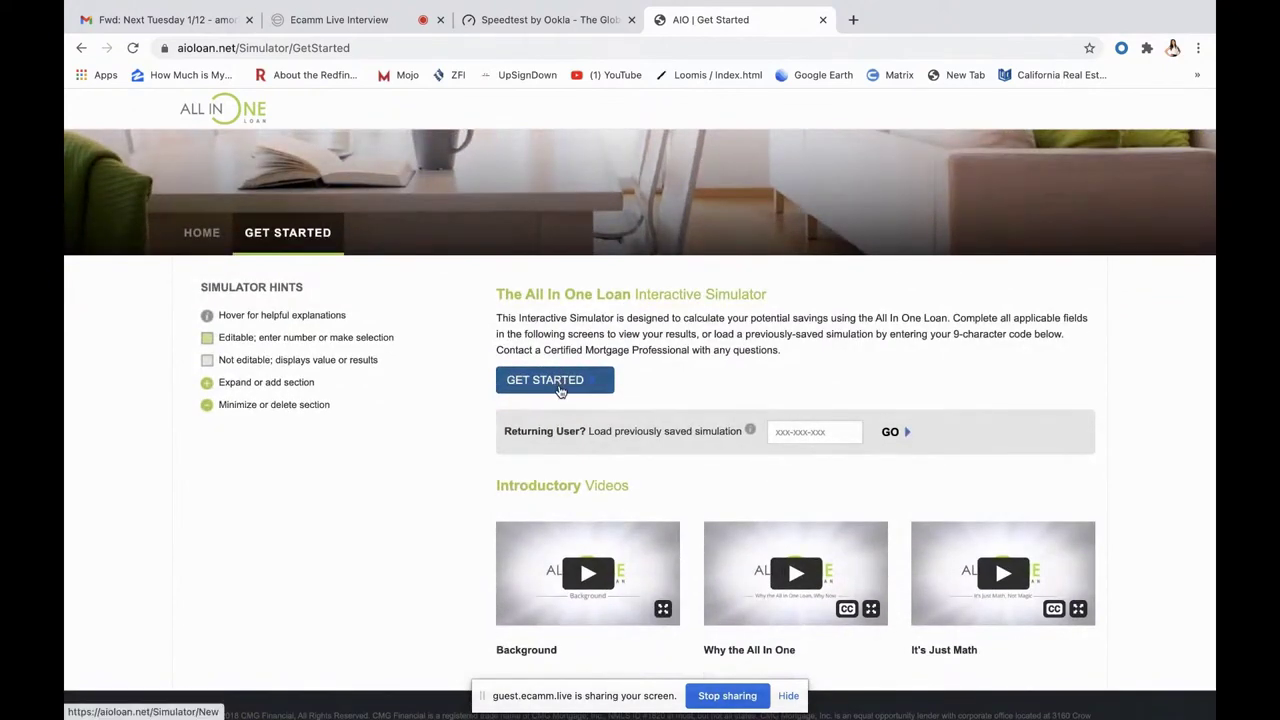
scroll(620, 372, down, 2)
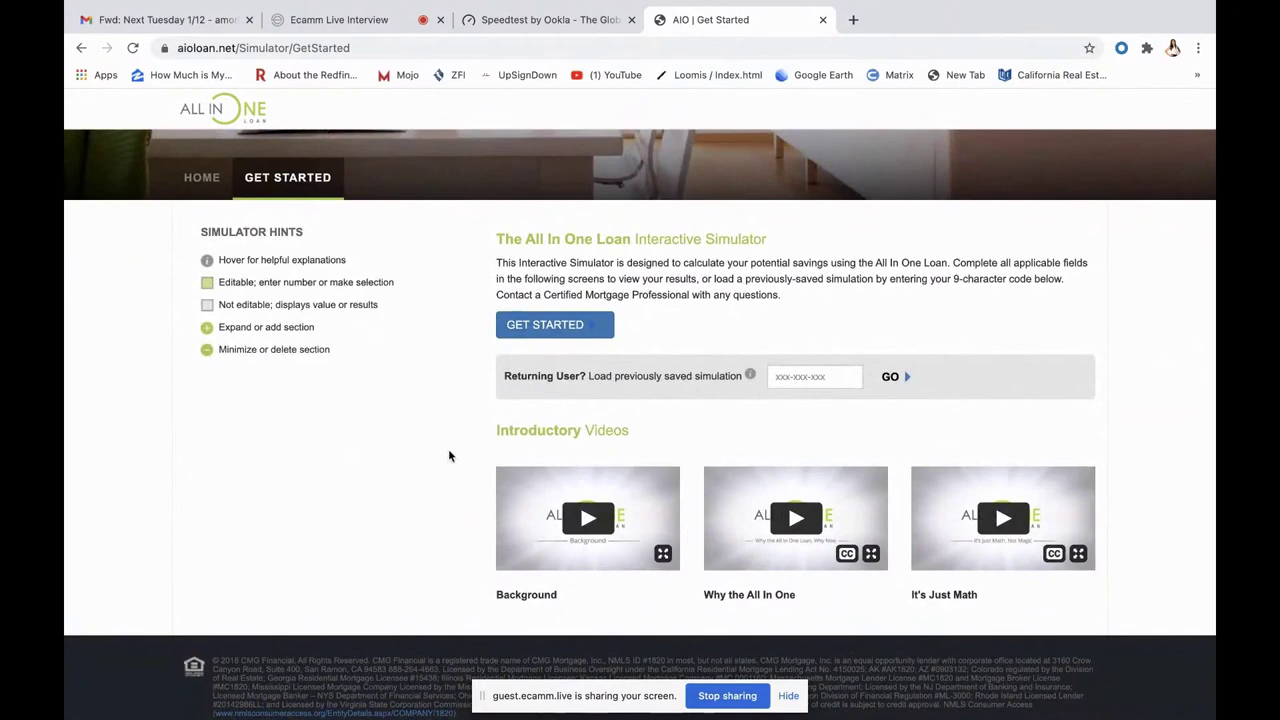
scroll(449, 456, up, 1)
scroll(449, 456, up, 1)
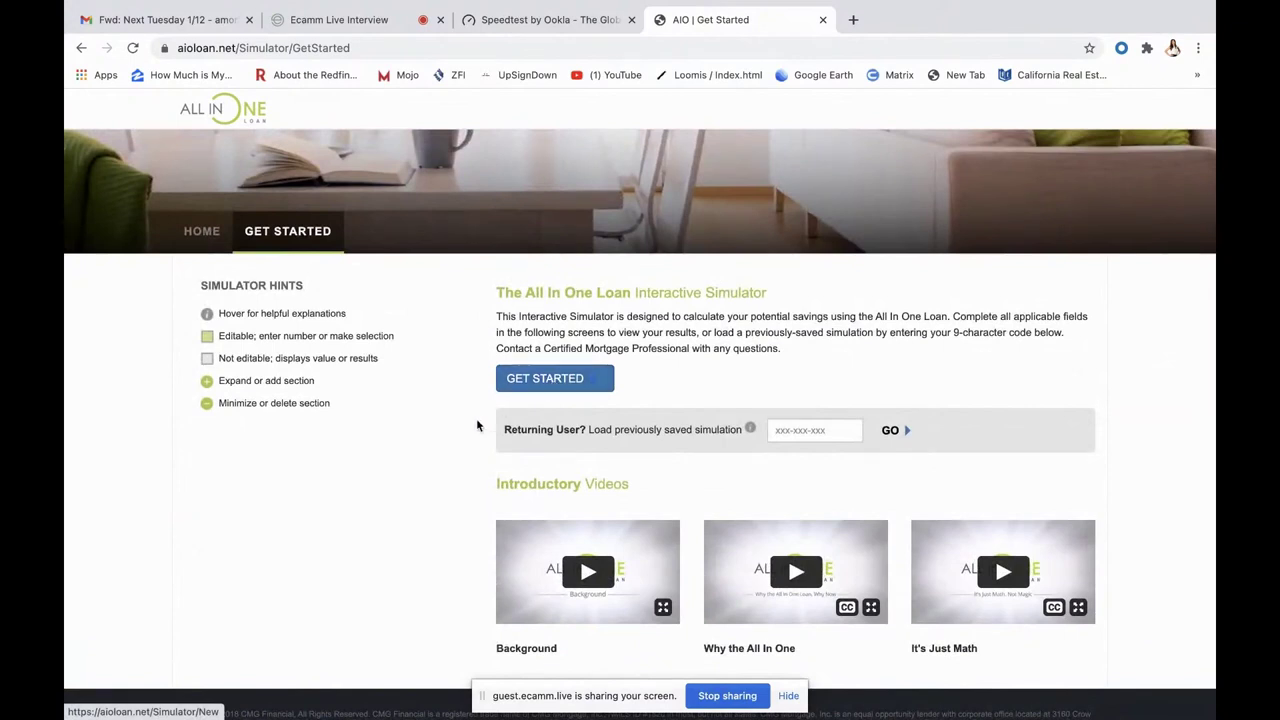
click(550, 382)
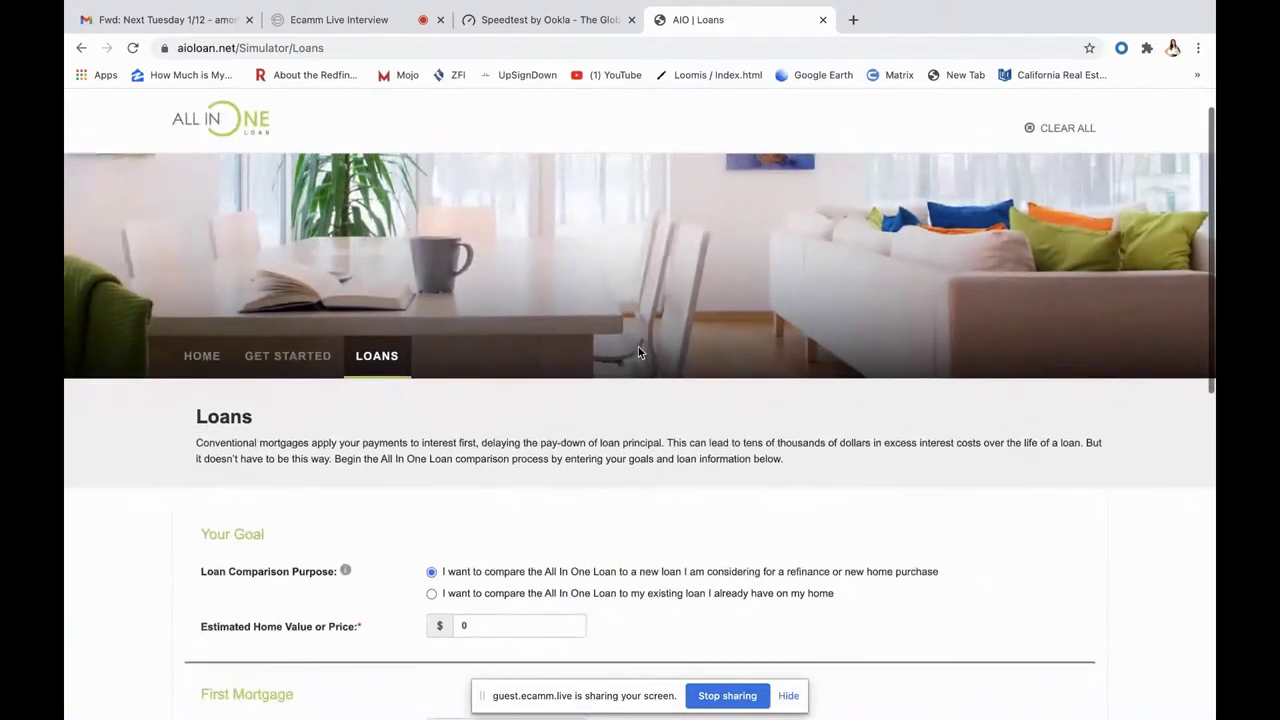
Step: Set the estimated home value or price to 500000 in the Your Goal section
scroll(638, 347, down, 2)
scroll(638, 347, down, 2)
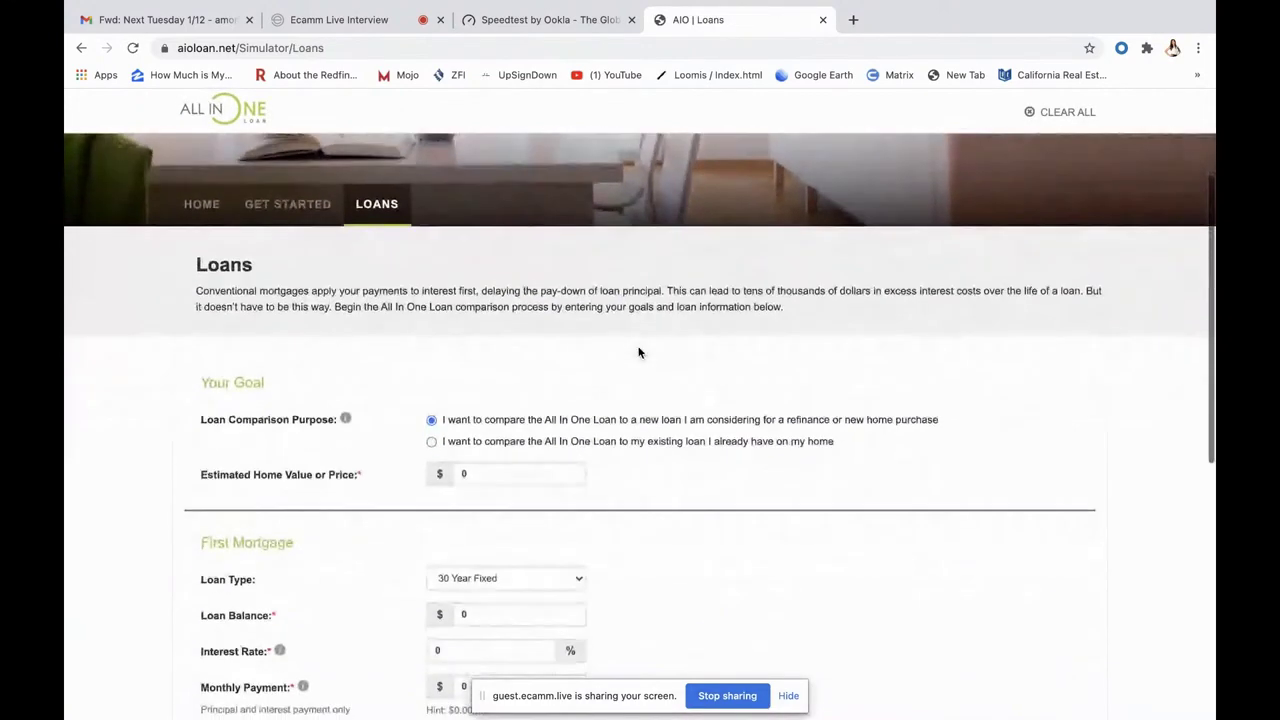
scroll(572, 425, down, 1)
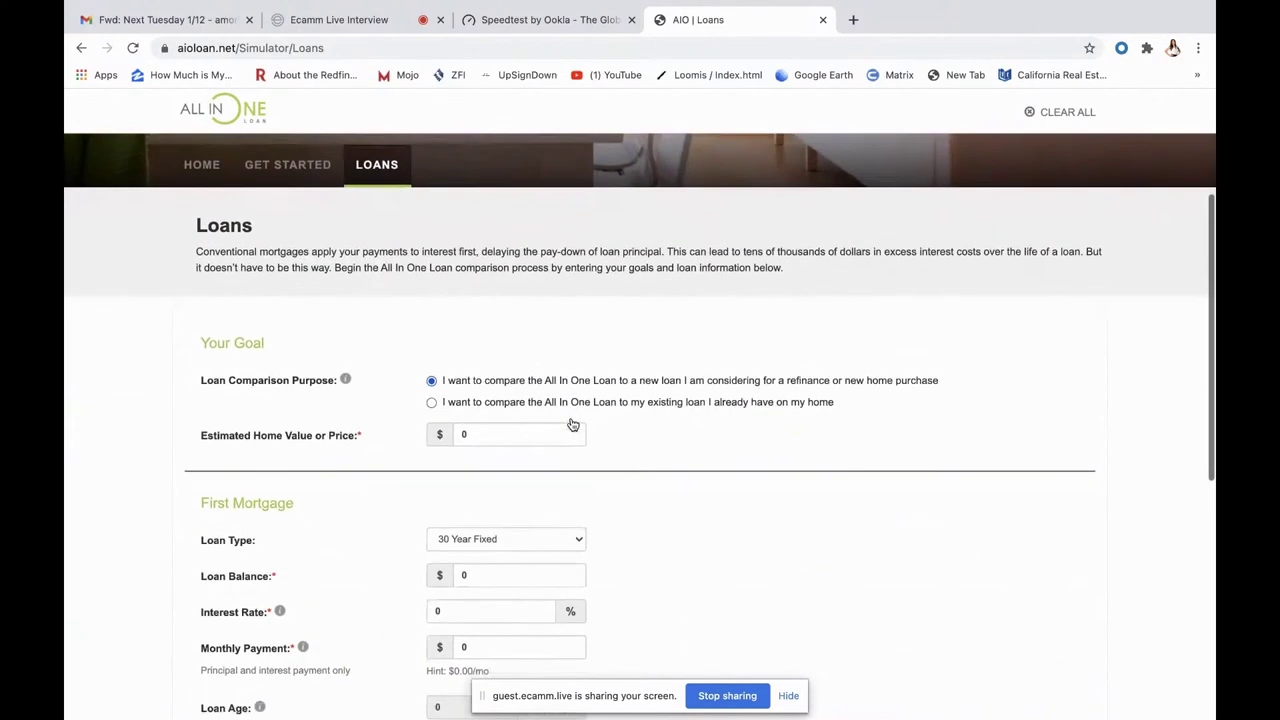
scroll(572, 425, down, 1)
scroll(572, 425, down, 1)
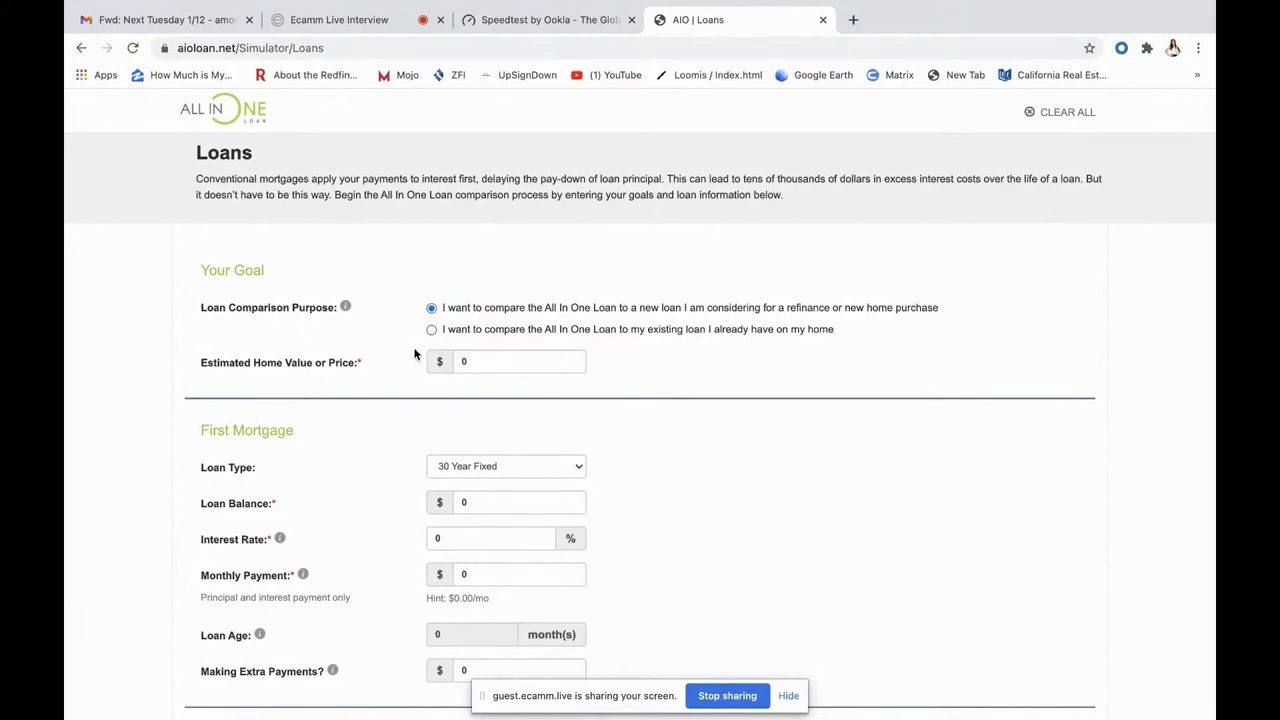
scroll(414, 349, down, 1)
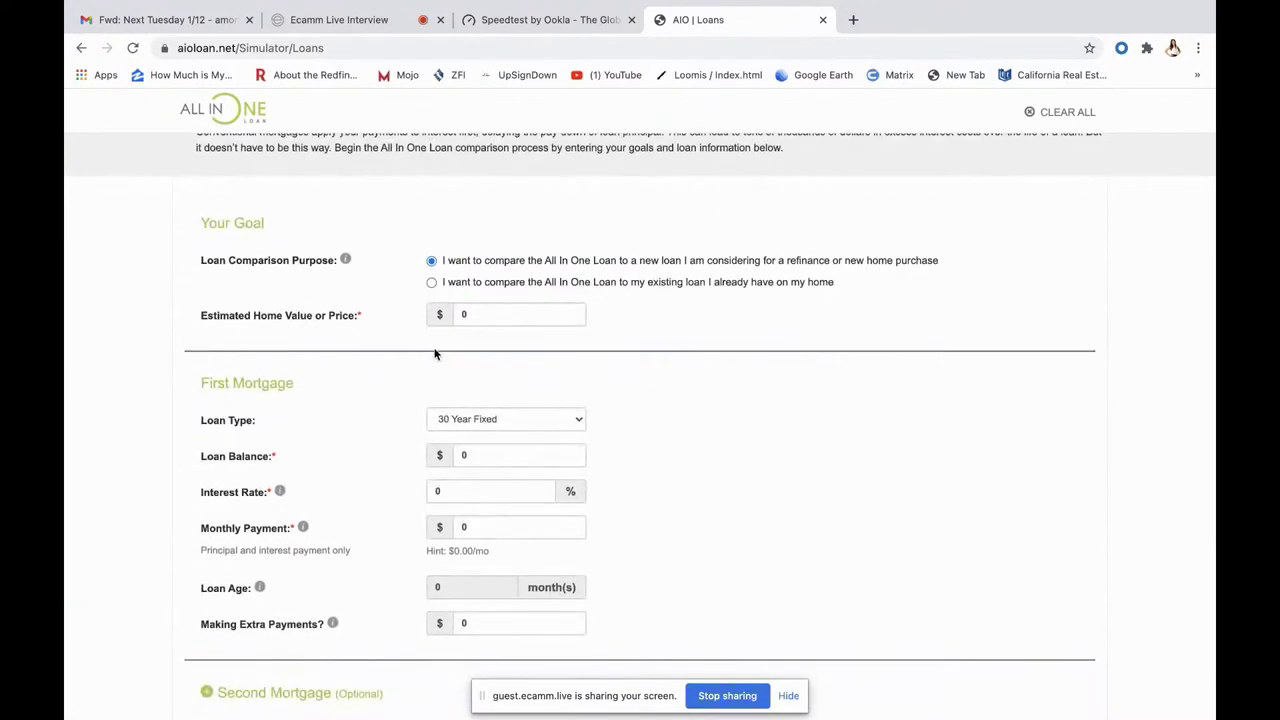
scroll(437, 353, down, 1)
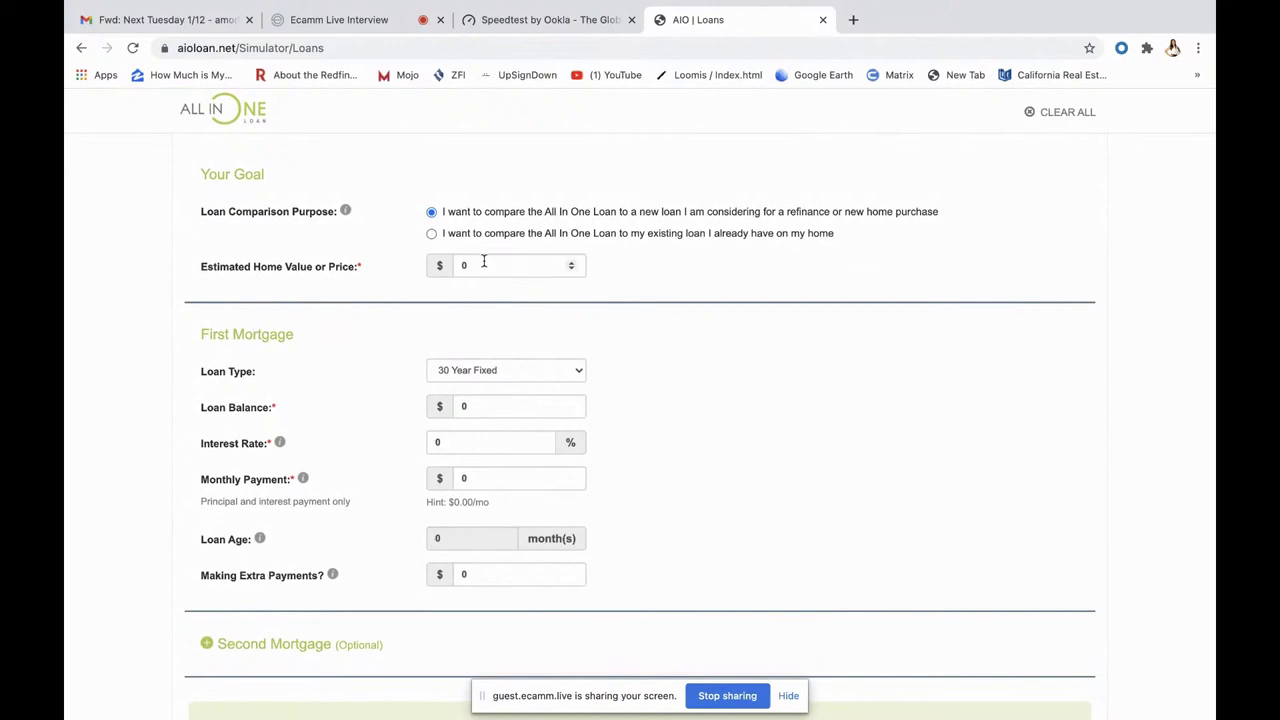
click(454, 264)
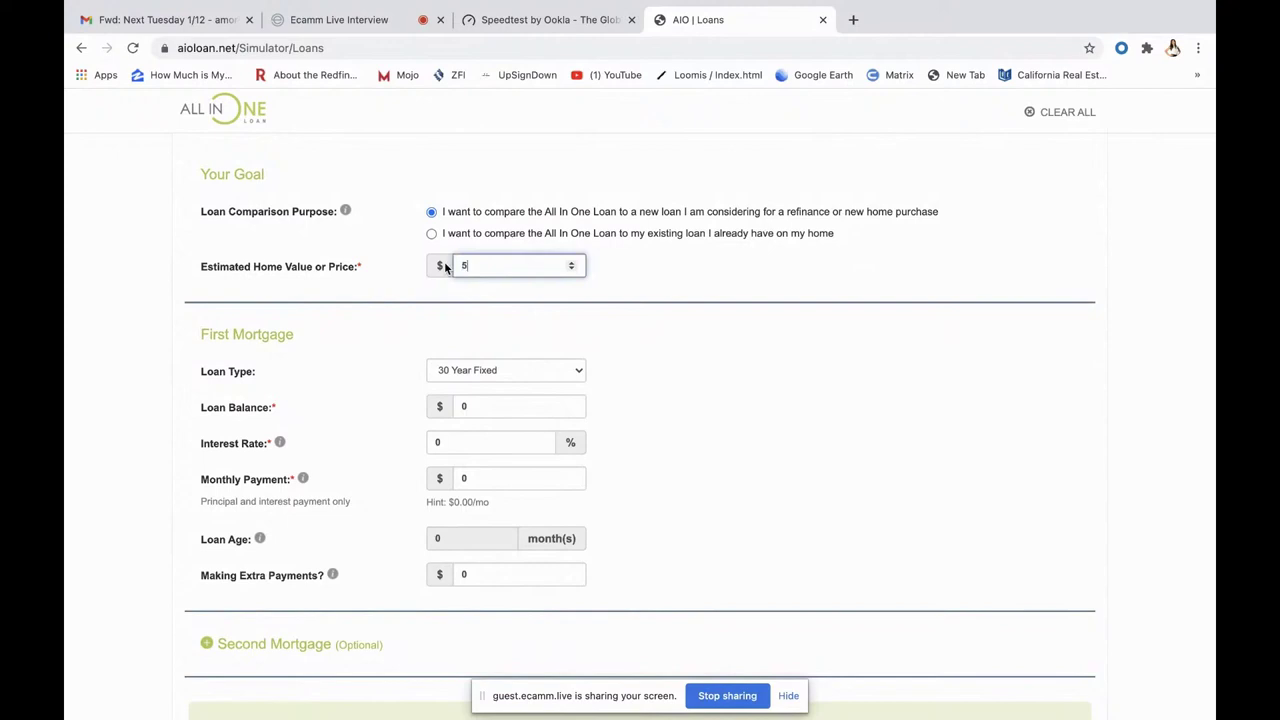
text(50000)
scroll(577, 347, down, 1)
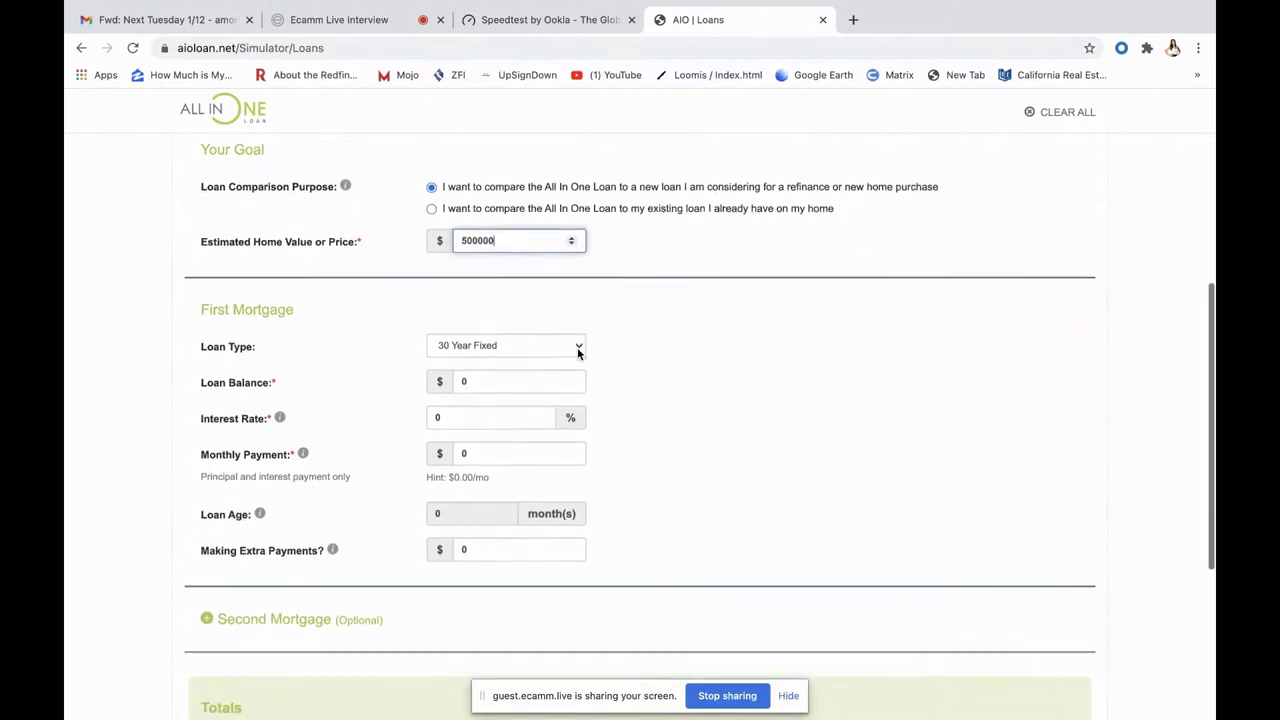
Step: Set the first mortgage's loan balance to 450000 and its interest rate to 2.875%
scroll(577, 354, down, 2)
scroll(485, 295, up, 2)
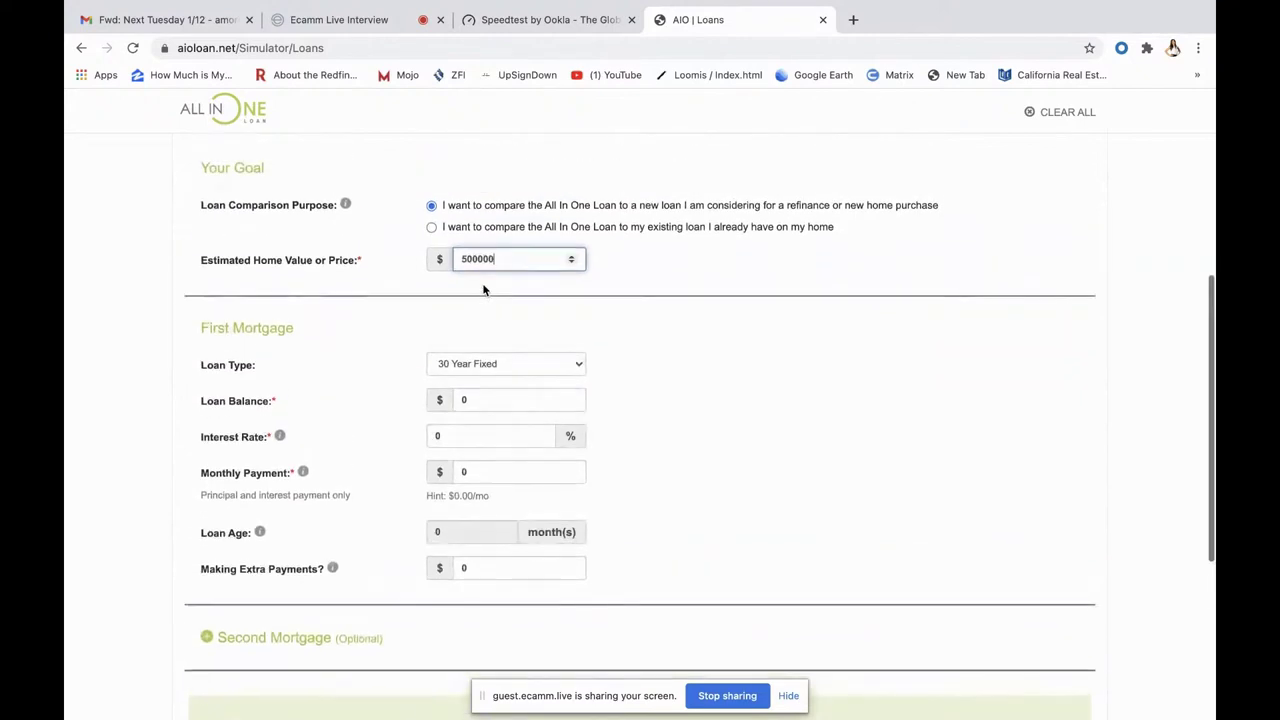
scroll(483, 289, down, 2)
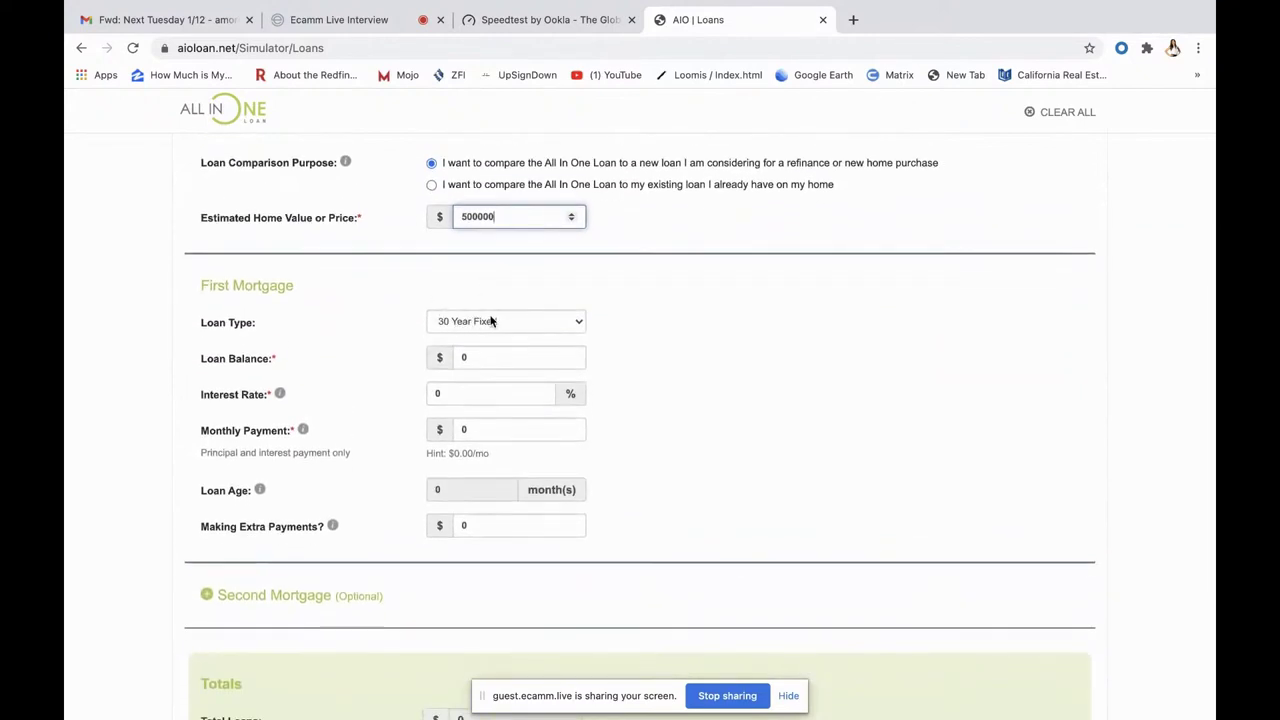
click(476, 357)
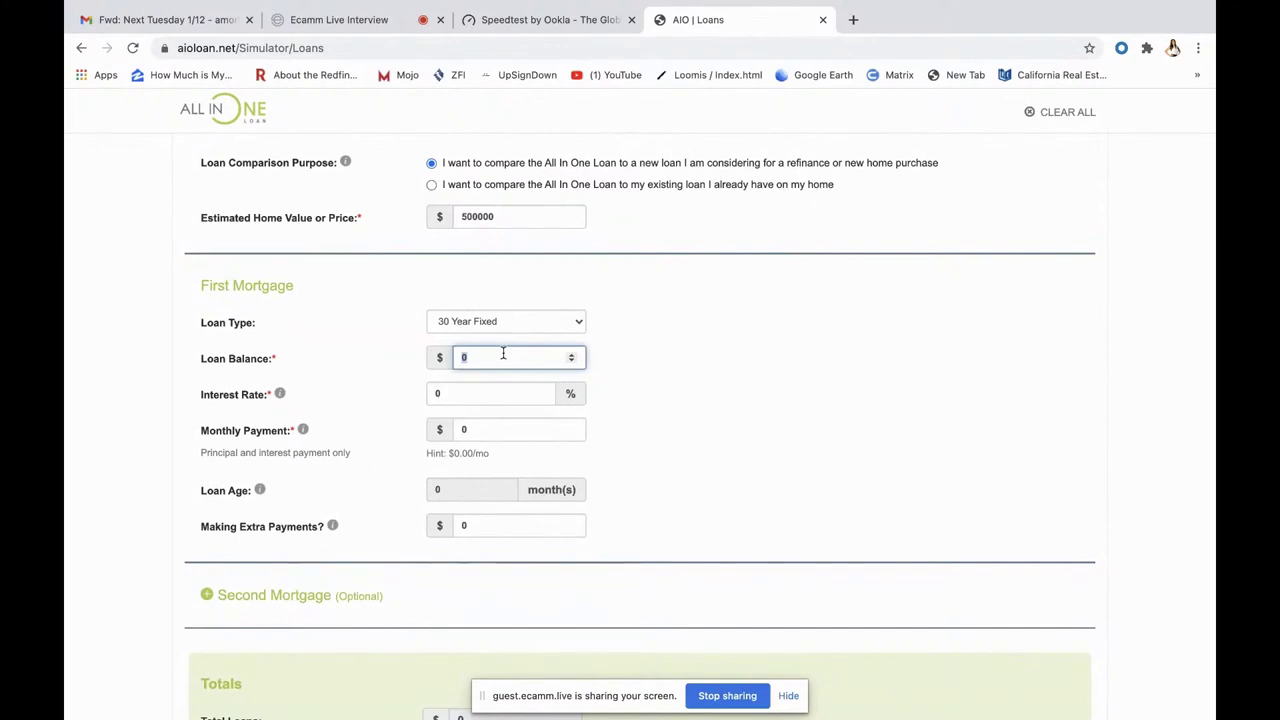
text(450000)
click(450, 394)
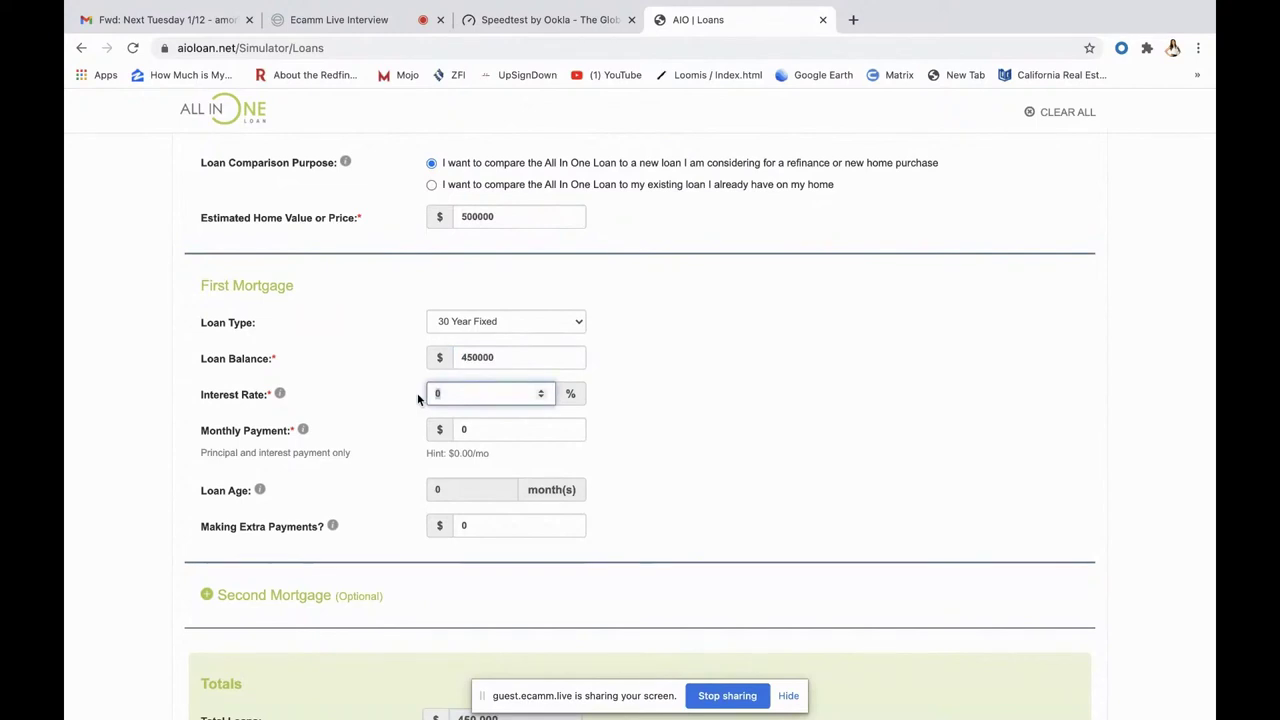
text(2.875)
Step: Set the first mortgage's monthly principal and interest payment to 1867
scroll(628, 424, down, 2)
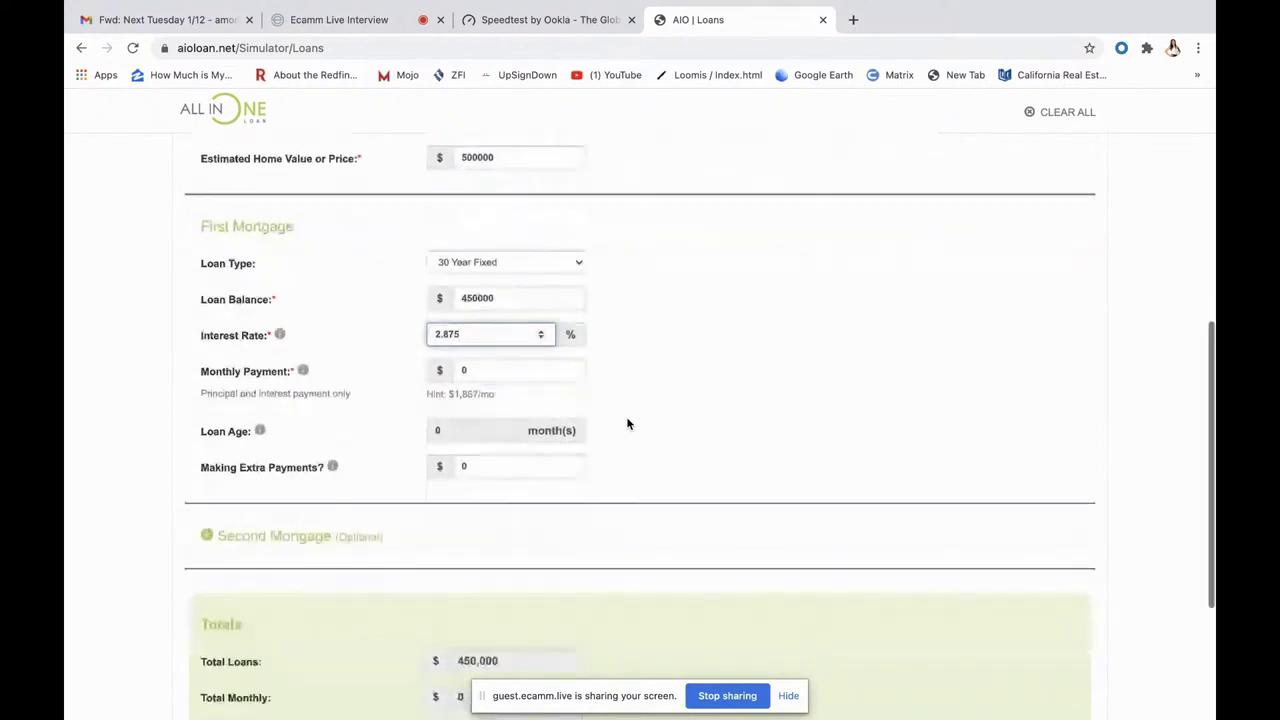
click(478, 371)
drag(478, 371, 458, 370)
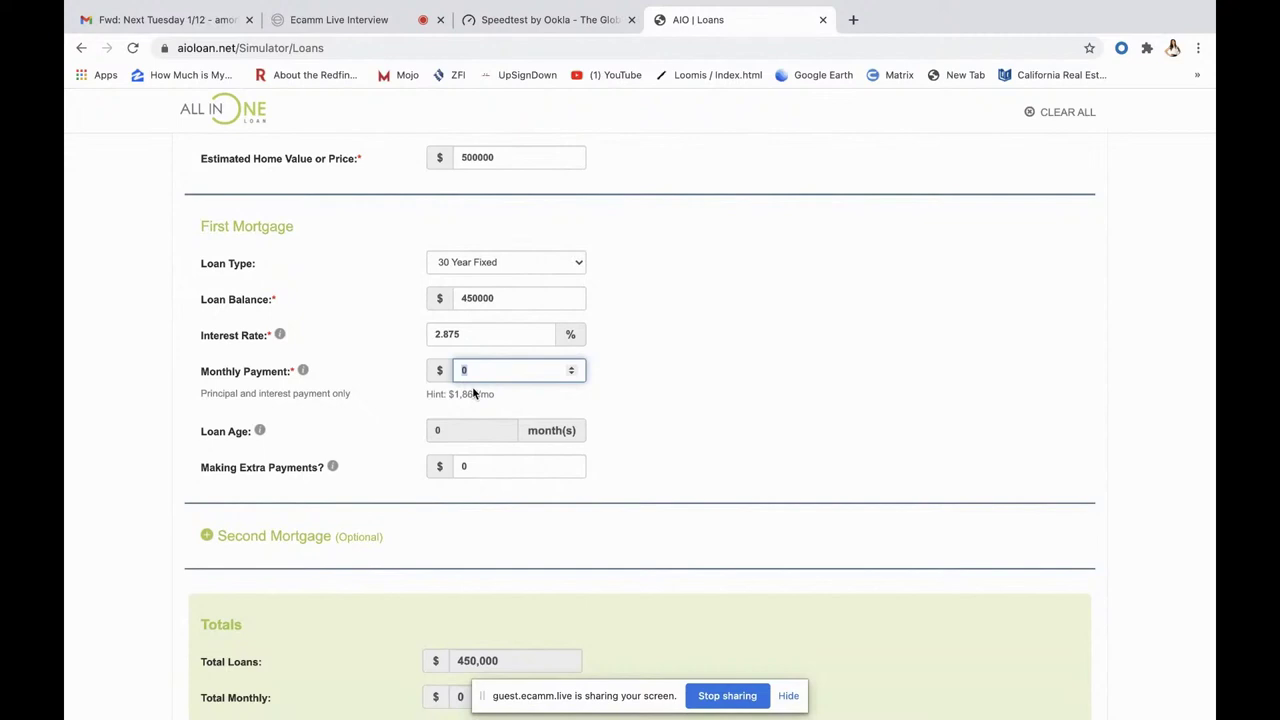
scroll(474, 393, up, 1)
scroll(474, 393, down, 1)
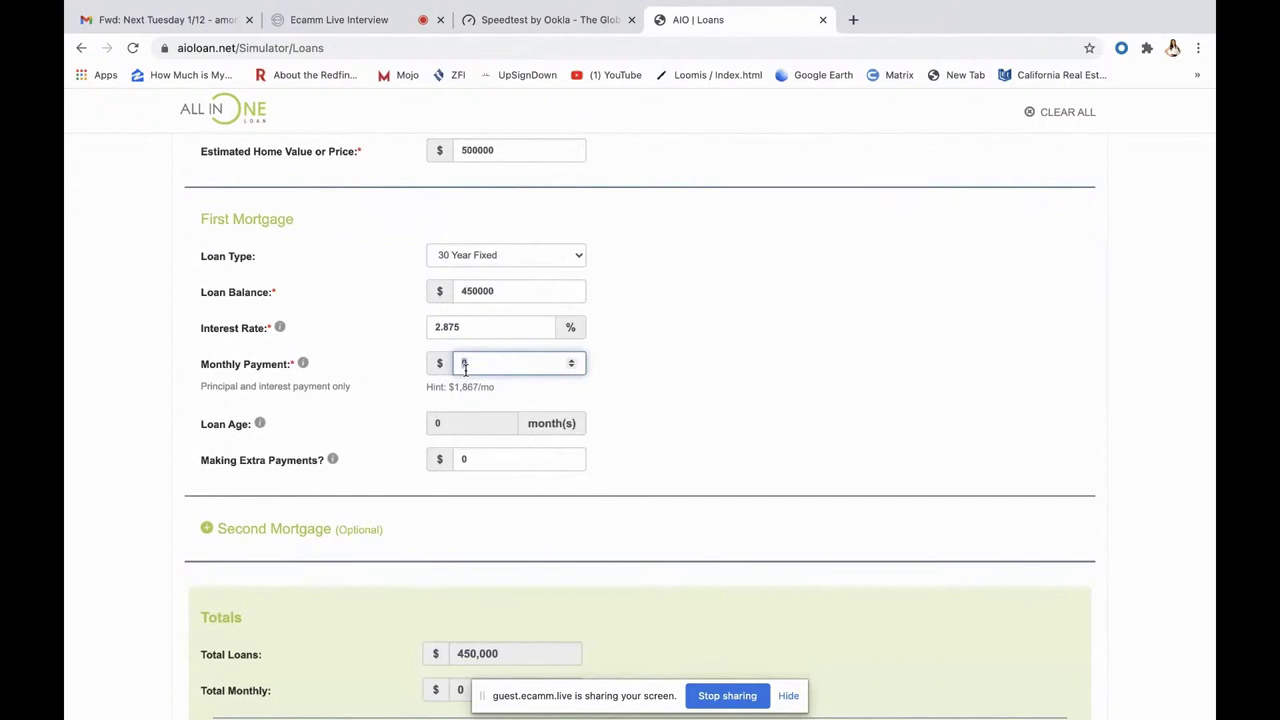
text(1867)
Step: Expand the optional Second Mortgage section and set the first mortgage's extra payments to 12000
scroll(567, 388, down, 1)
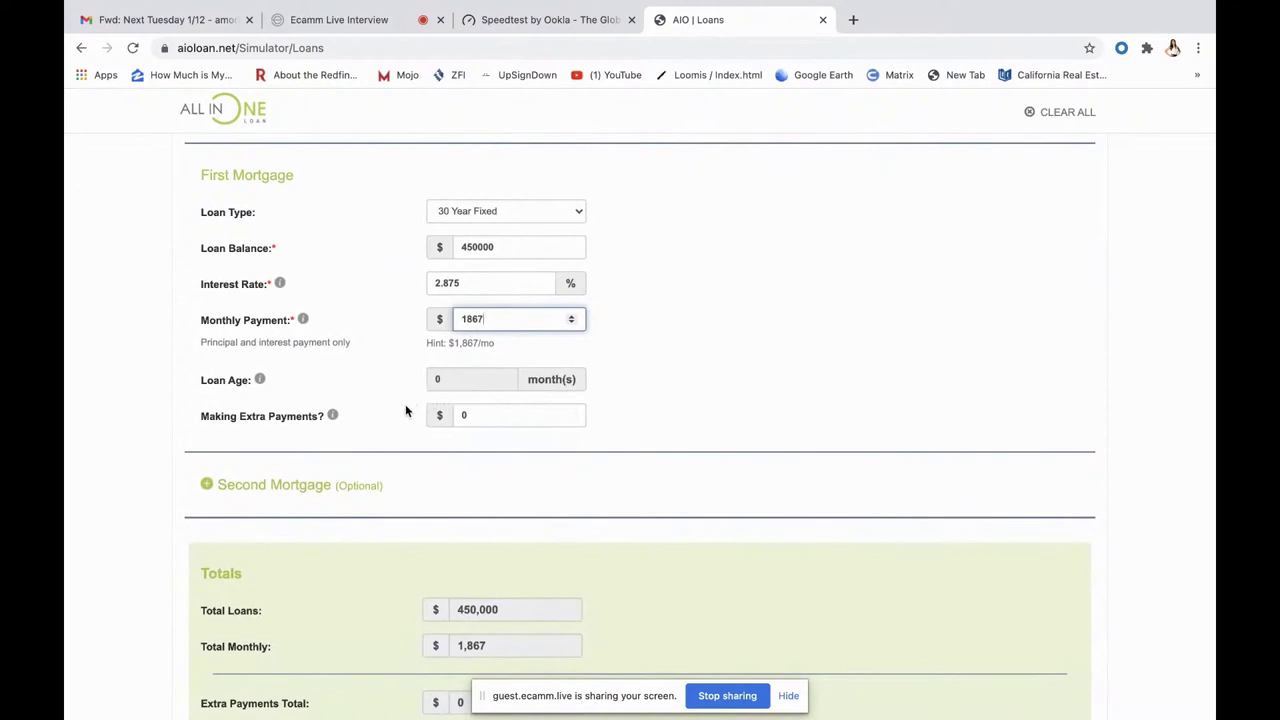
scroll(405, 410, up, 1)
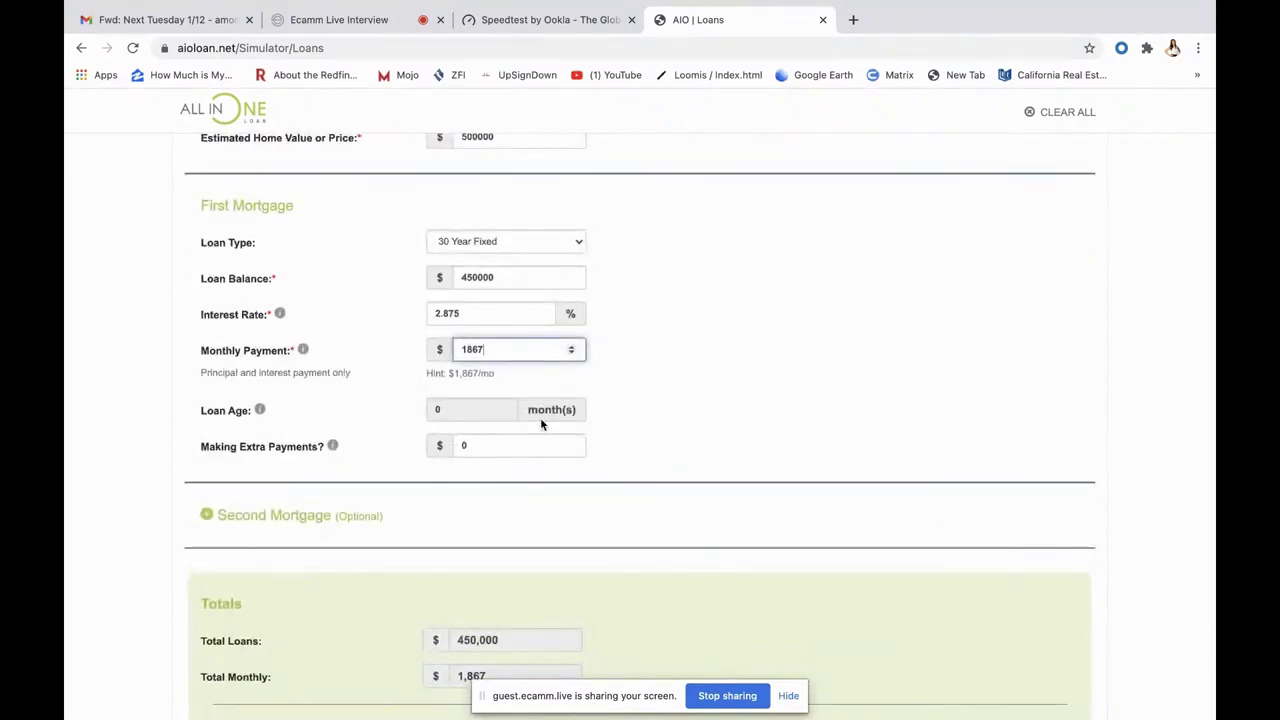
scroll(614, 425, down, 1)
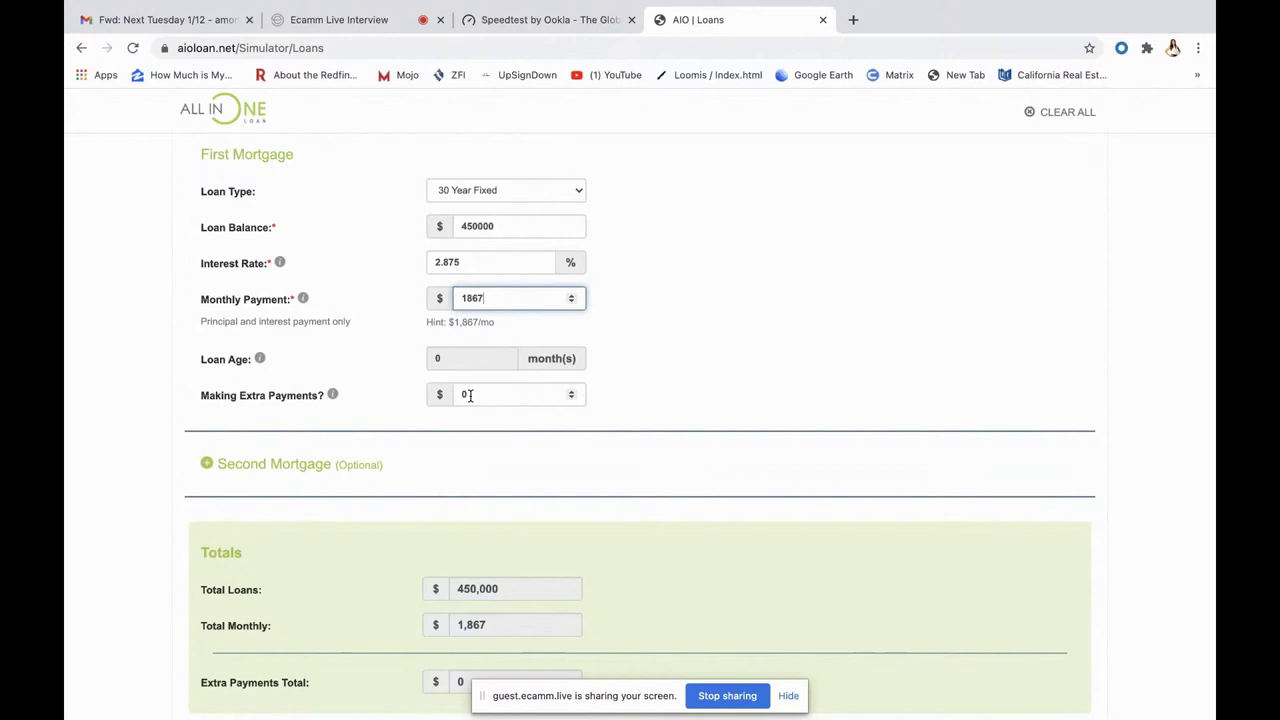
scroll(468, 394, down, 2)
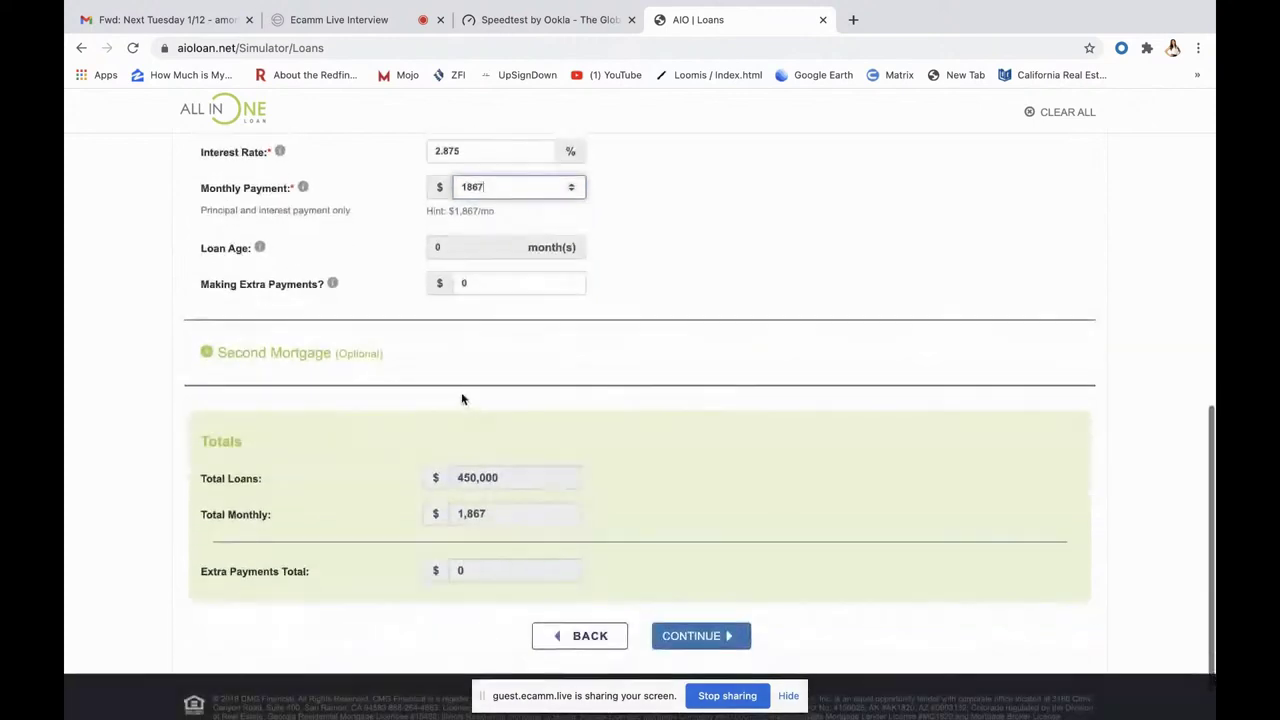
click(207, 352)
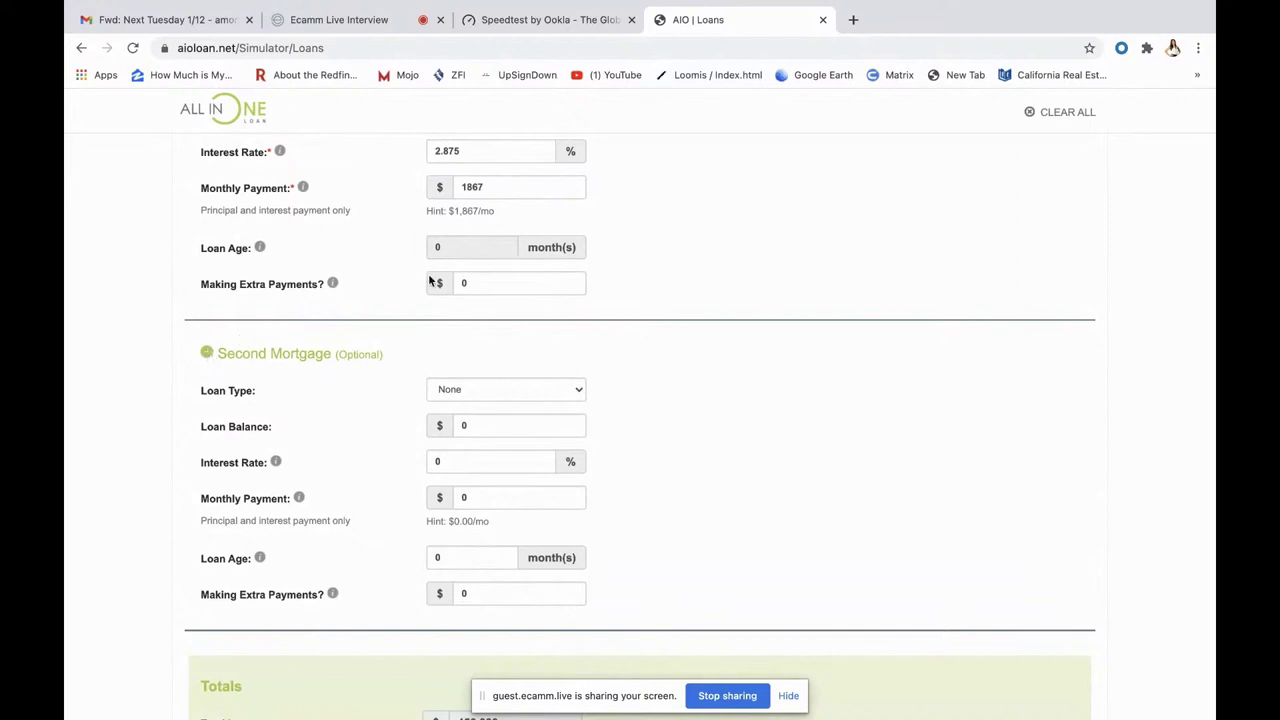
double_click(480, 287)
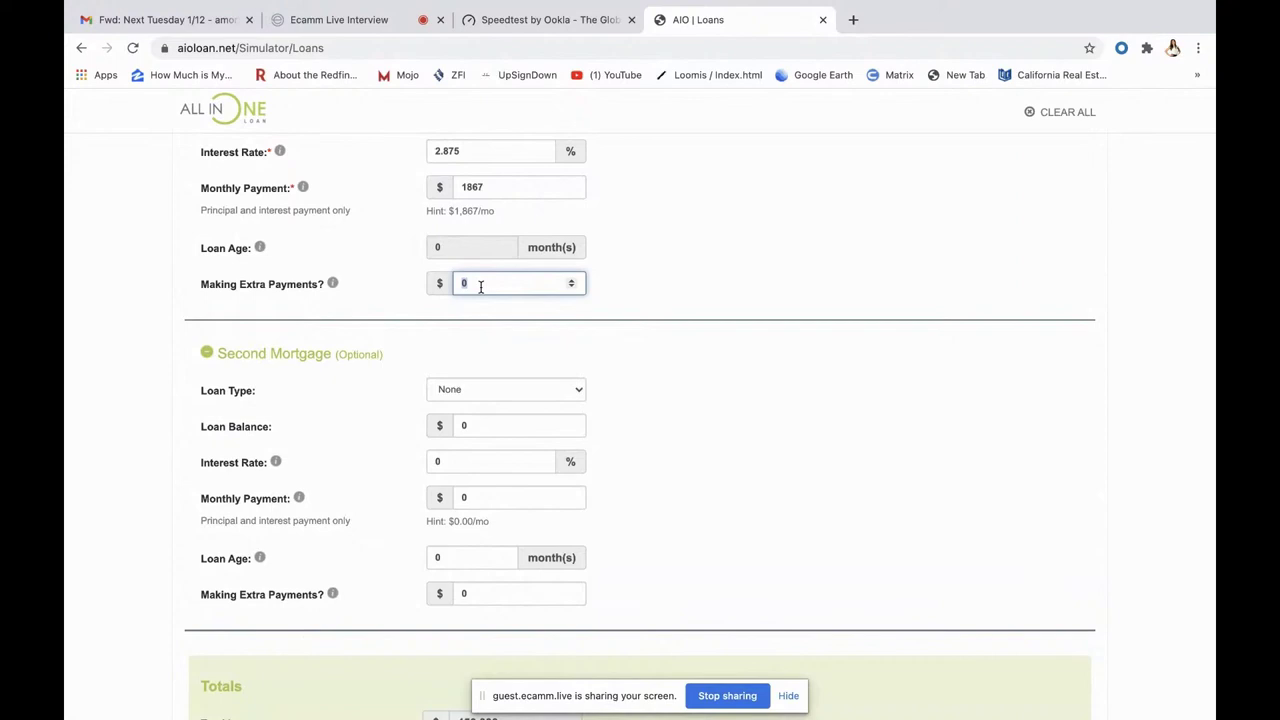
text(12000)
scroll(181, 386, down, 1)
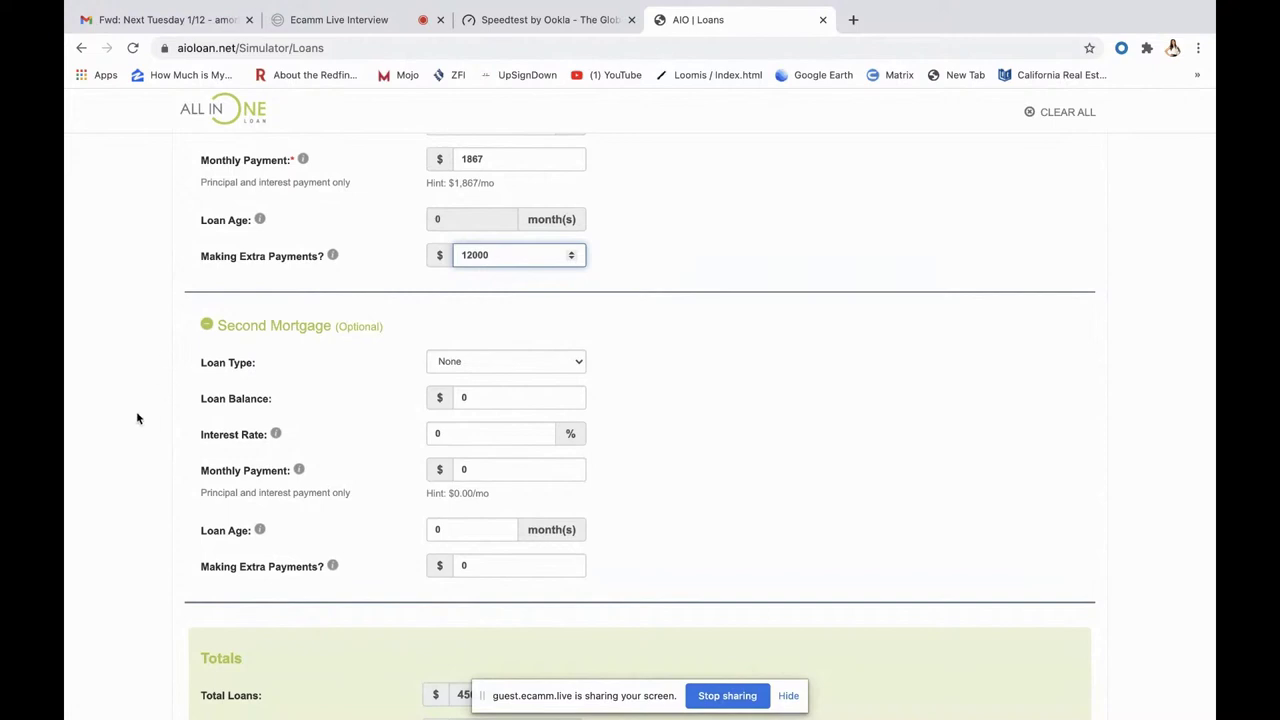
scroll(166, 392, down, 1)
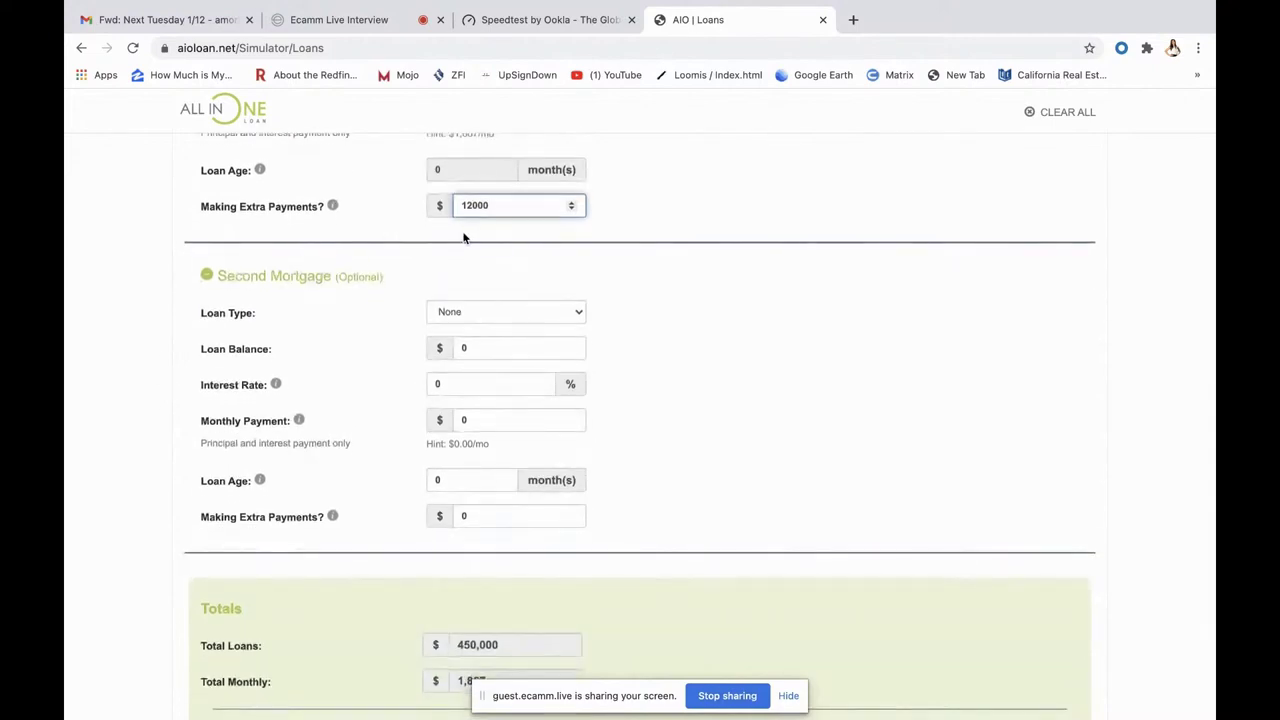
Step: Collapse the Second Mortgage section and continue to the Deposits page
click(205, 276)
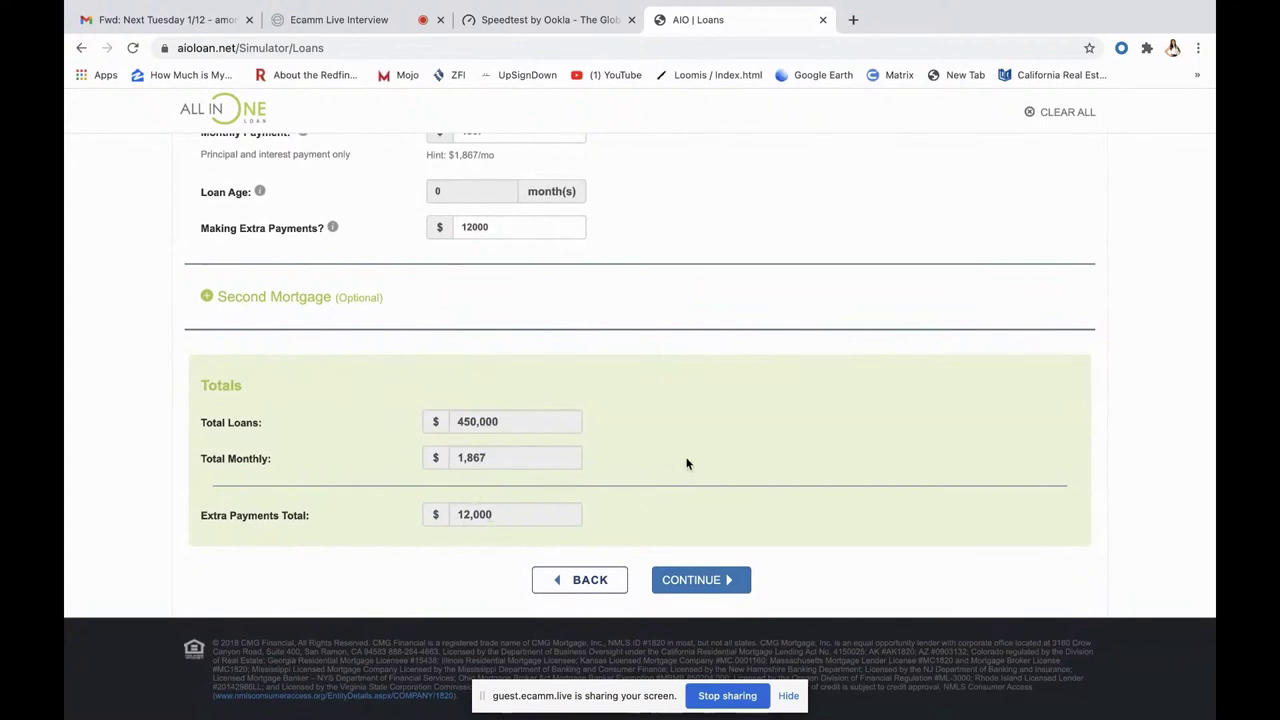
click(704, 582)
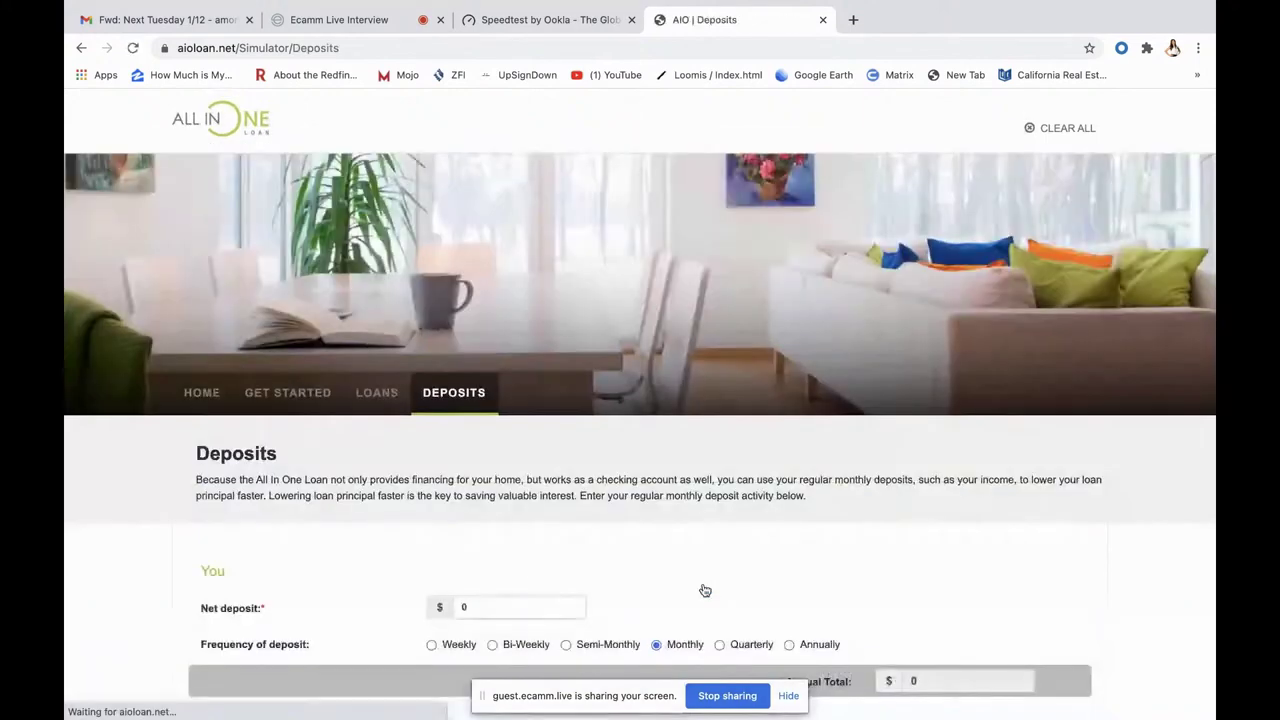
scroll(684, 480, down, 2)
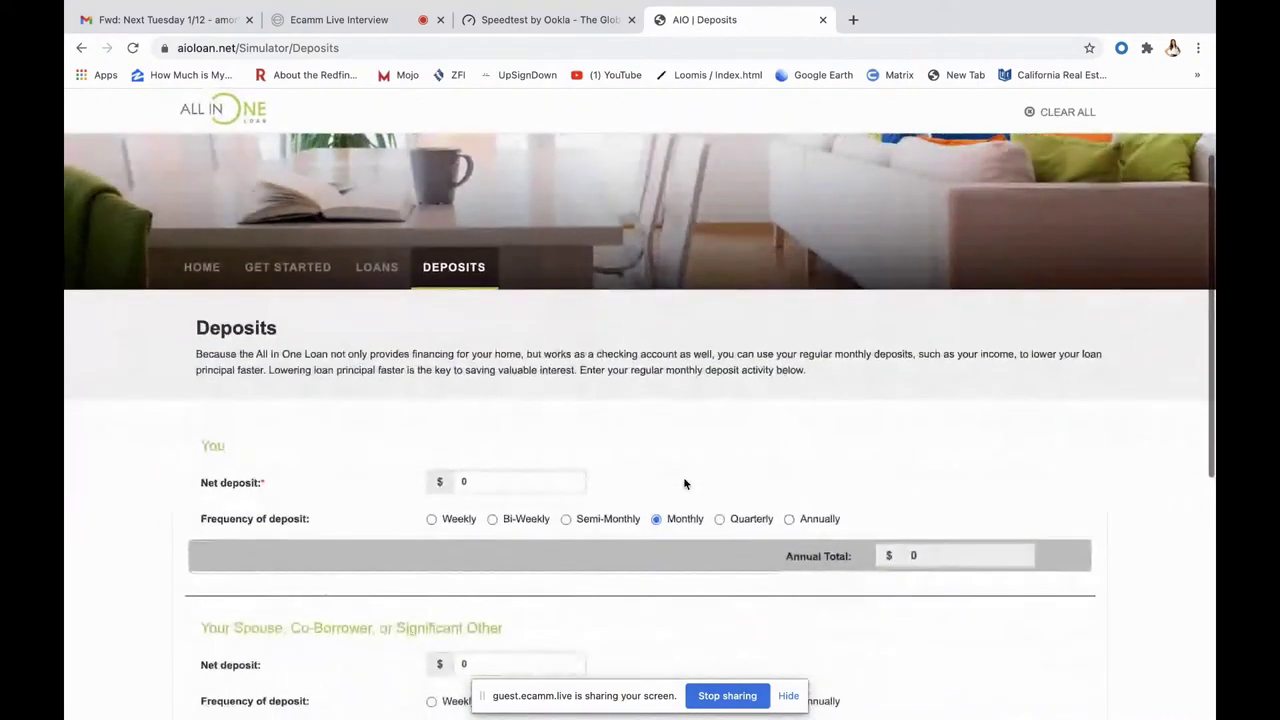
Step: Add an Other Deposits entry below the co-borrower's section and remove it again
scroll(684, 484, down, 2)
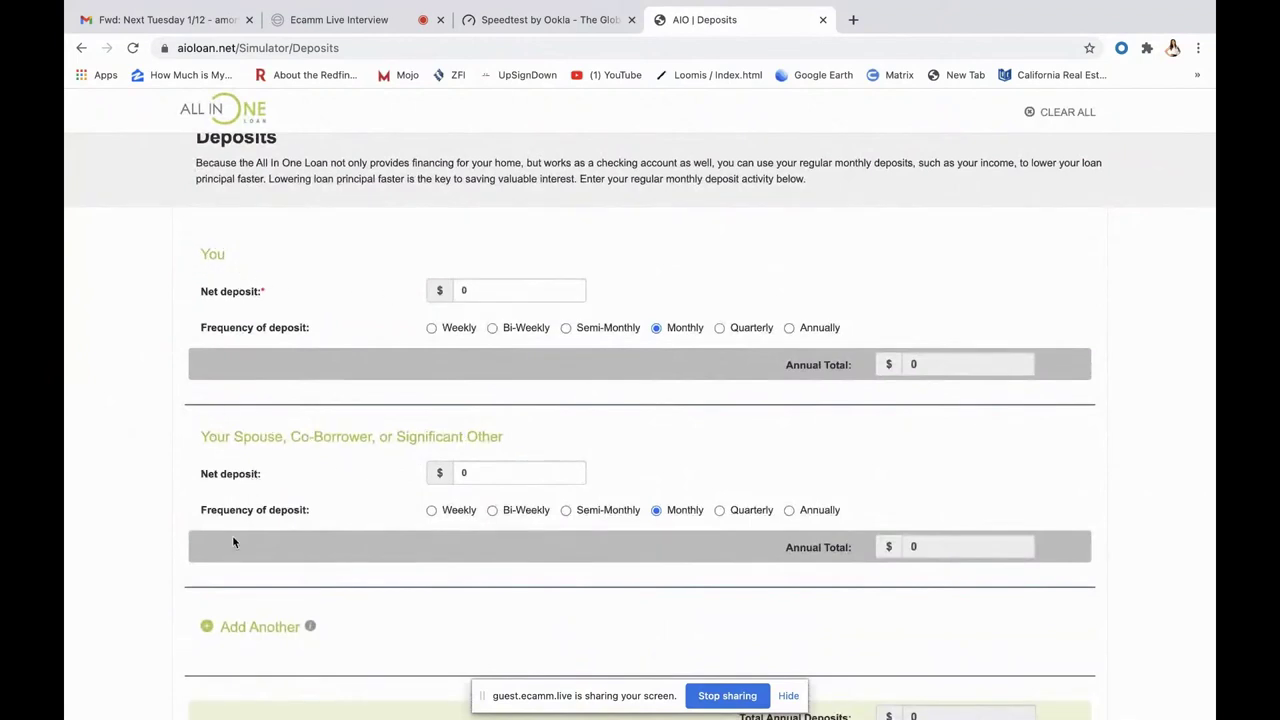
scroll(233, 542, down, 1)
click(206, 563)
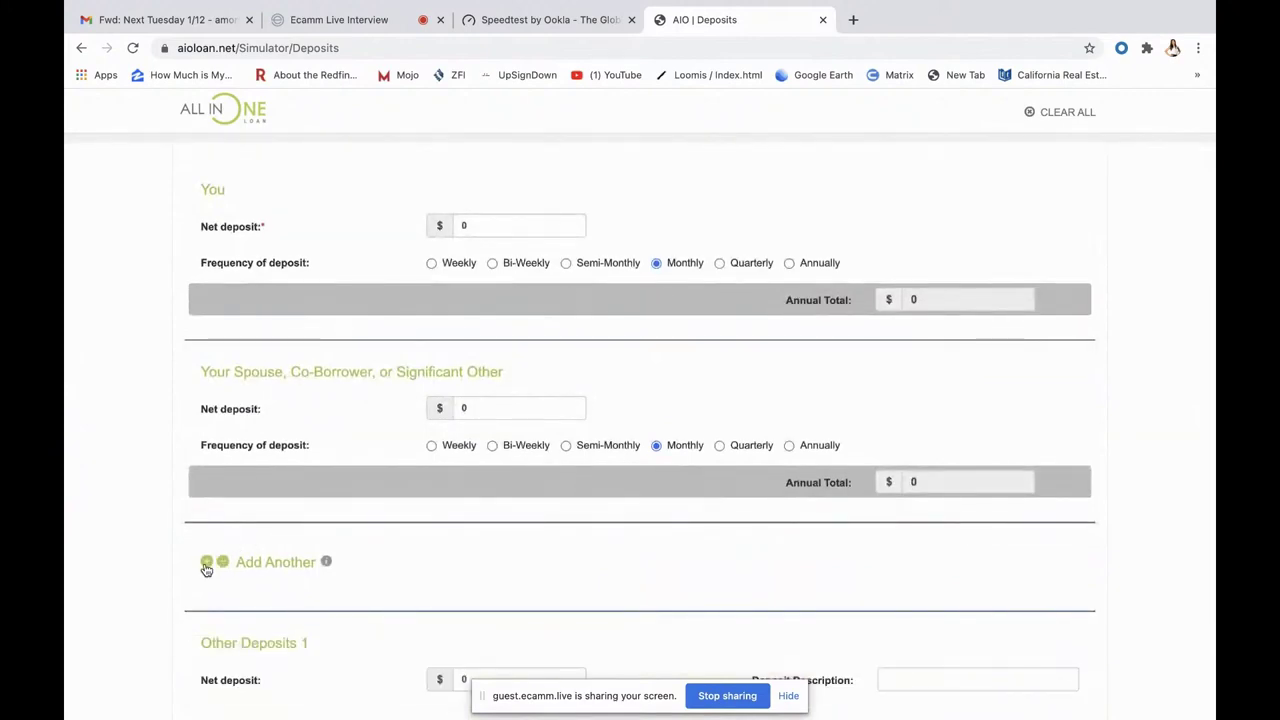
scroll(206, 567, down, 2)
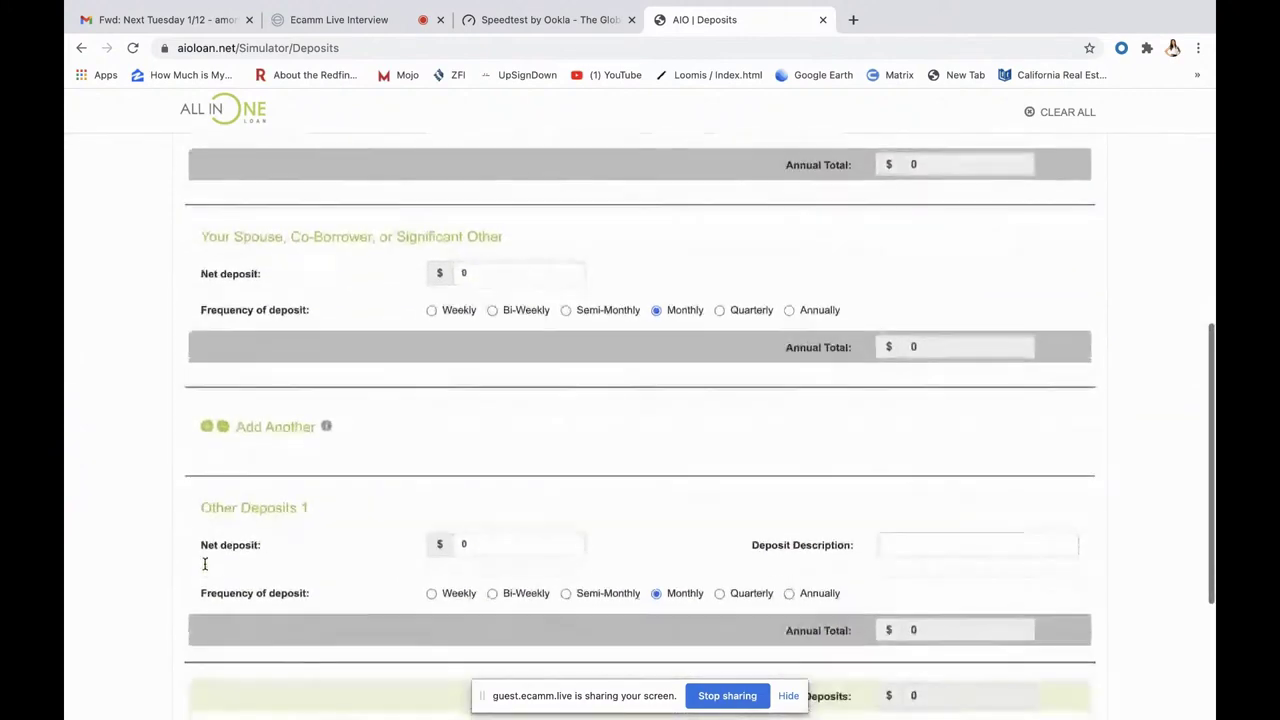
scroll(204, 564, up, 2)
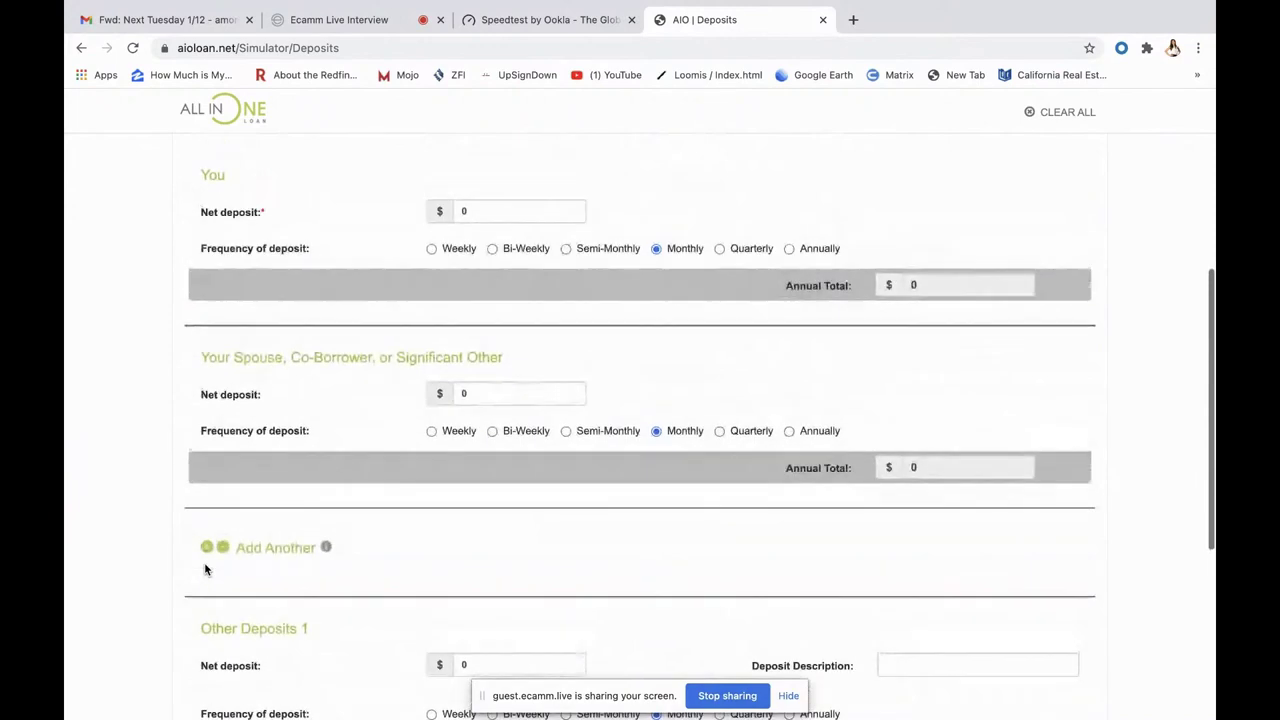
click(222, 548)
Step: Set your own net deposit to 20000 with the monthly frequency
scroll(200, 488, up, 1)
click(473, 279)
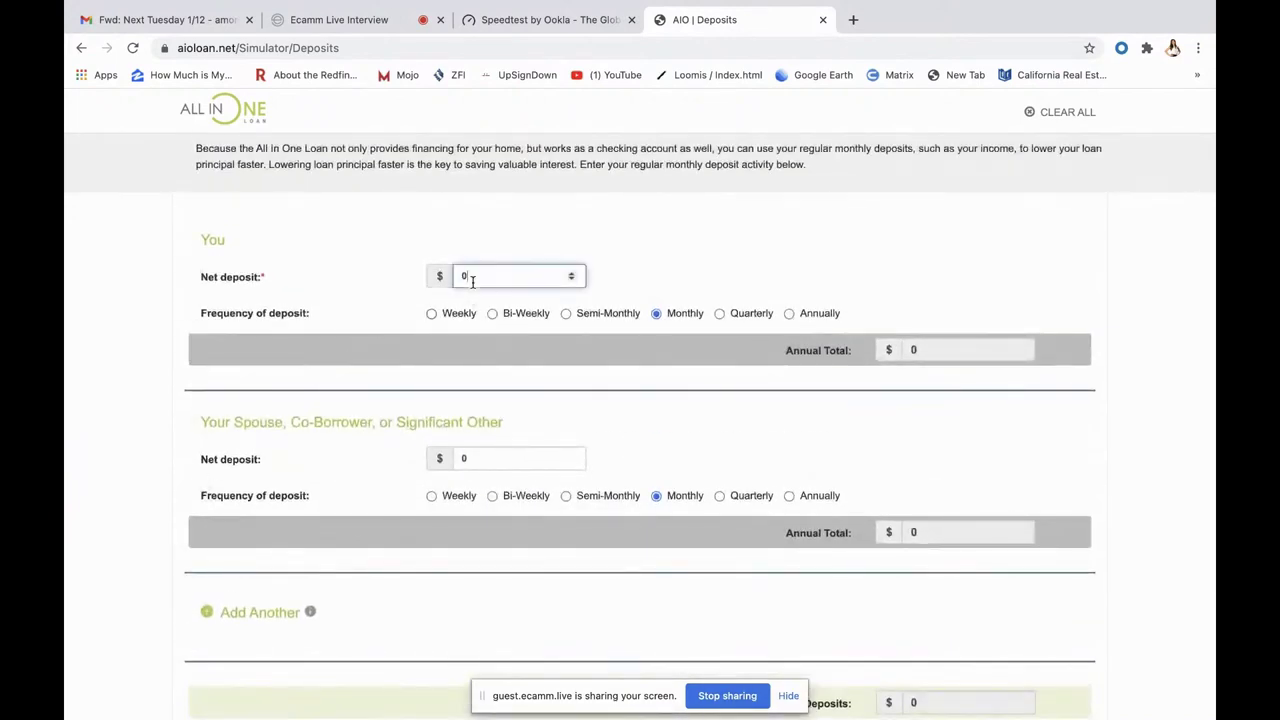
key(BackSpace)
text(20000)
scroll(663, 320, down, 1)
scroll(663, 320, up, 1)
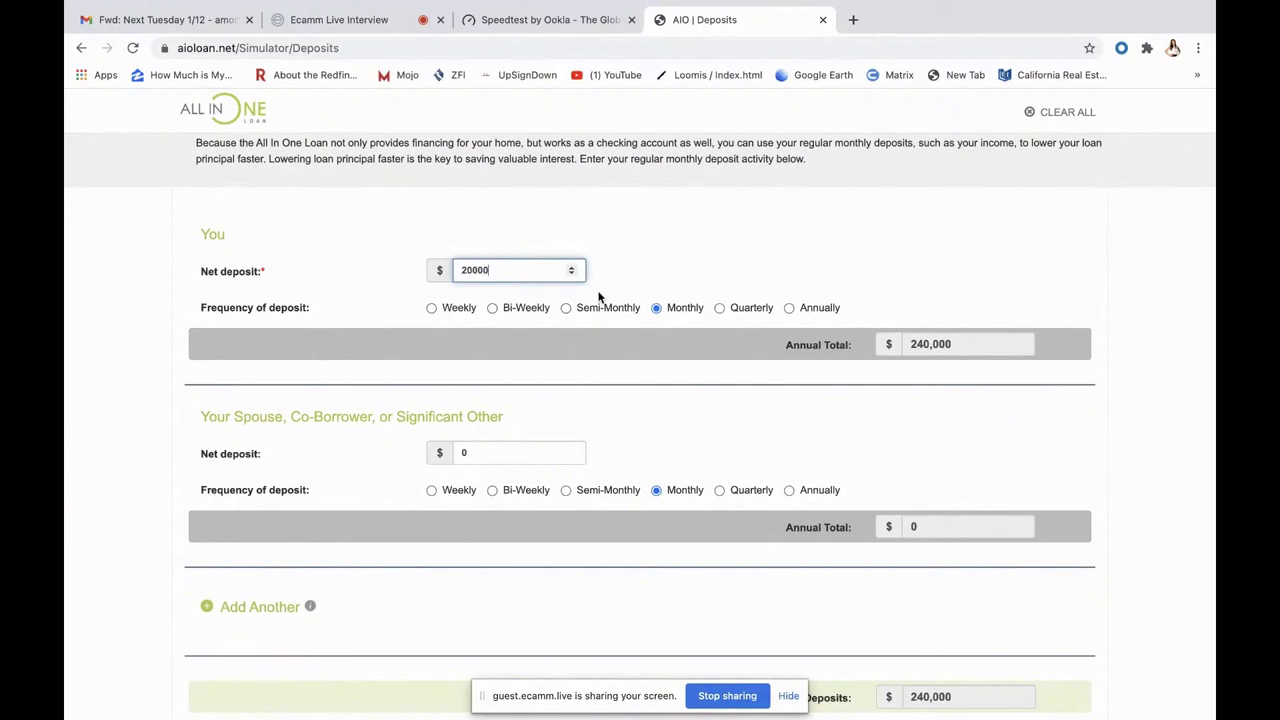
scroll(607, 372, down, 1)
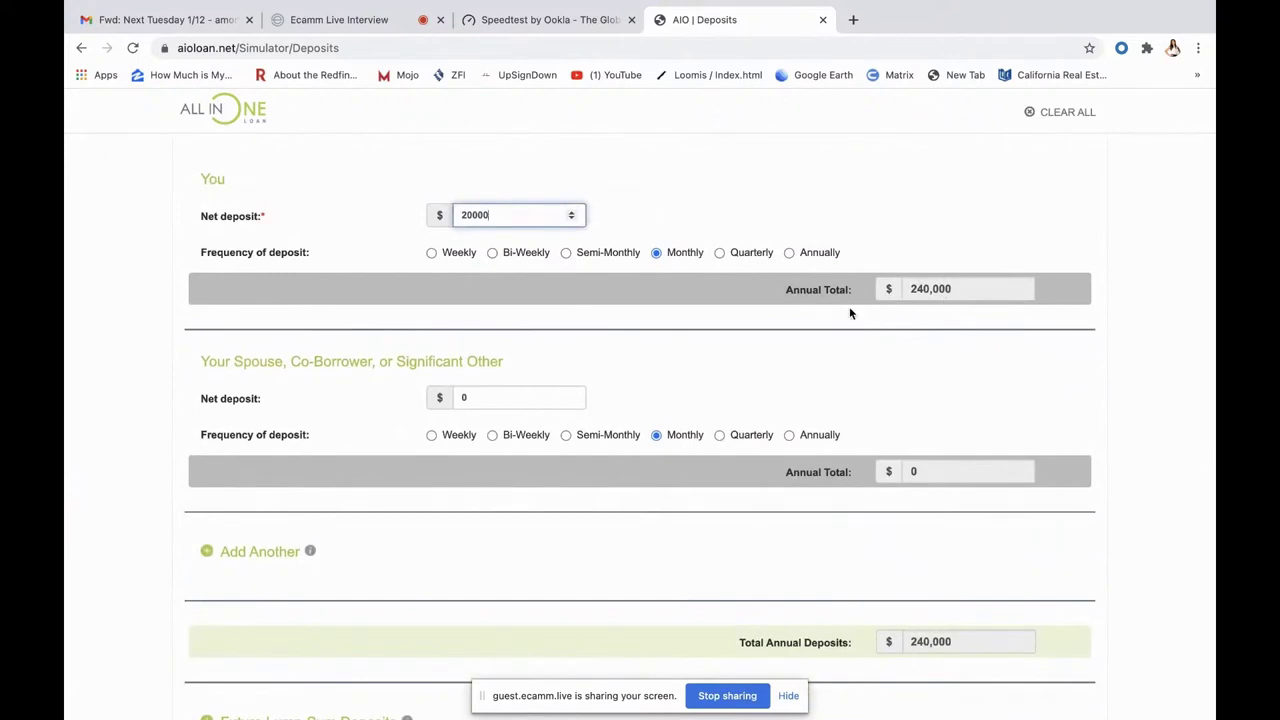
Step: Expand the Future Lump-Sum Deposits section to review its fields, collapse it, and continue to the Withdrawals page
scroll(691, 325, down, 4)
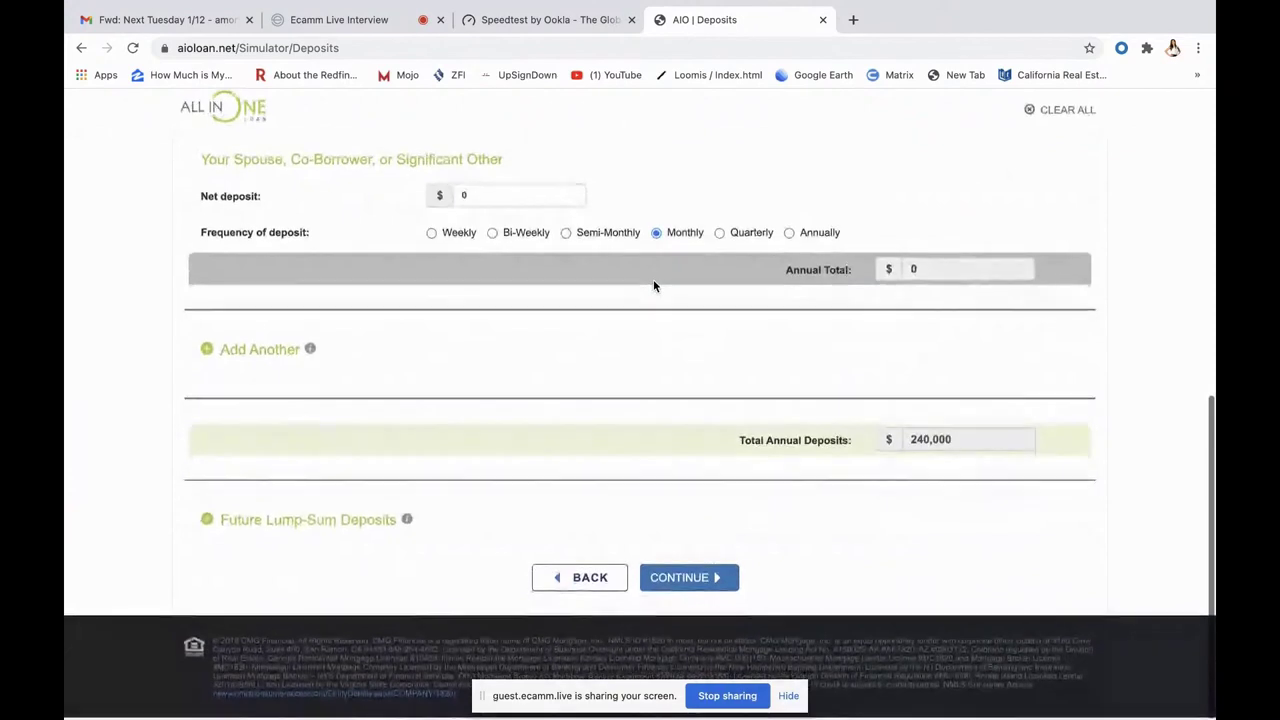
click(204, 524)
scroll(149, 538, down, 2)
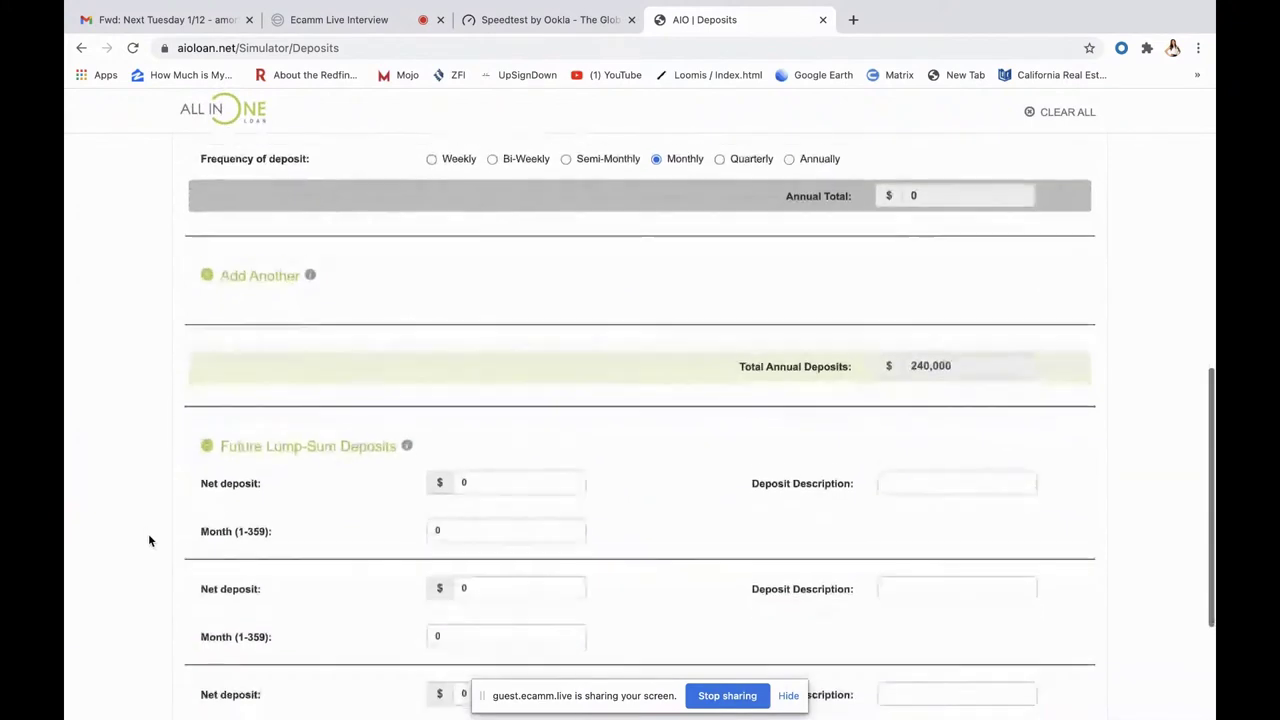
scroll(148, 540, down, 2)
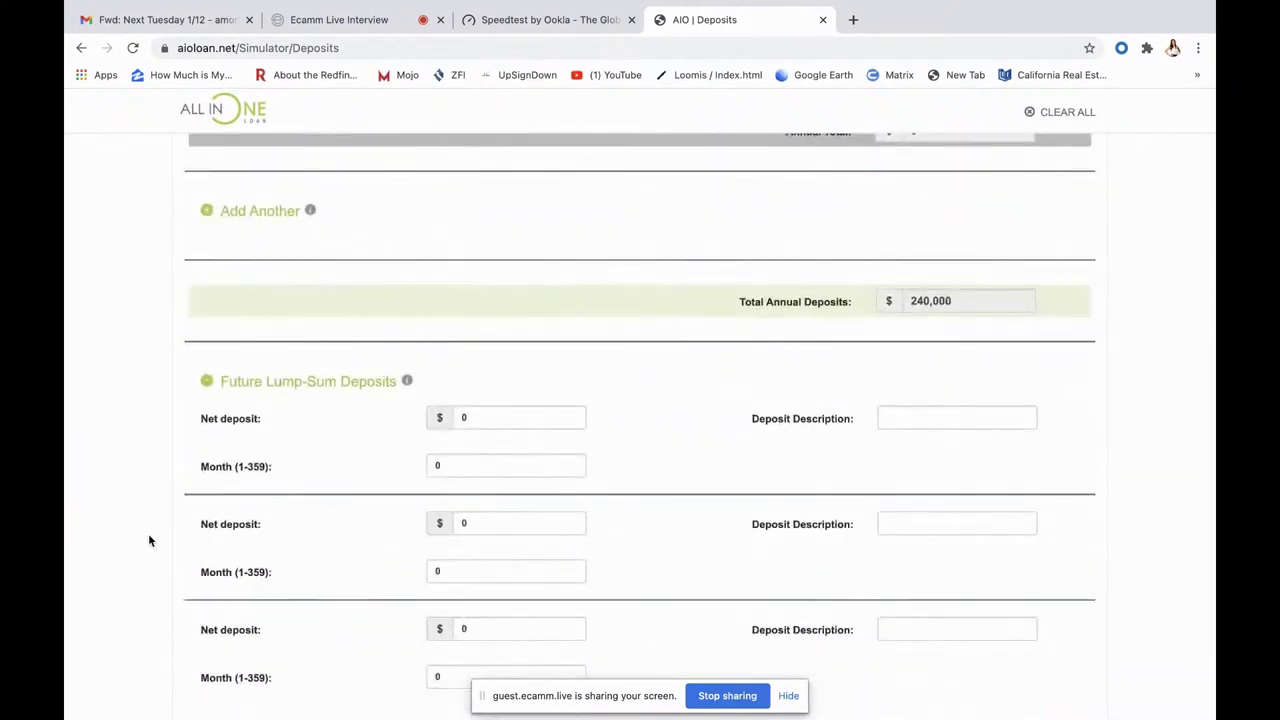
scroll(148, 541, down, 2)
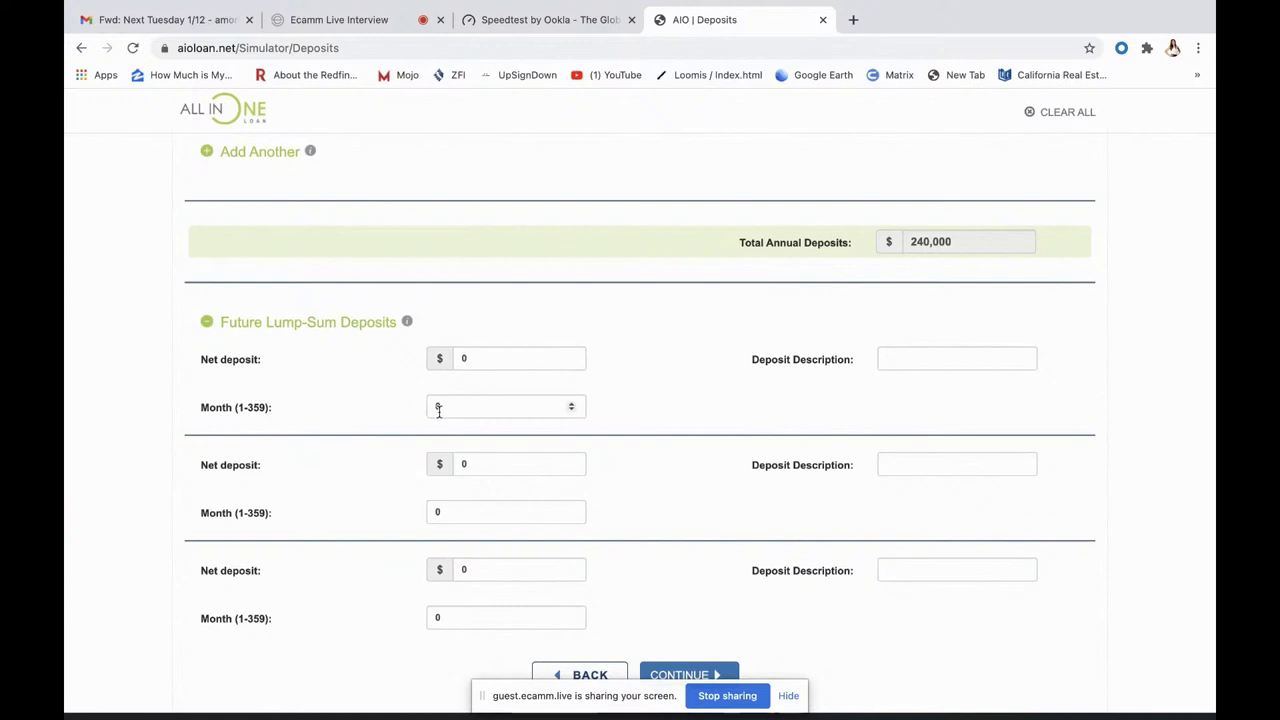
click(207, 323)
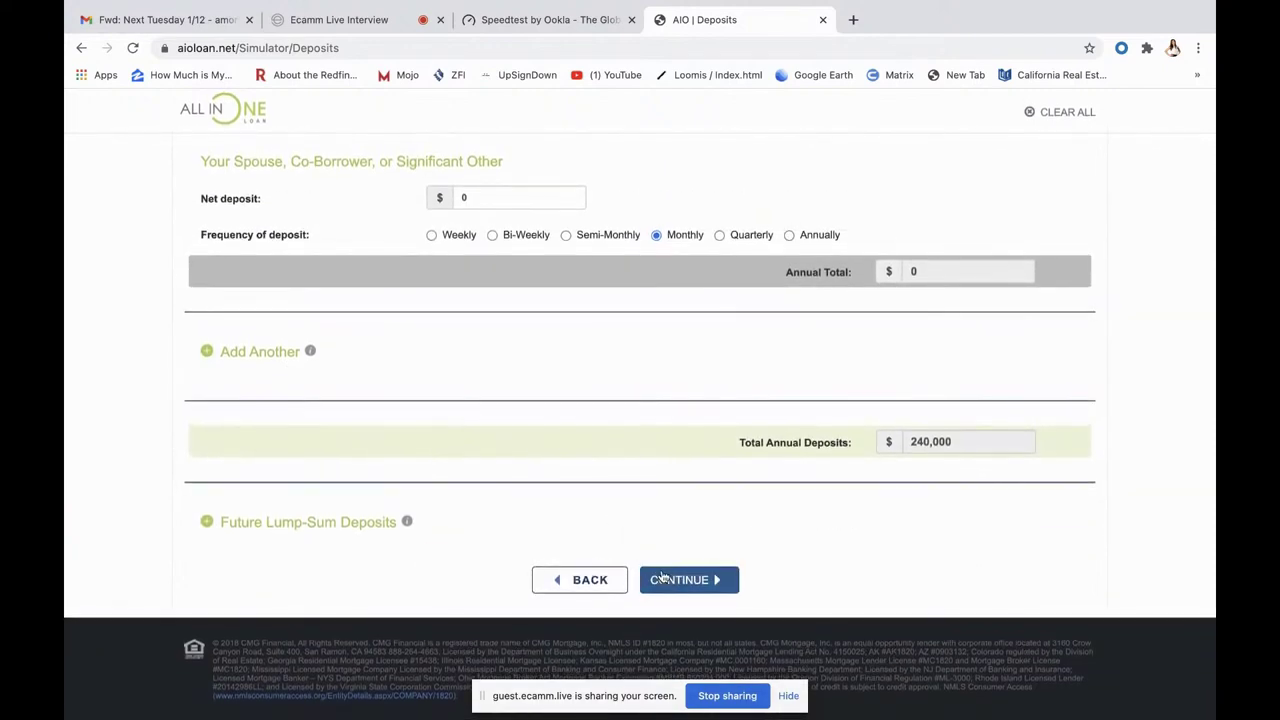
click(674, 580)
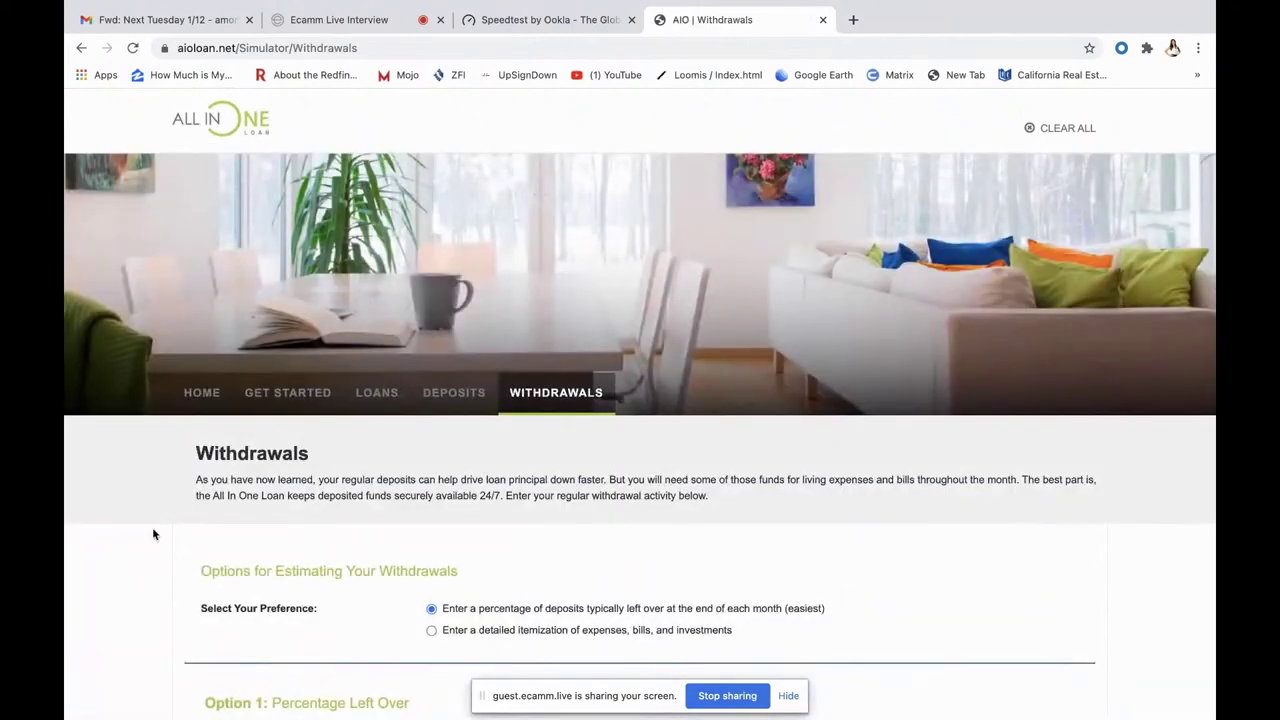
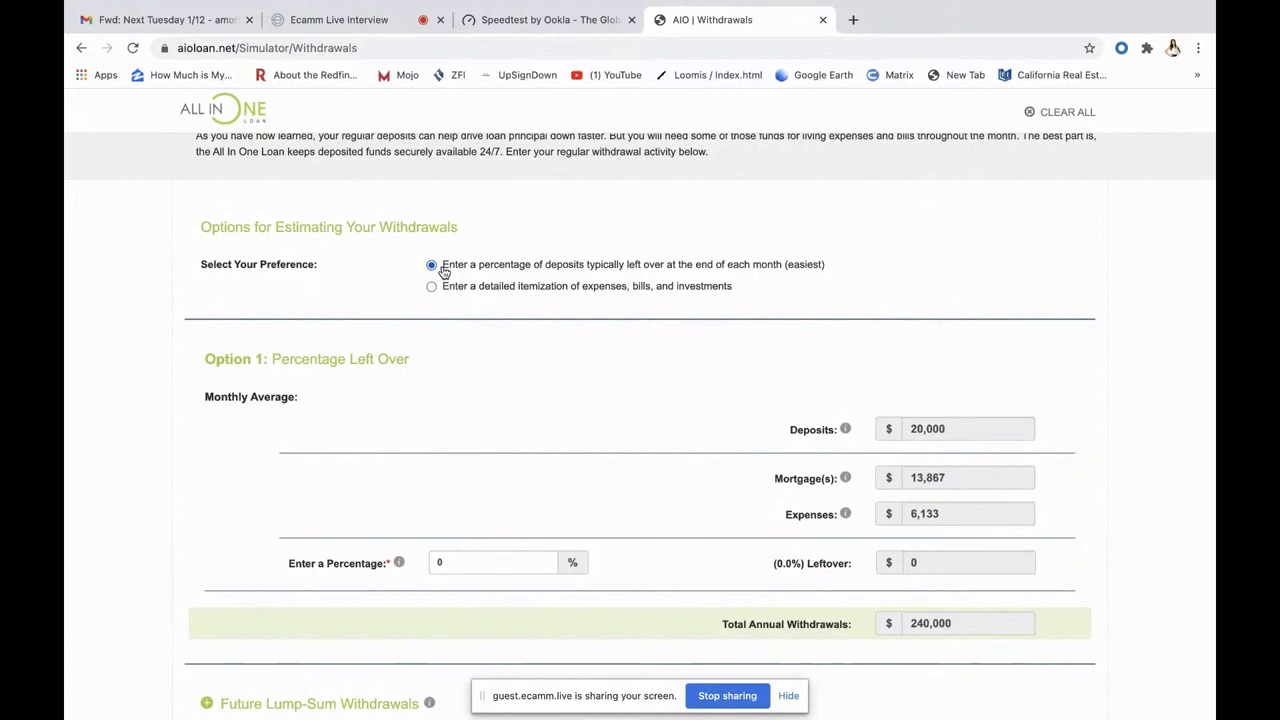
Step: Examine the options for estimating withdrawals and the monthly deposit, mortgage and expense averages under Option 1
scroll(423, 342, down, 1)
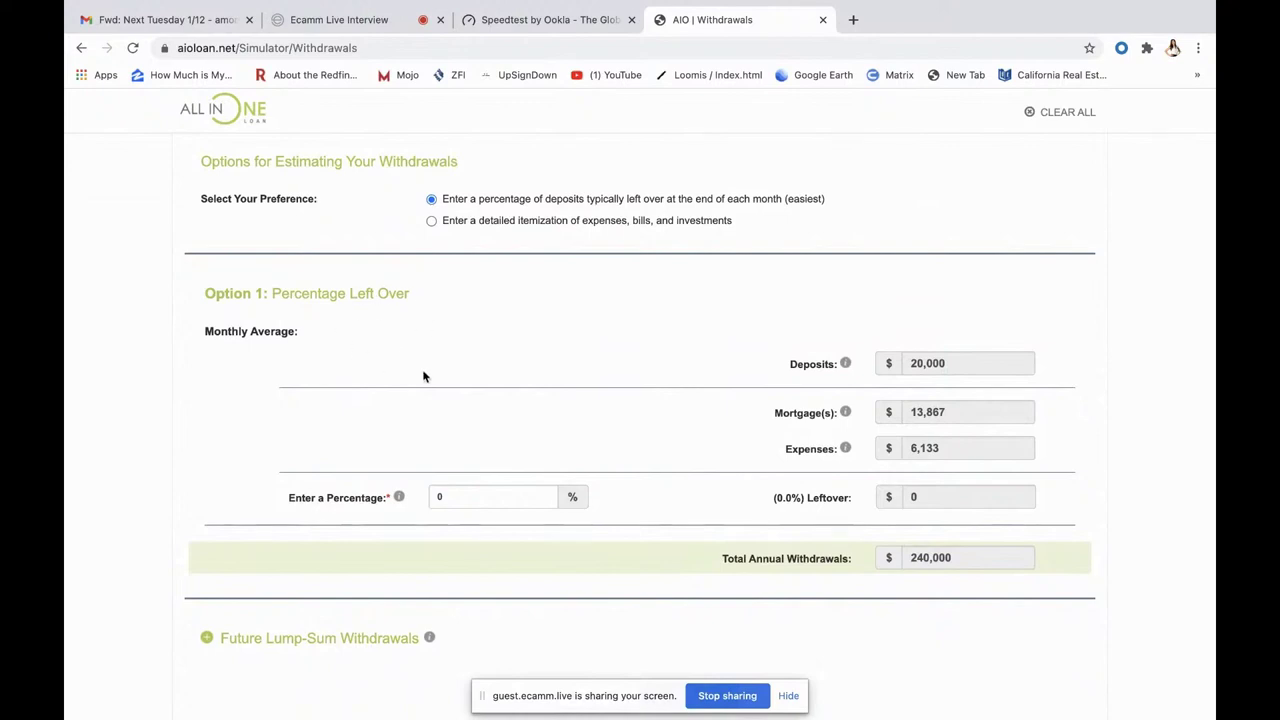
scroll(423, 376, down, 1)
scroll(423, 376, up, 2)
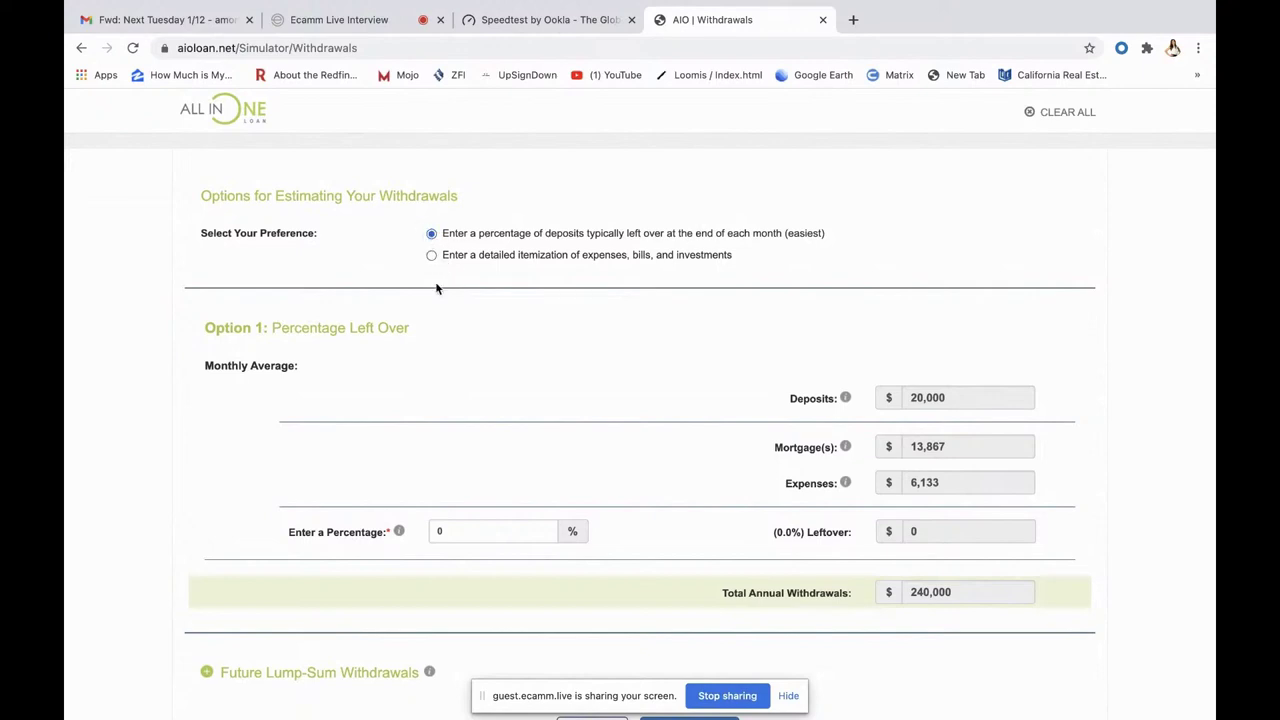
scroll(437, 286, down, 3)
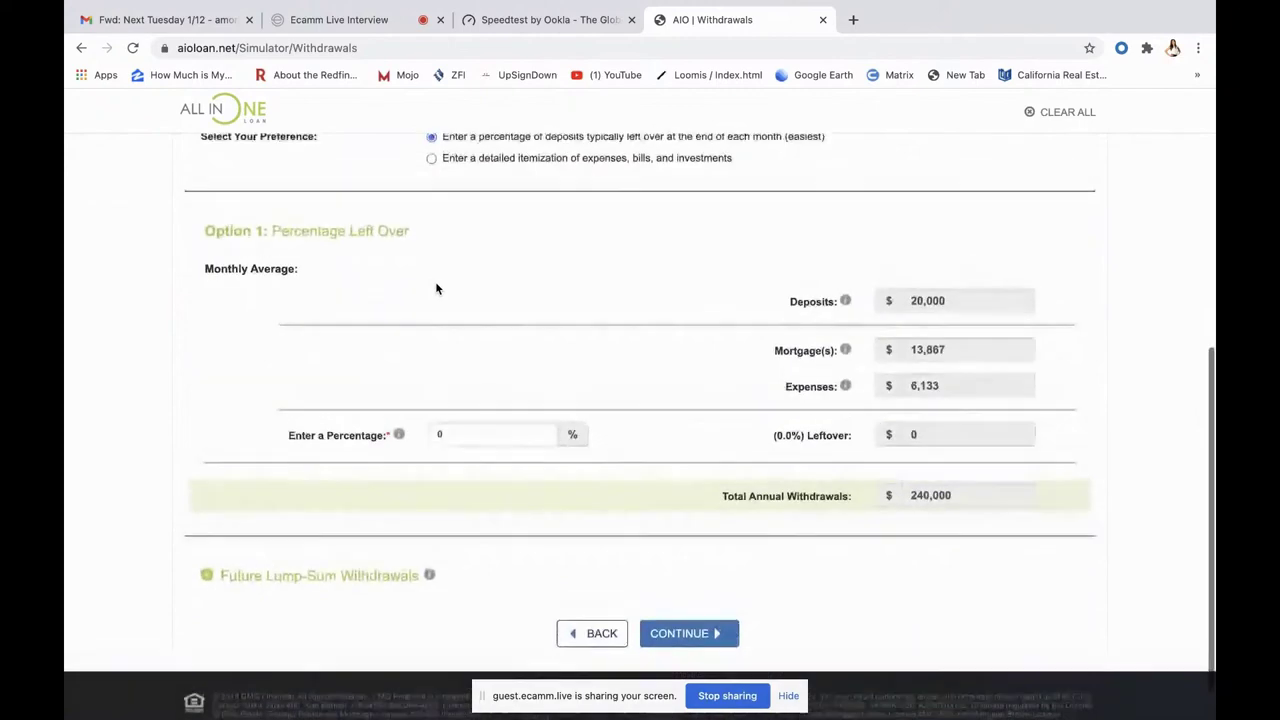
scroll(436, 288, down, 2)
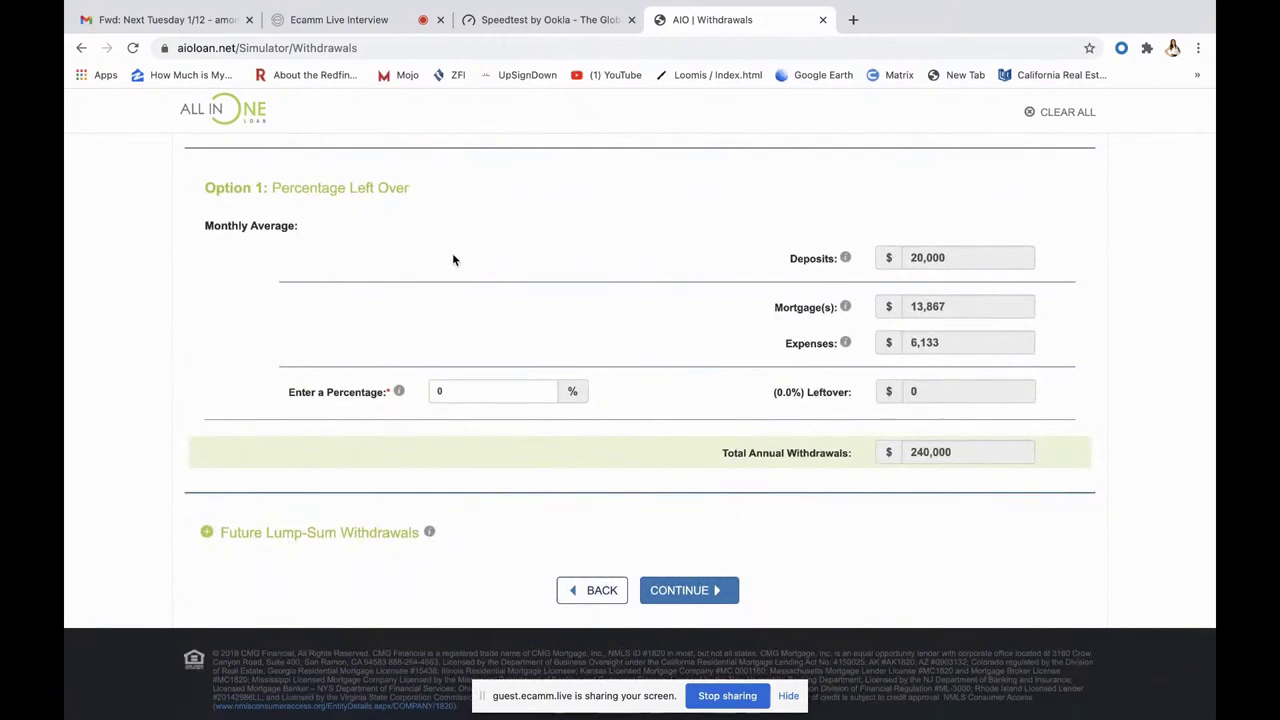
scroll(452, 258, up, 1)
scroll(452, 258, down, 1)
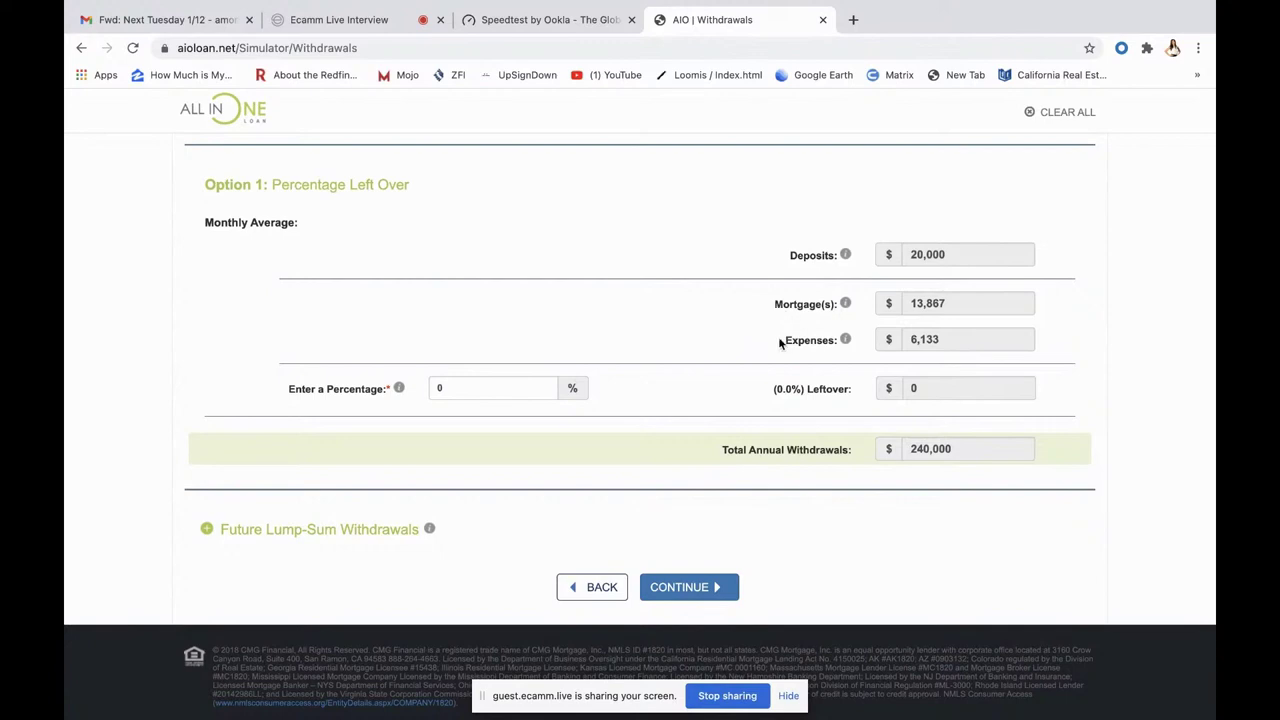
scroll(760, 343, down, 1)
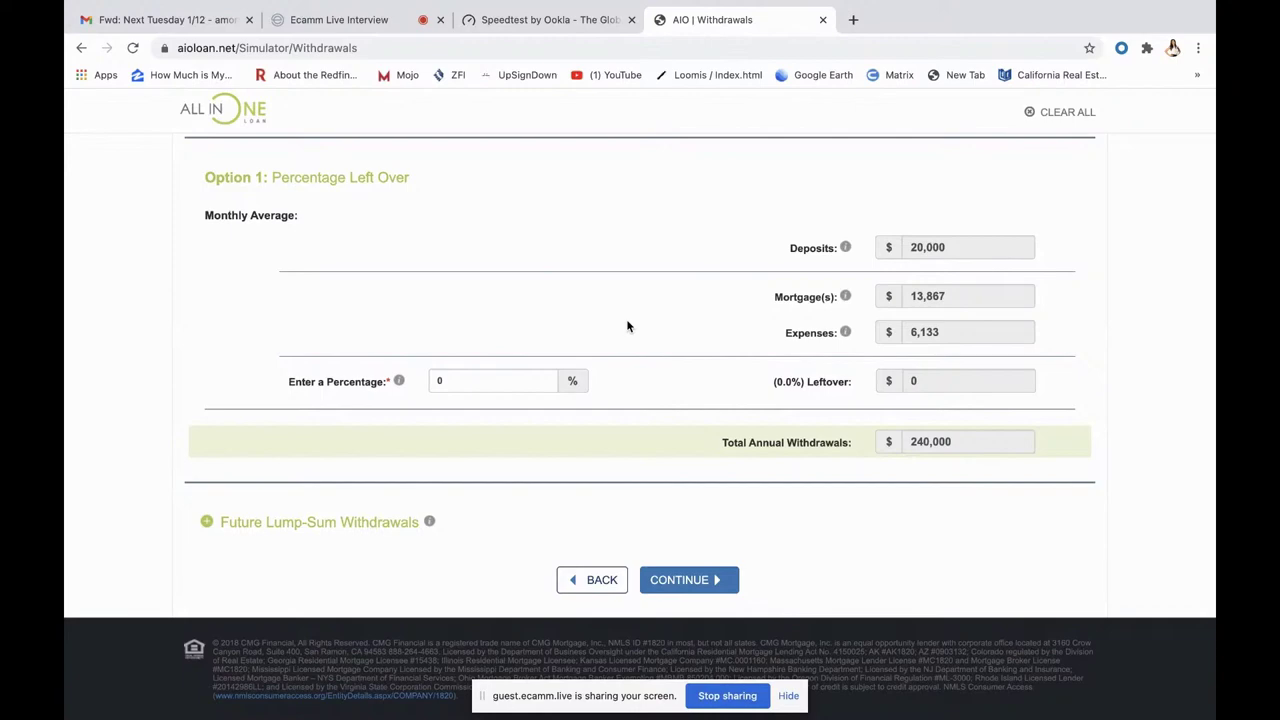
scroll(683, 323, up, 2)
scroll(683, 323, down, 2)
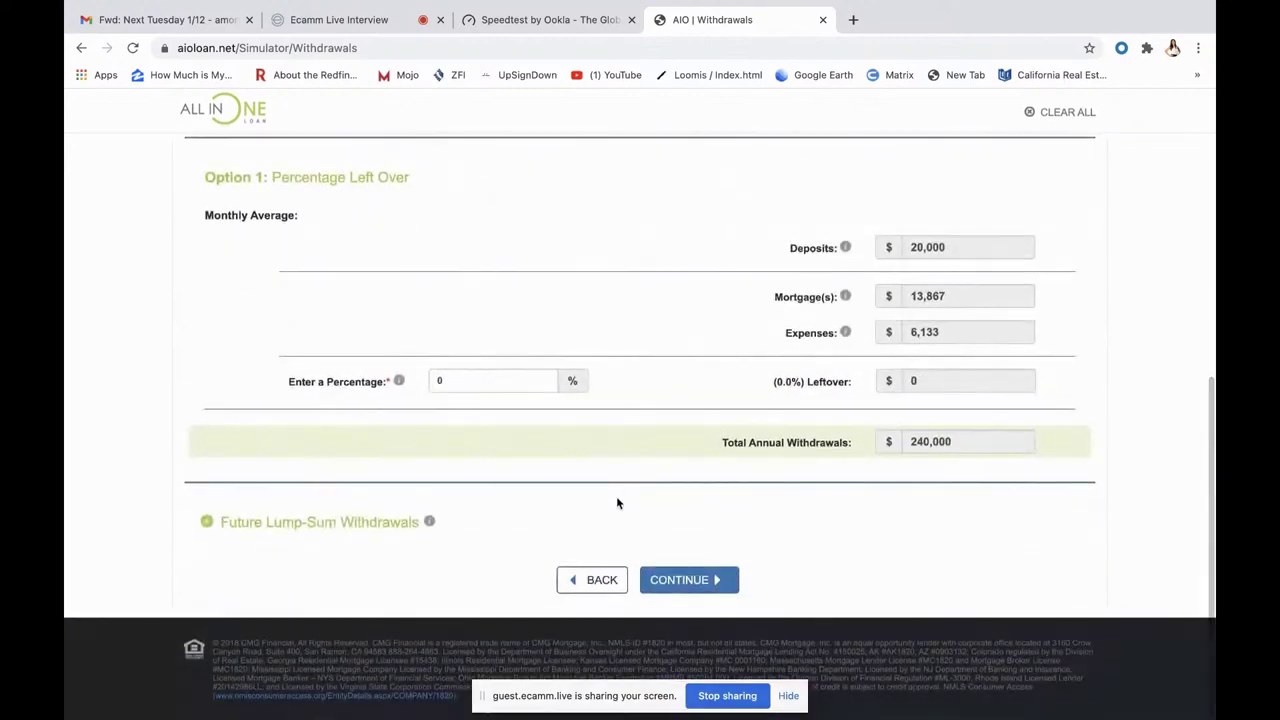
Step: Go back to the Loans page and review the first mortgage entries and the loan totals
scroll(612, 504, up, 5)
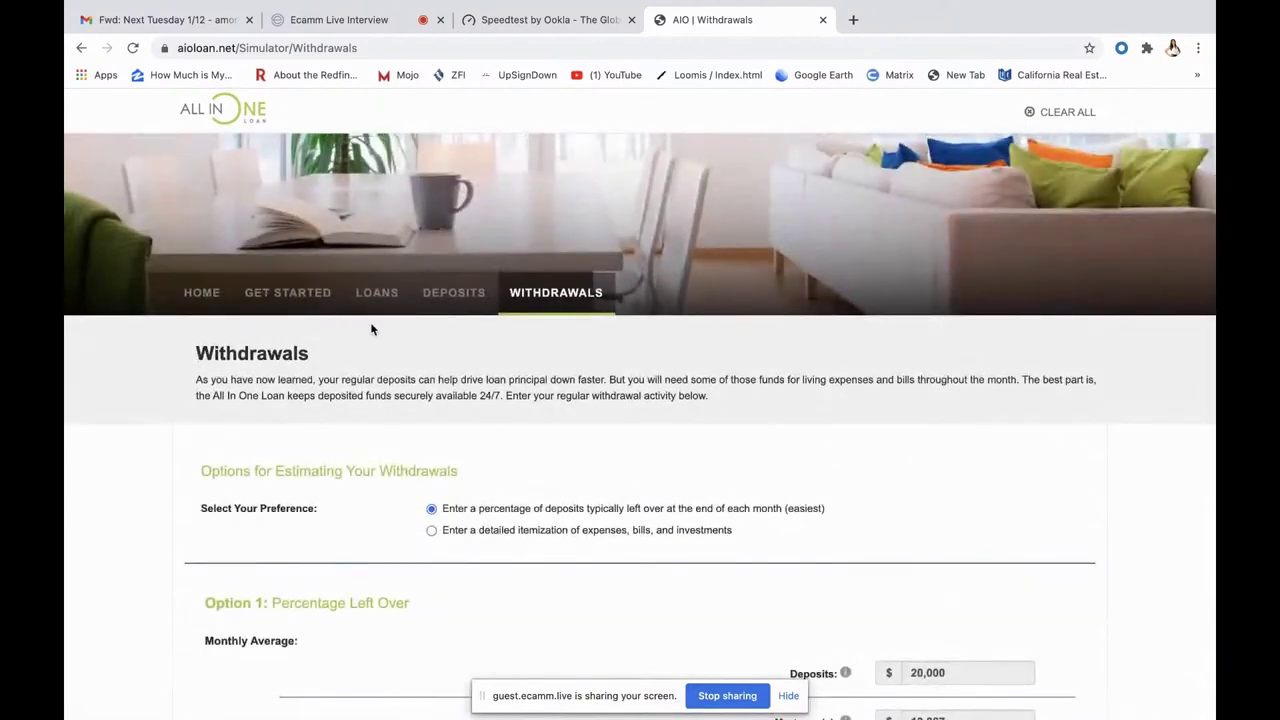
click(377, 292)
scroll(388, 418, down, 5)
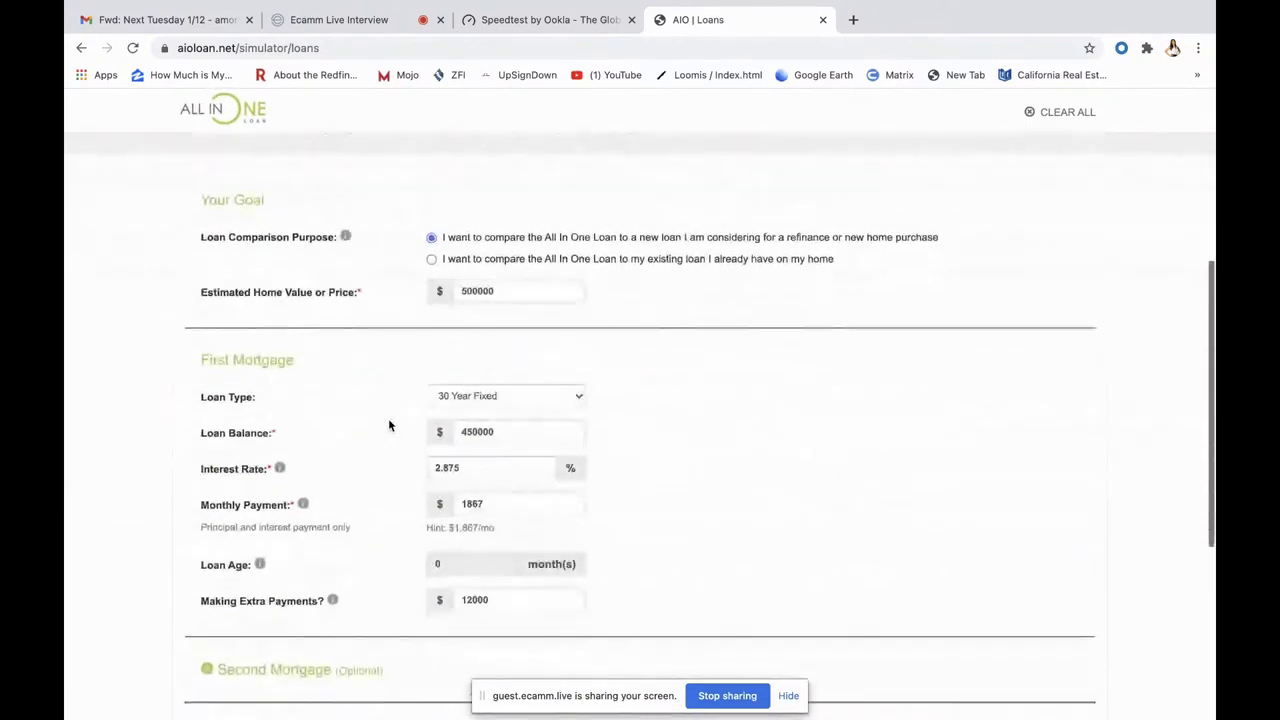
scroll(389, 425, down, 3)
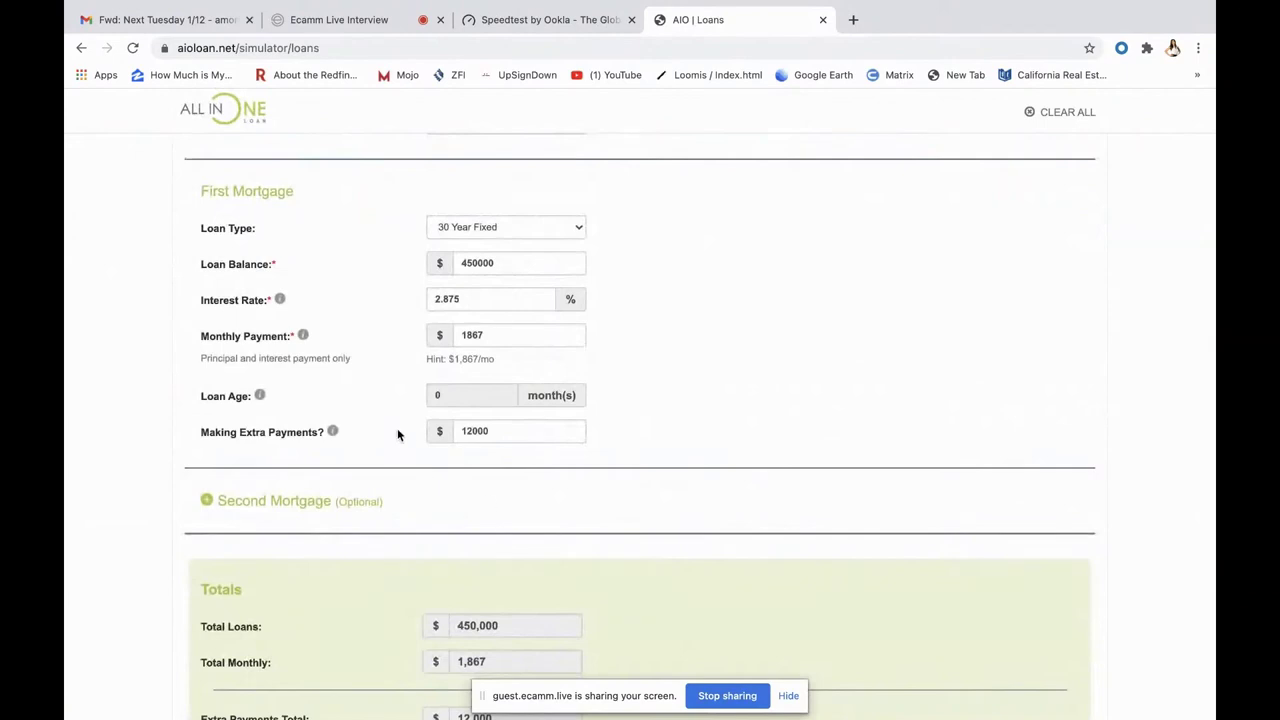
scroll(397, 430, down, 2)
scroll(571, 403, down, 1)
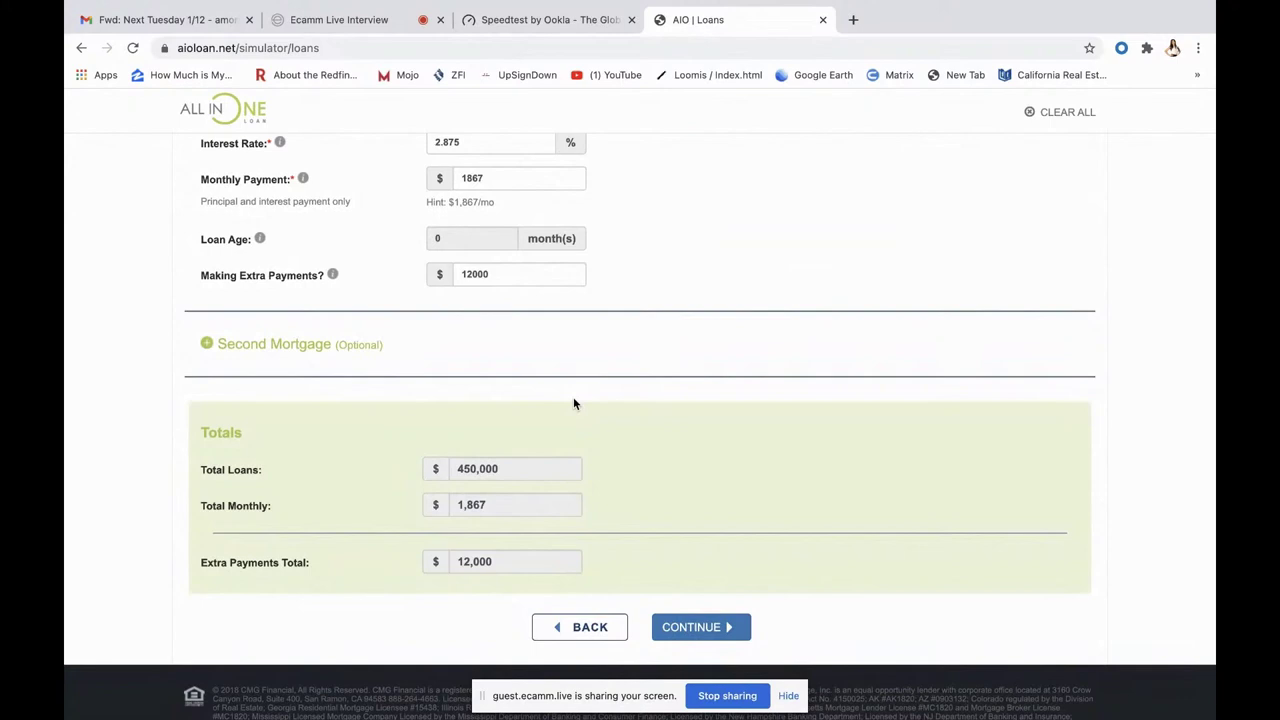
Step: Continue to the Deposits page, recheck its entries, and proceed to the Withdrawals page
click(701, 627)
scroll(687, 531, down, 5)
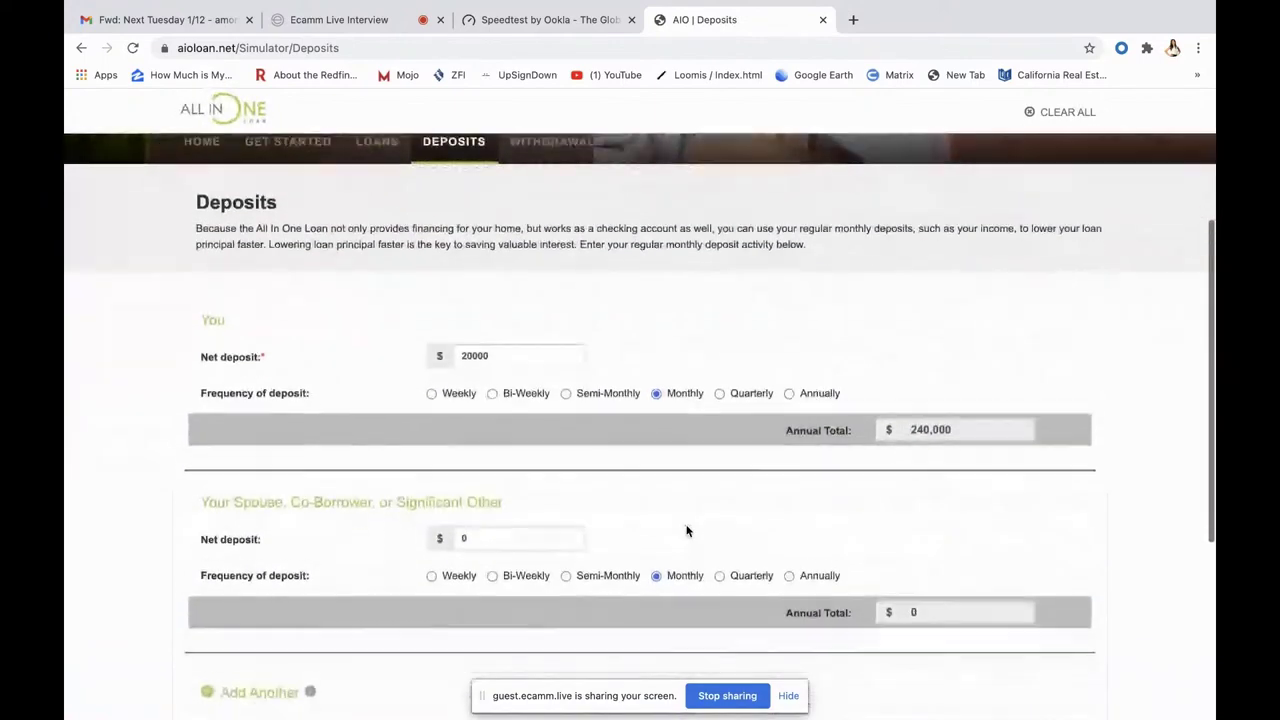
scroll(687, 531, down, 7)
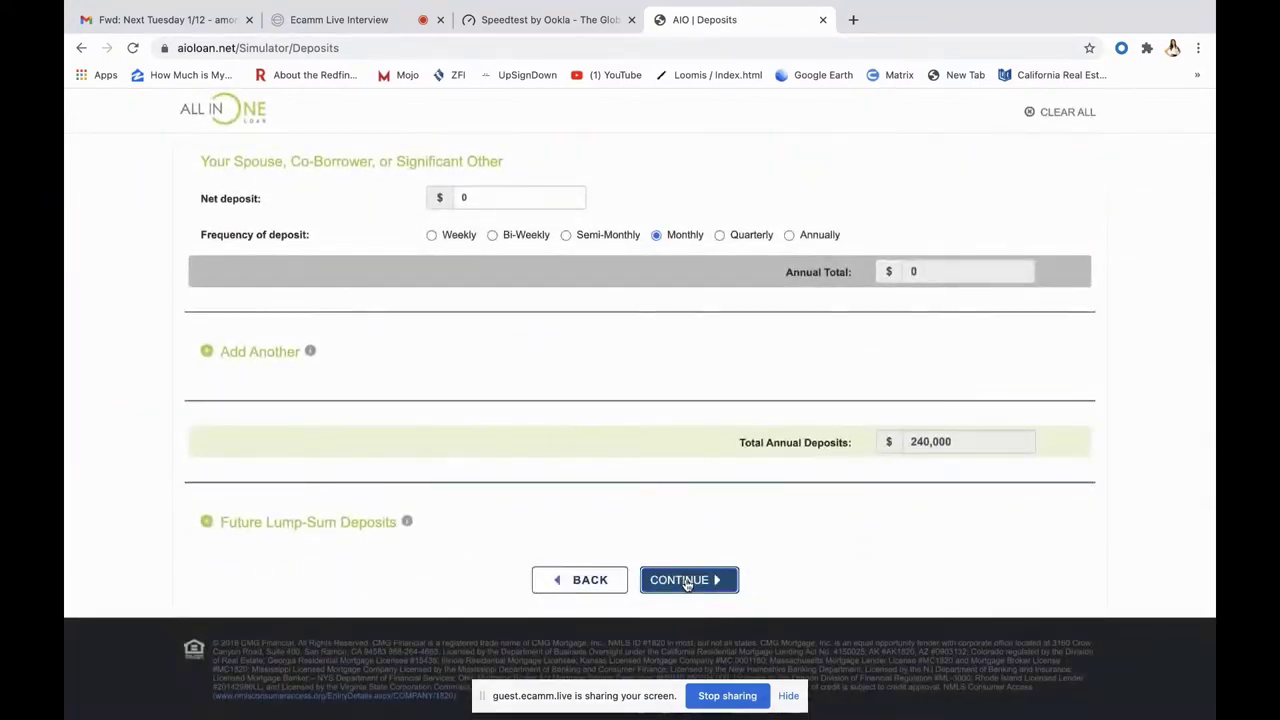
click(686, 585)
Step: Try a leftover percentage of 25 under Option 1 and reset it to 0
scroll(690, 540, down, 4)
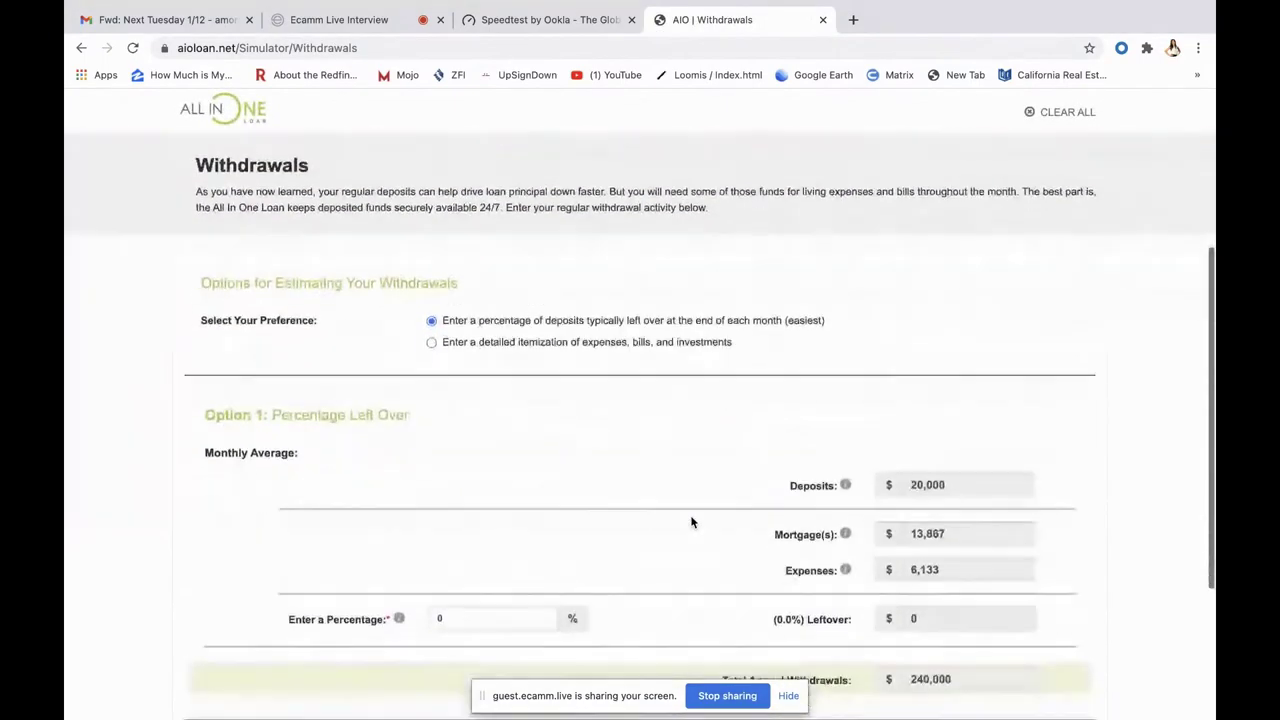
scroll(691, 522, down, 3)
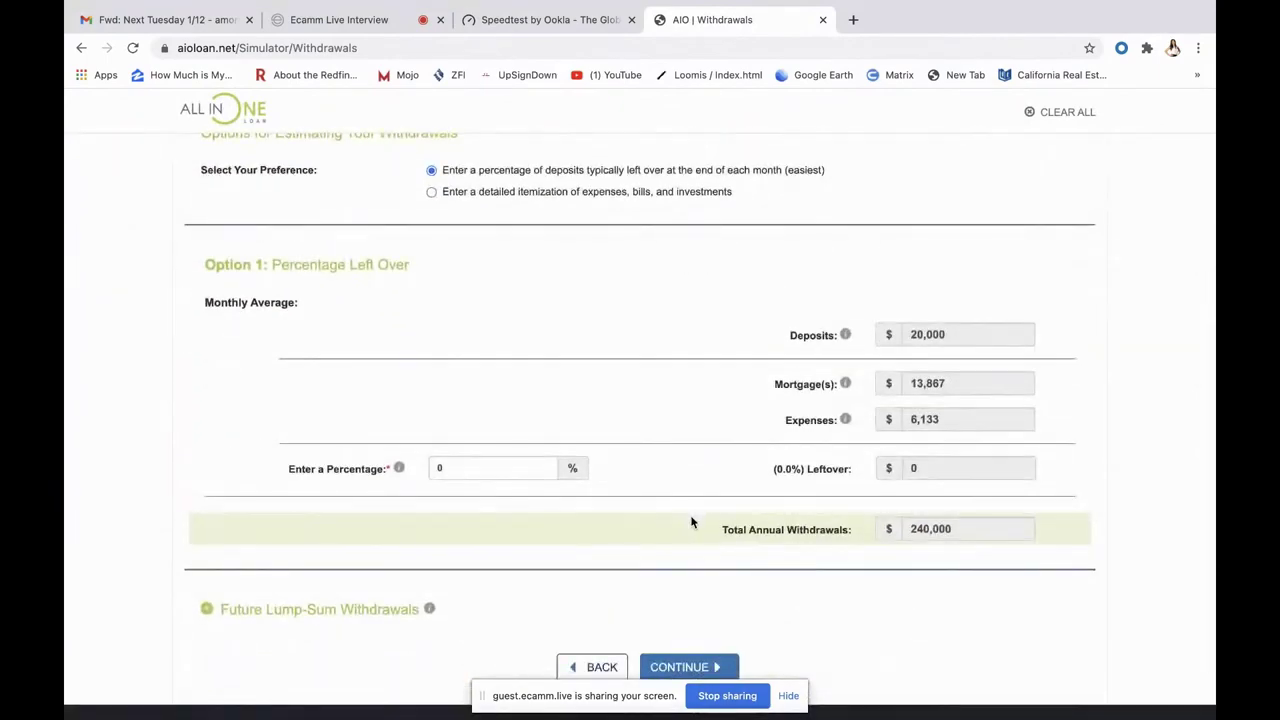
scroll(691, 522, down, 1)
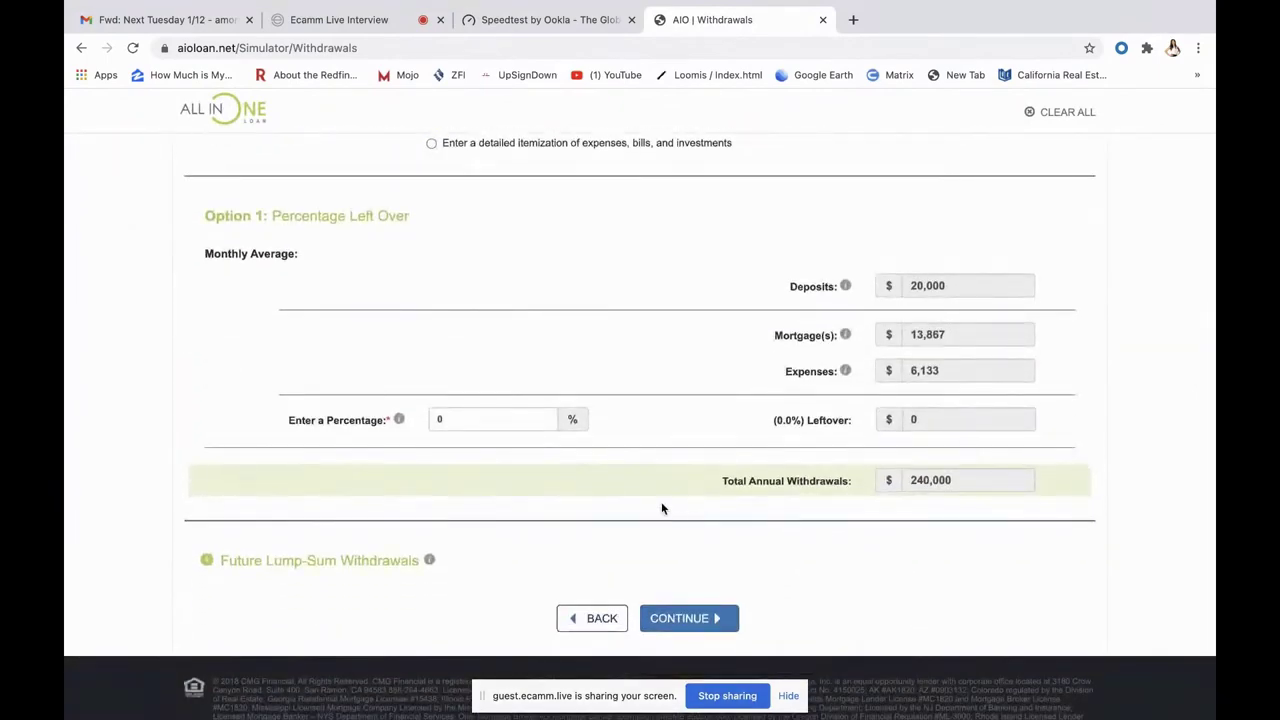
click(455, 423)
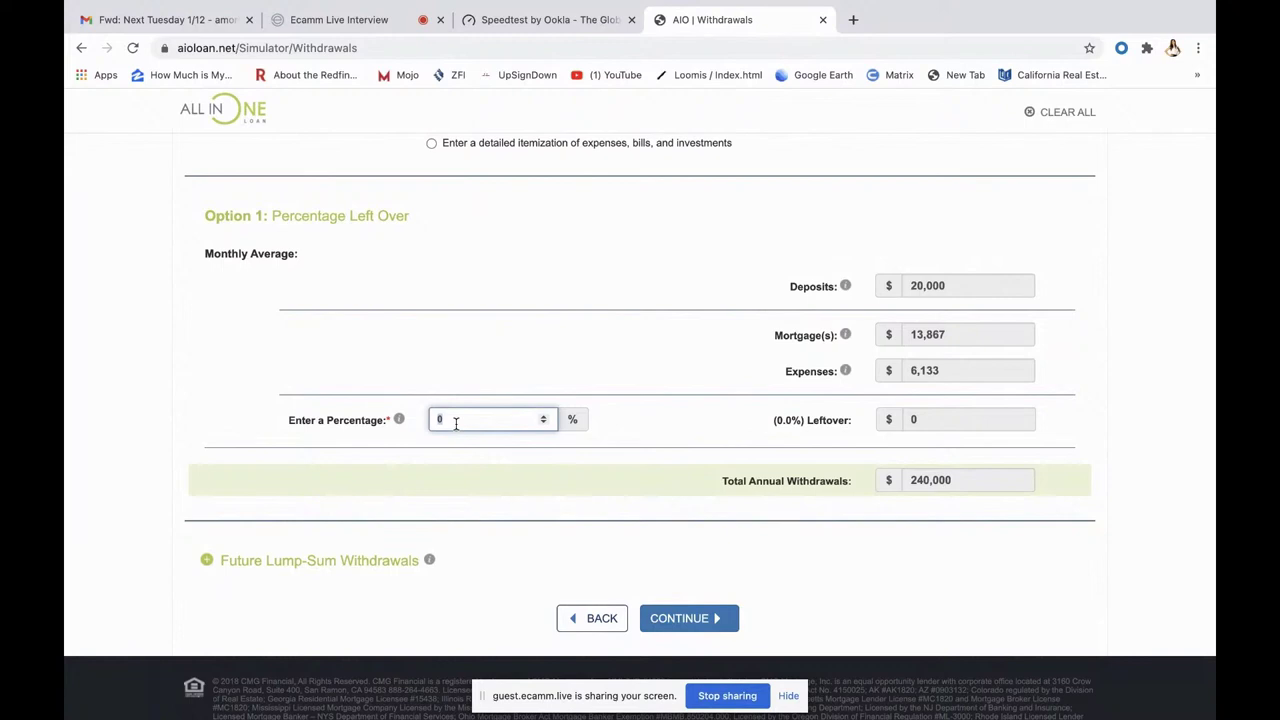
key(BackSpace)
text(25)
key(BackSpace)
key(BackSpace)
text(0)
key(Tab)
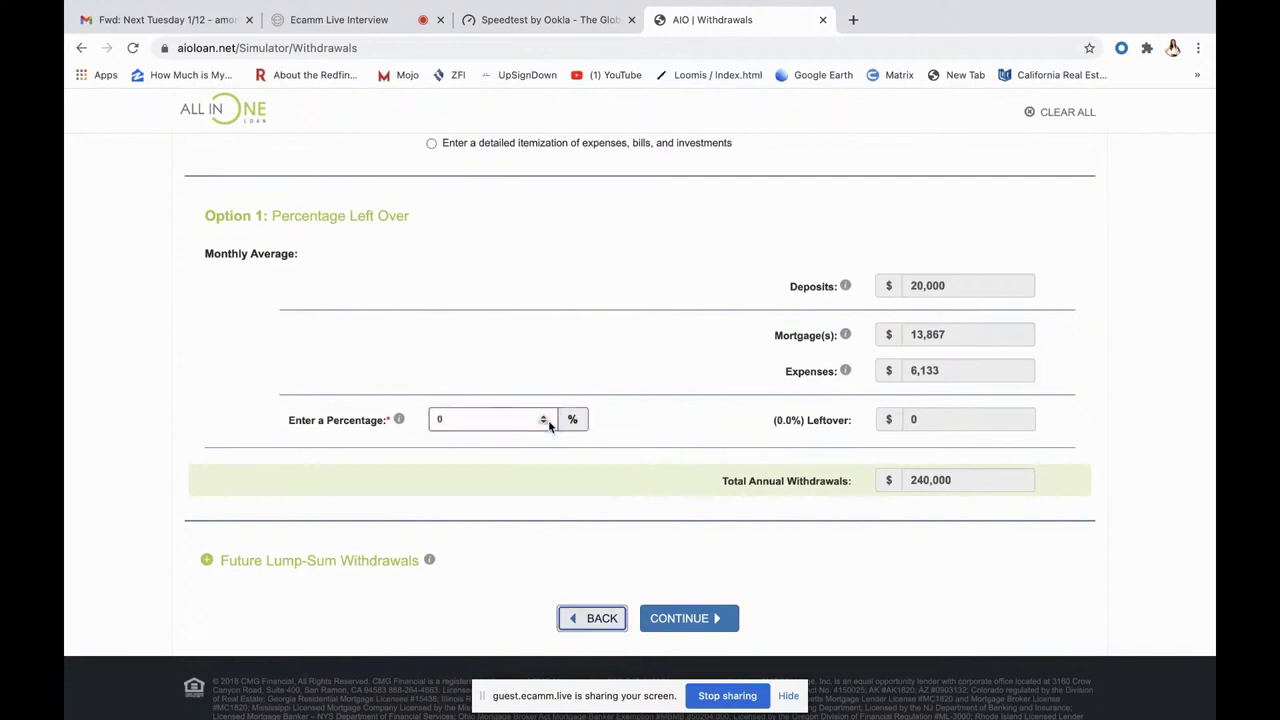
Step: Set the Option 1 leftover percentage to 1%
click(472, 420)
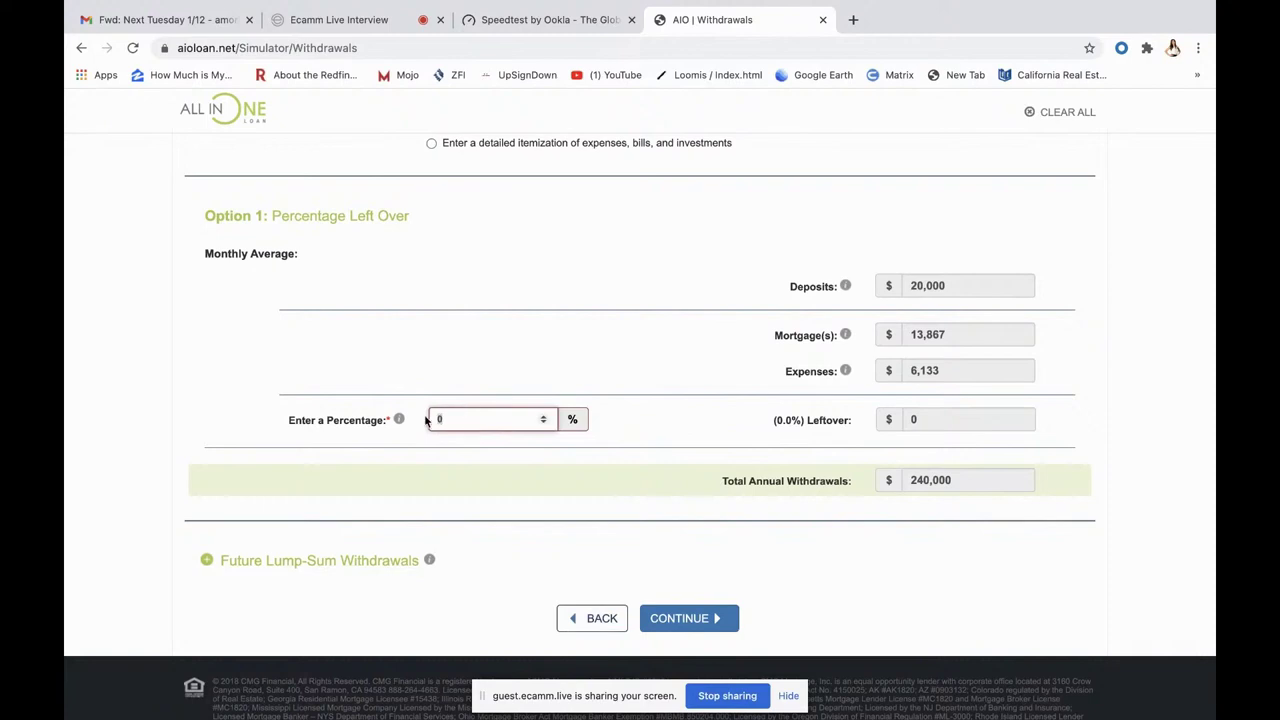
text(1)
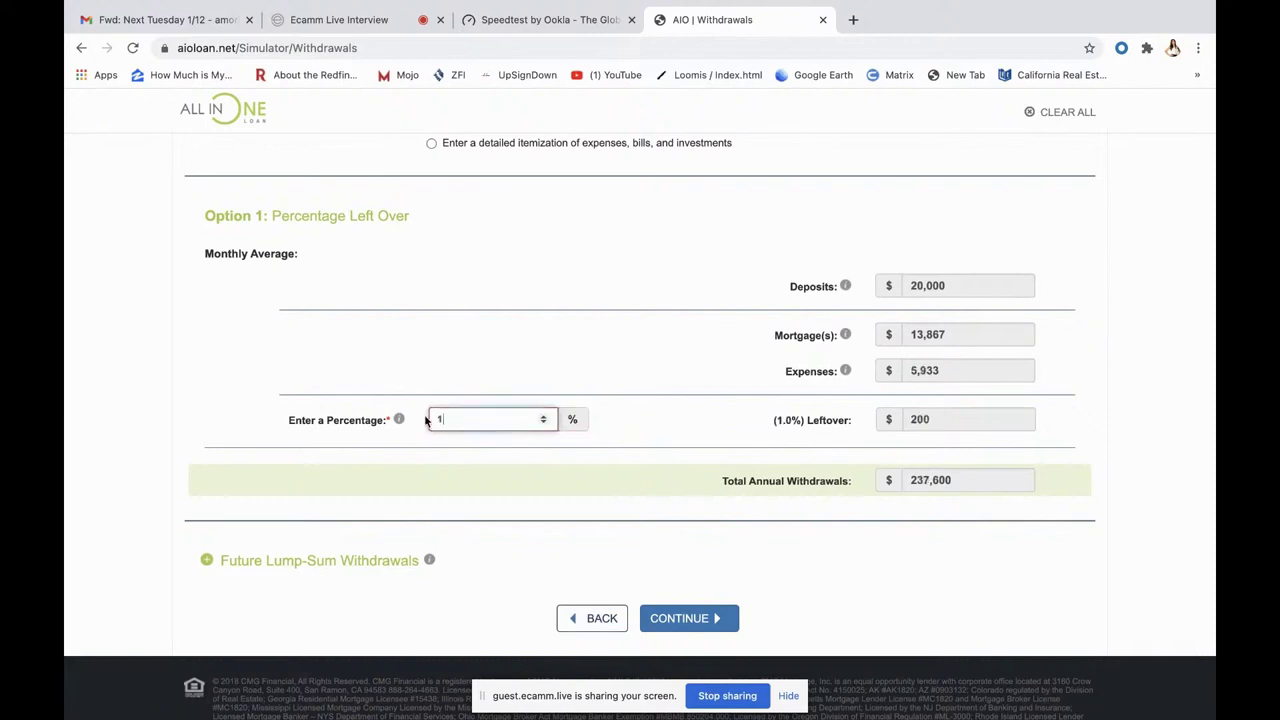
key(Tab)
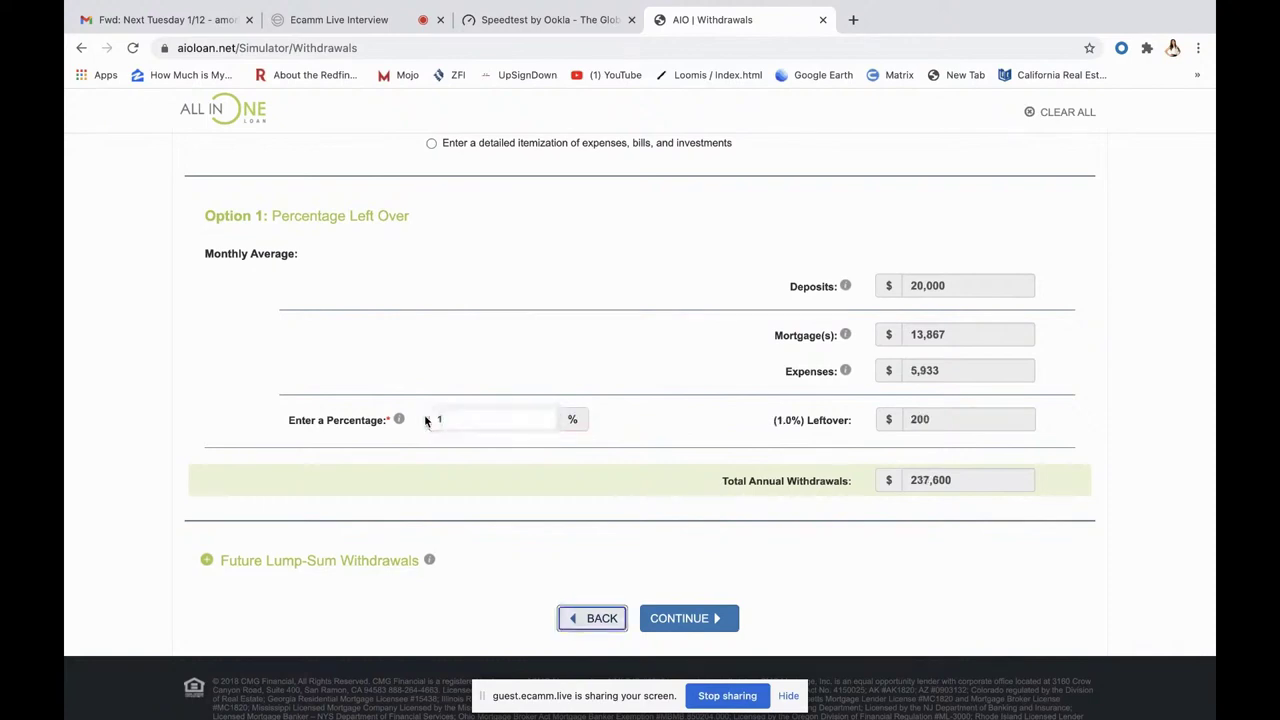
Step: Try leftover percentages of 0 and 1 under Option 1 and clear the percentage field
click(476, 418)
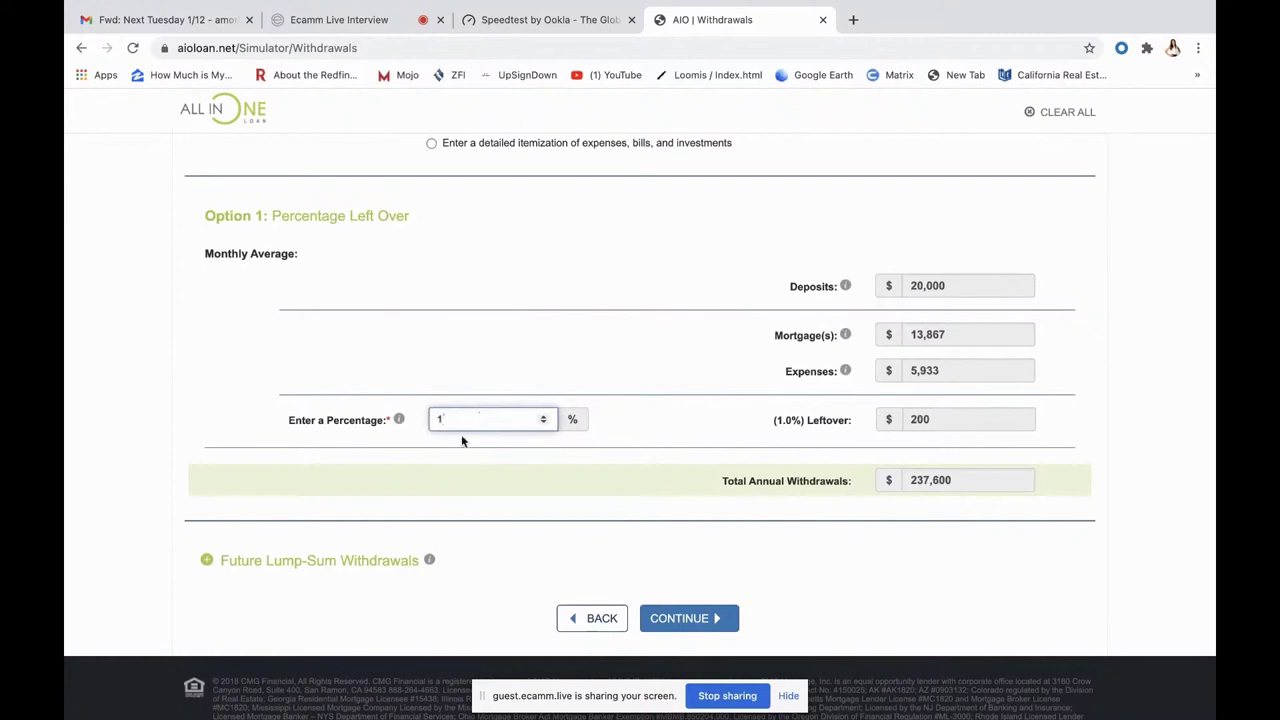
key(BackSpace)
text(0)
key(Tab)
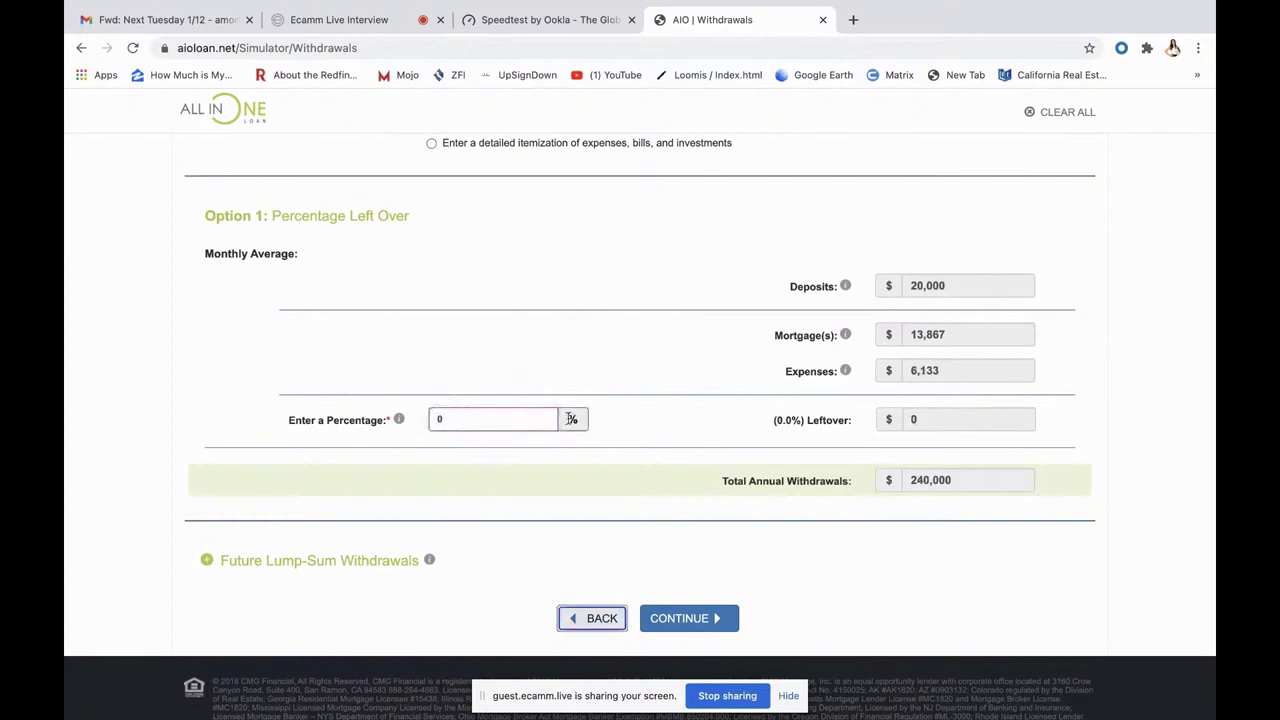
click(462, 420)
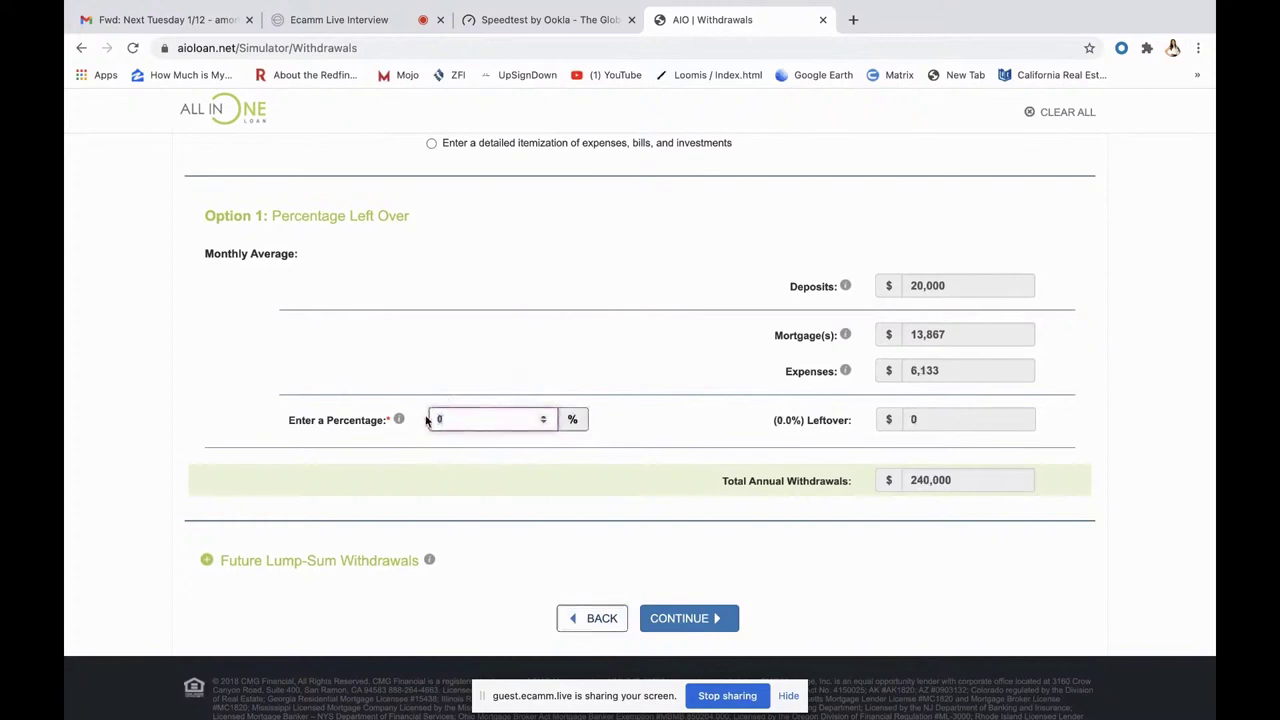
key(BackSpace)
text(1)
key(Tab)
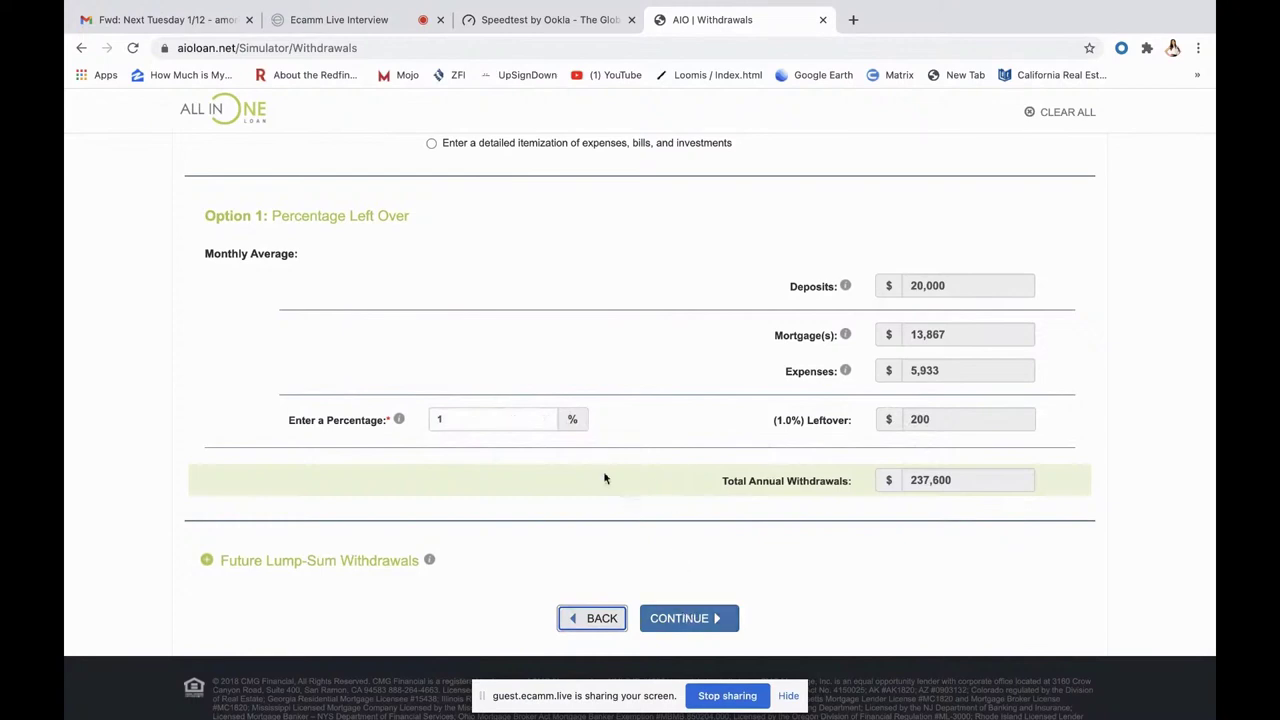
click(493, 424)
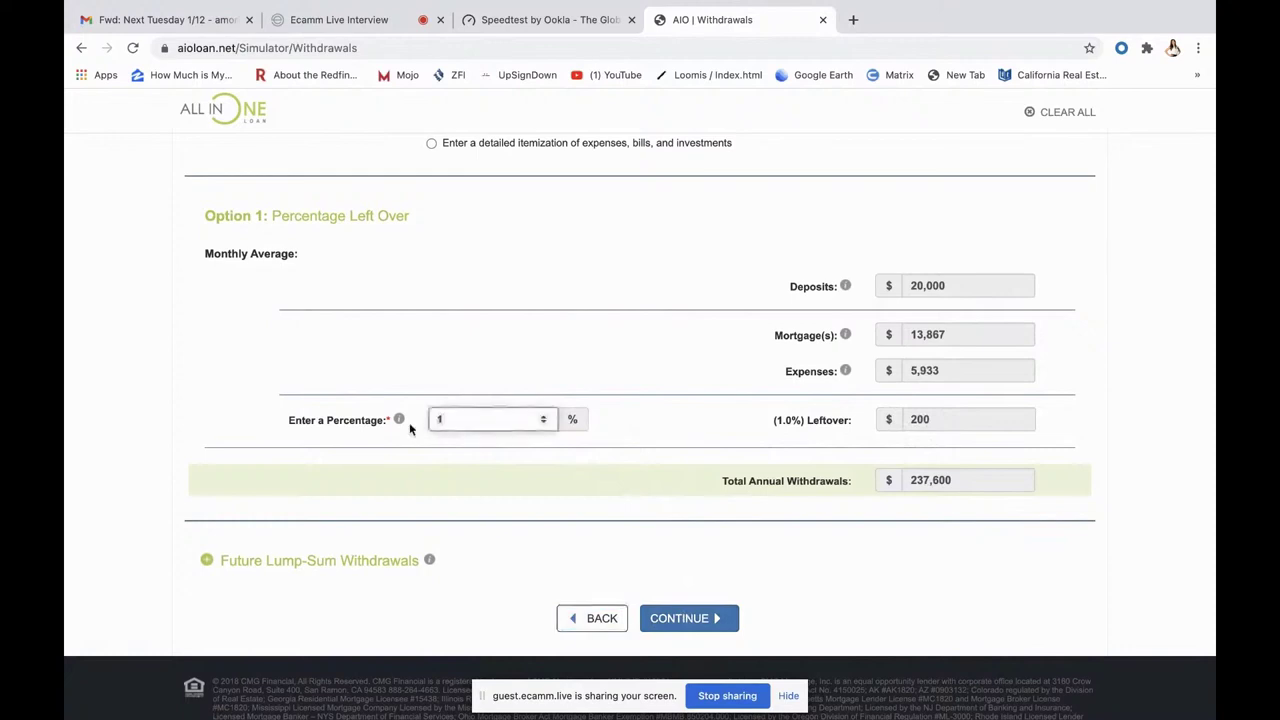
key(BackSpace)
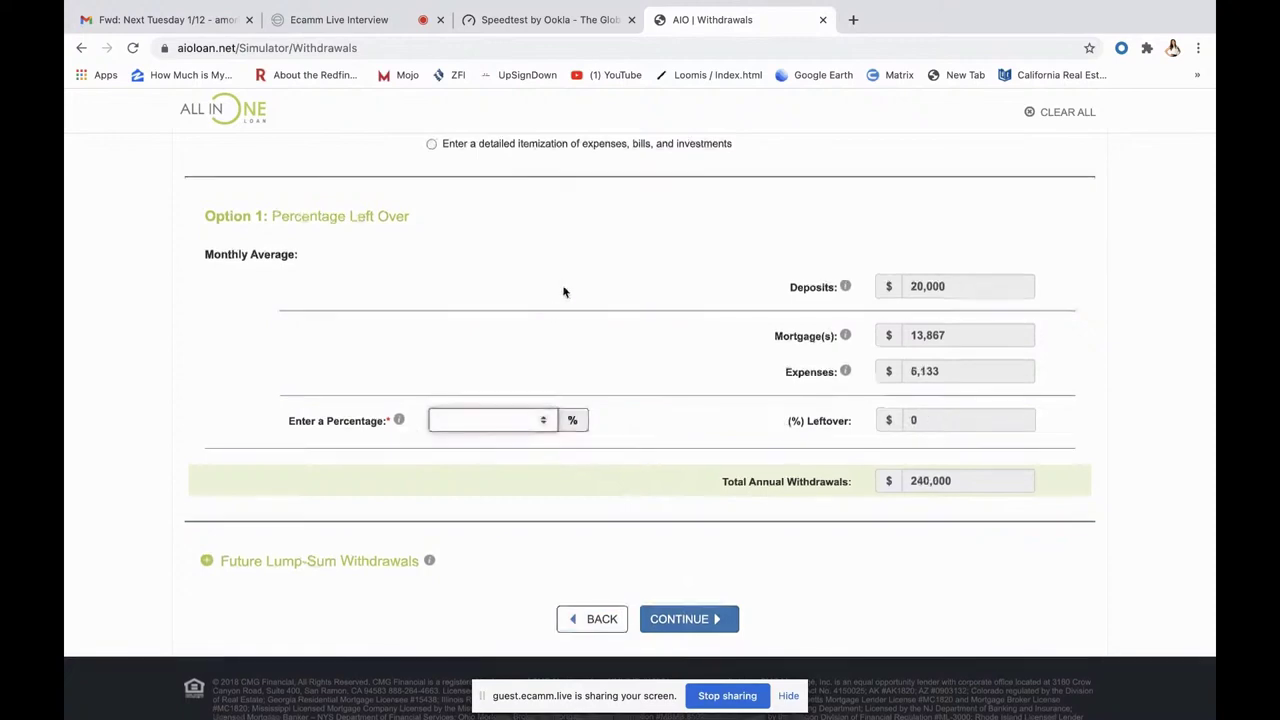
Step: Return to the Loans page and set the first mortgage's extra payments to 11800
scroll(563, 291, up, 5)
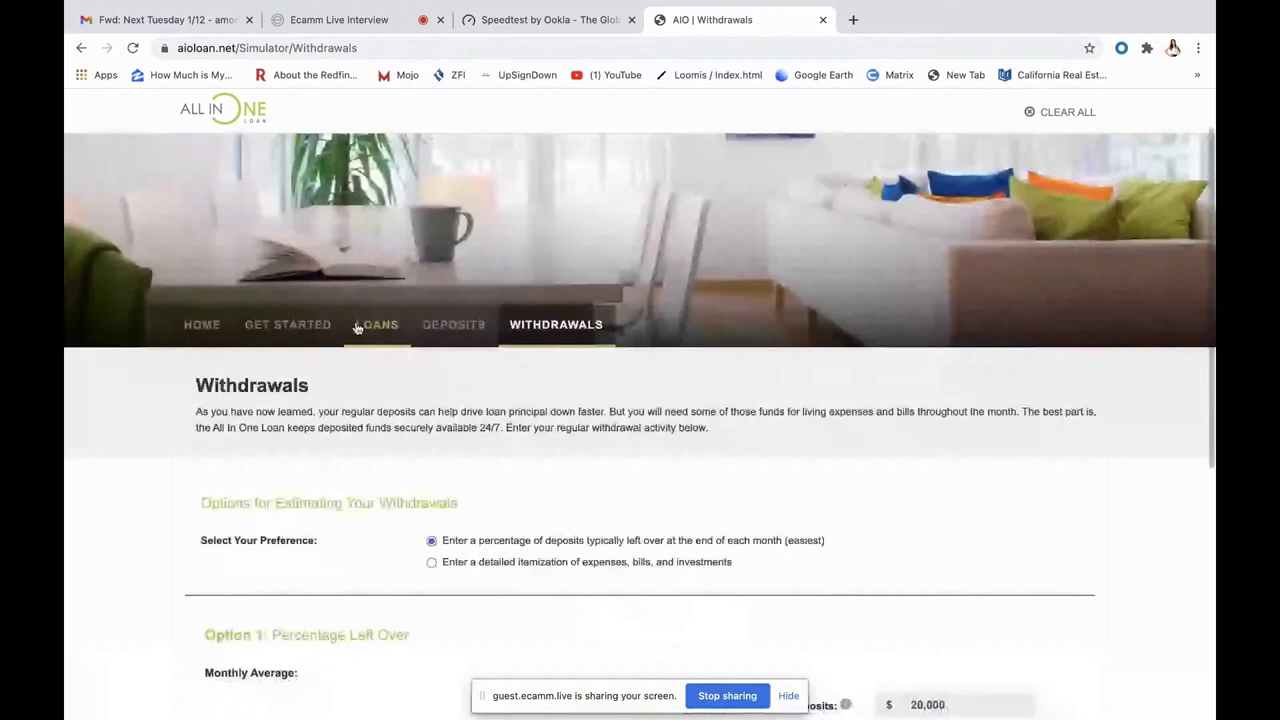
click(375, 325)
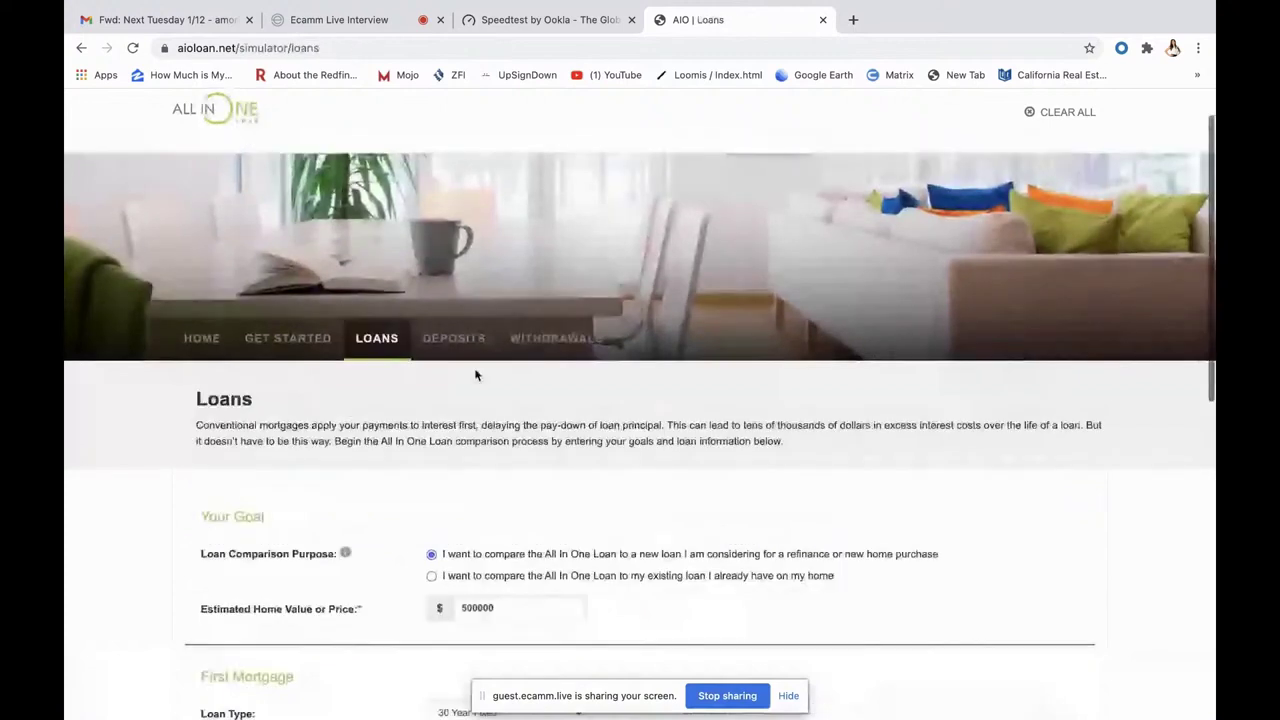
scroll(476, 375, down, 5)
drag(505, 504, 437, 498)
text(11800)
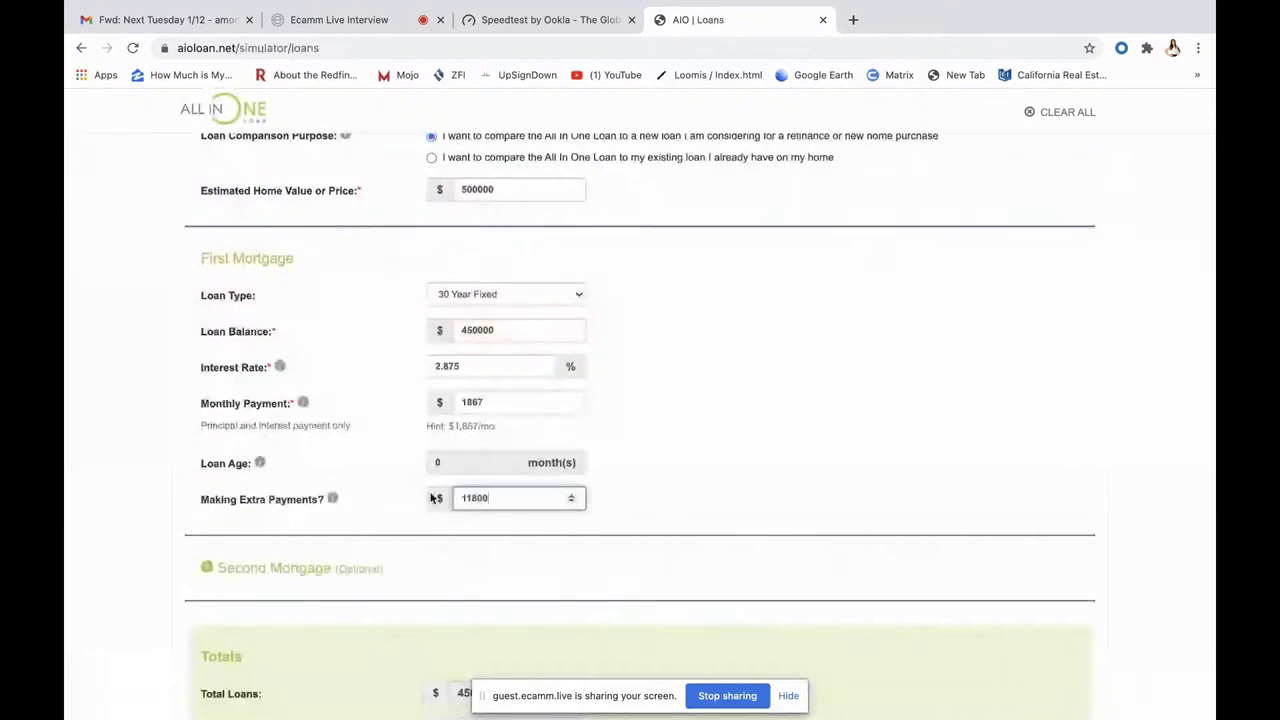
Step: Continue through the Deposits page, keeping its entries, to the Option 1 section of the Withdrawals page
scroll(431, 498, down, 3)
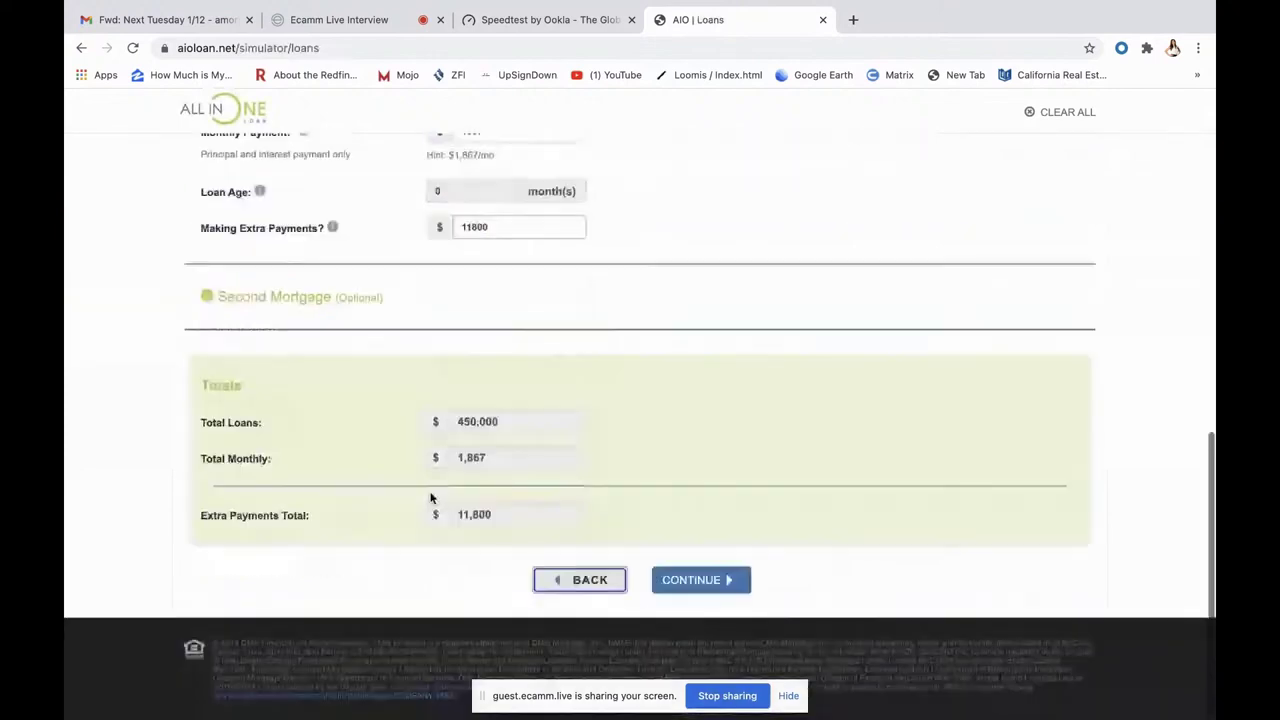
click(686, 580)
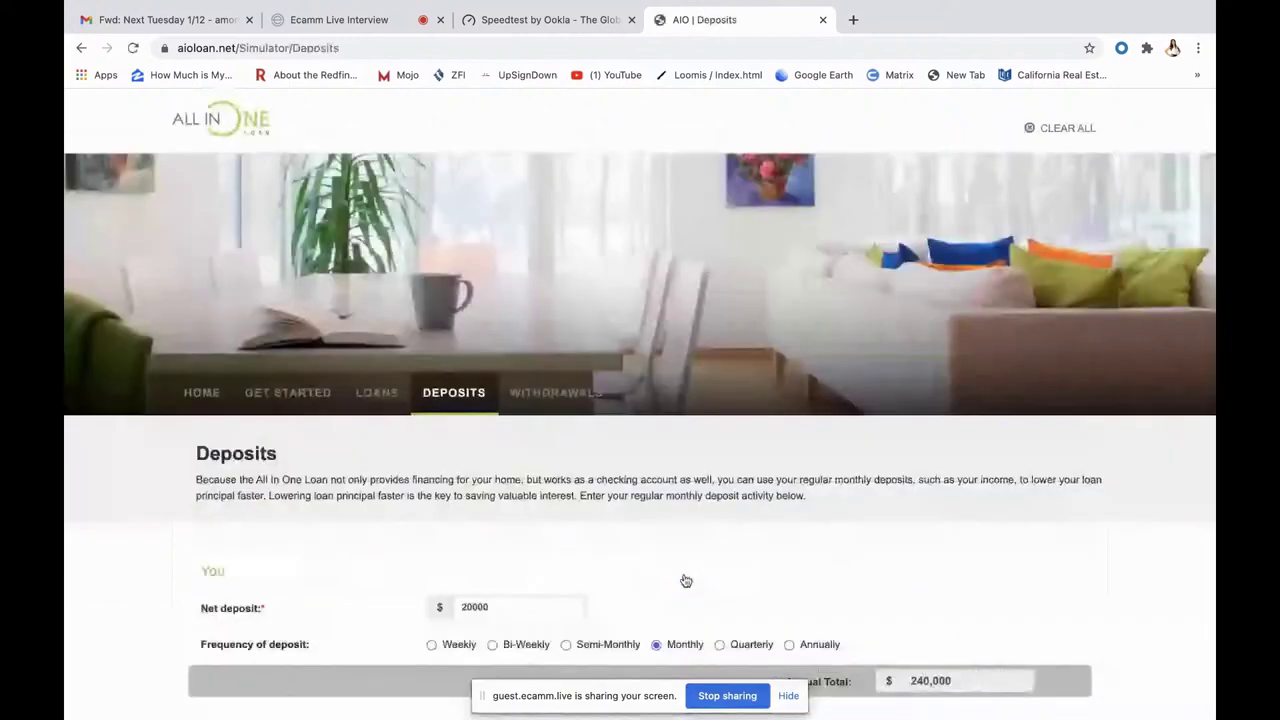
scroll(686, 581, down, 6)
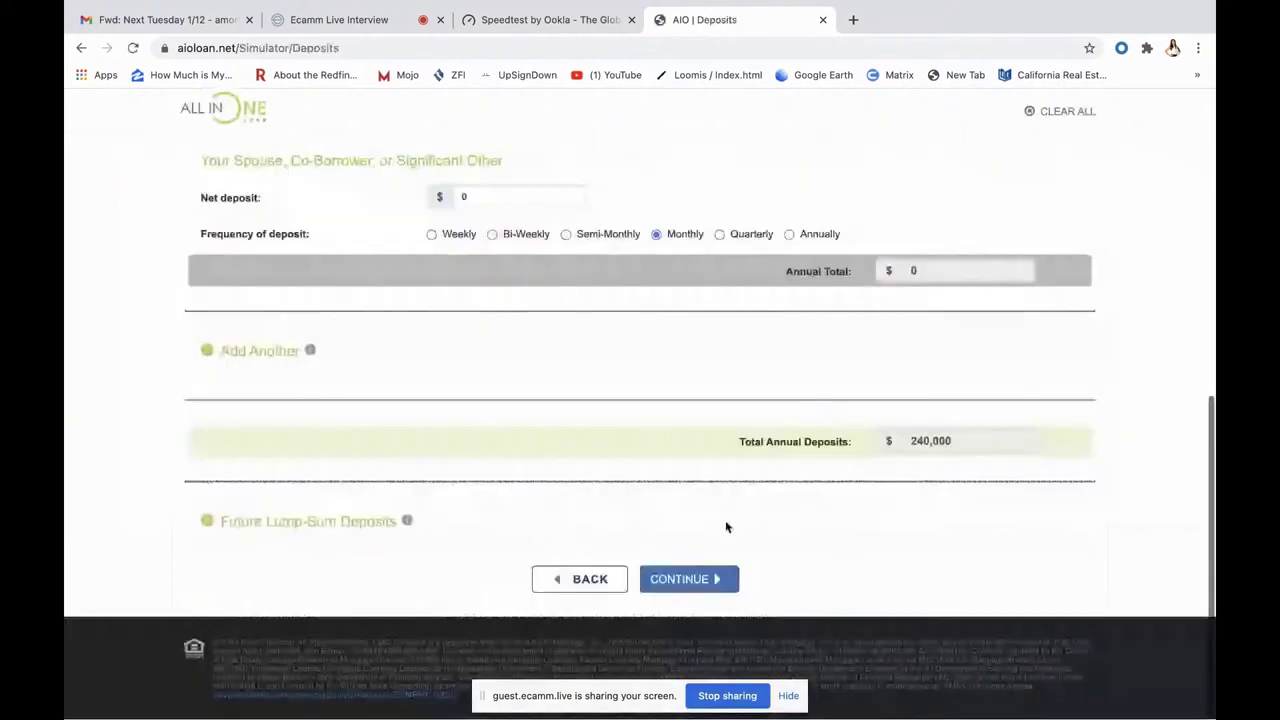
click(689, 579)
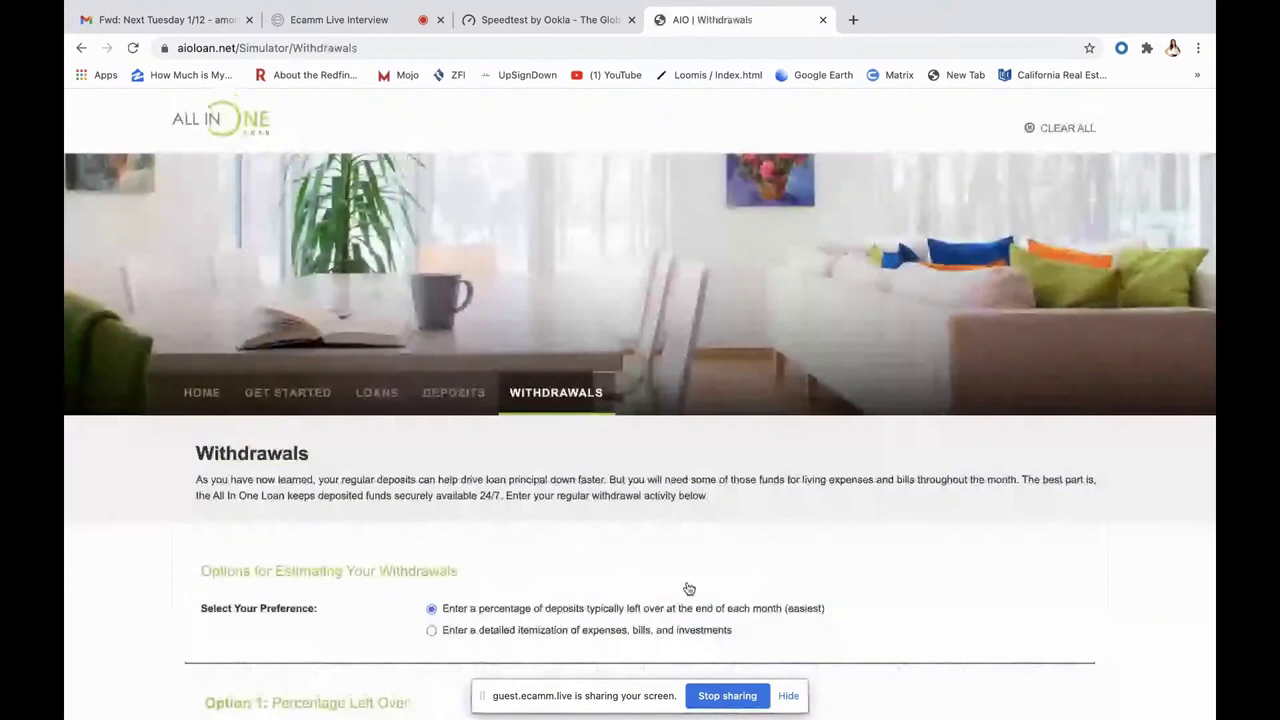
scroll(689, 589, down, 3)
scroll(689, 589, down, 1)
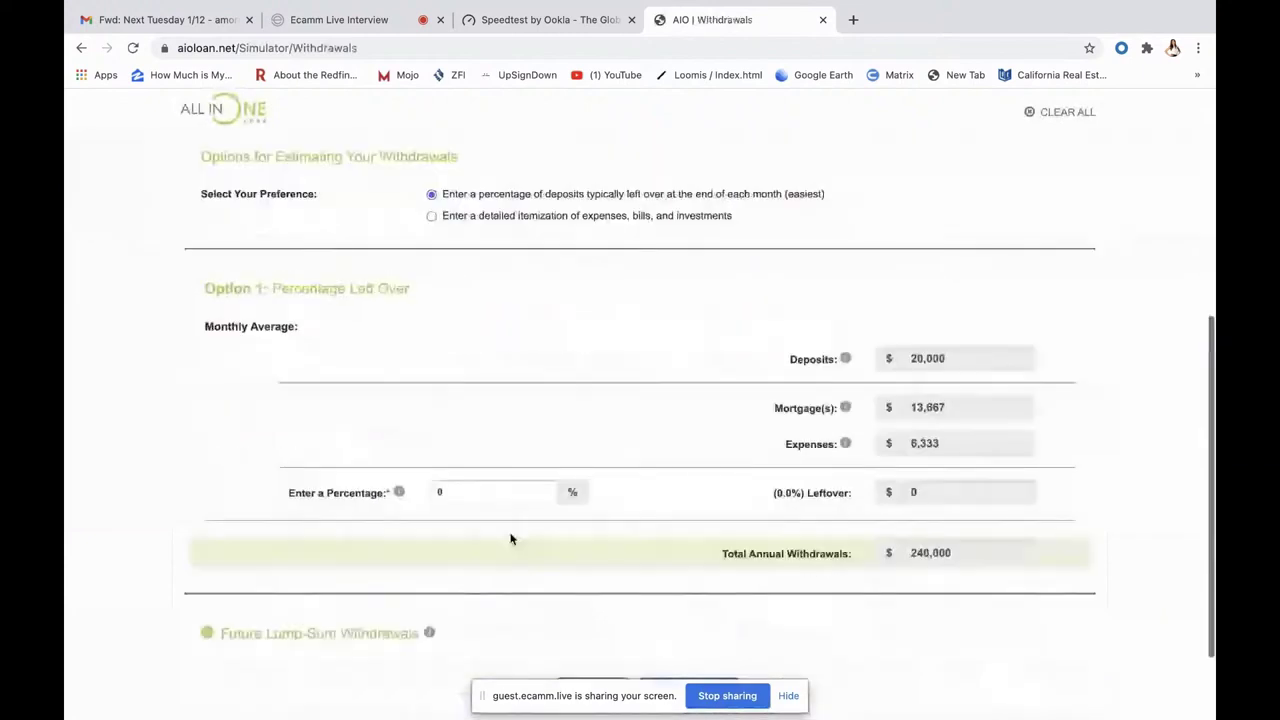
Step: Set the Option 1 leftover percentage to 1%
click(489, 491)
text(1)
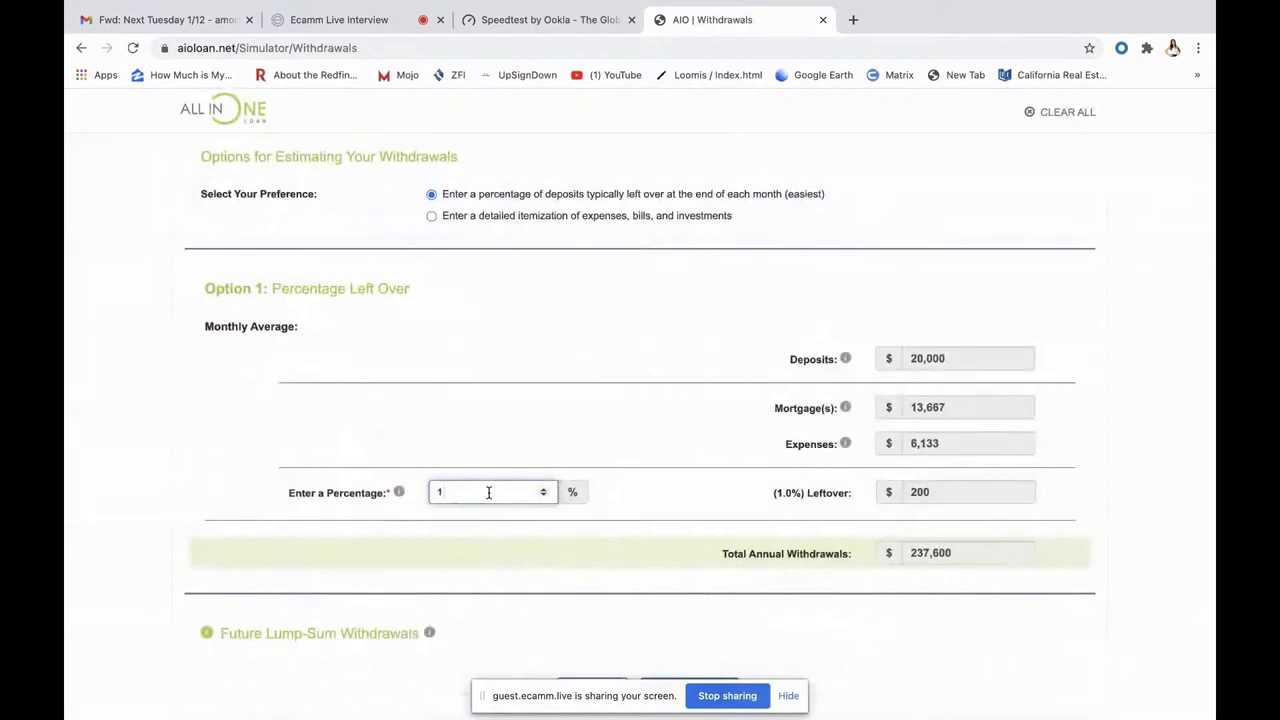
key(Tab)
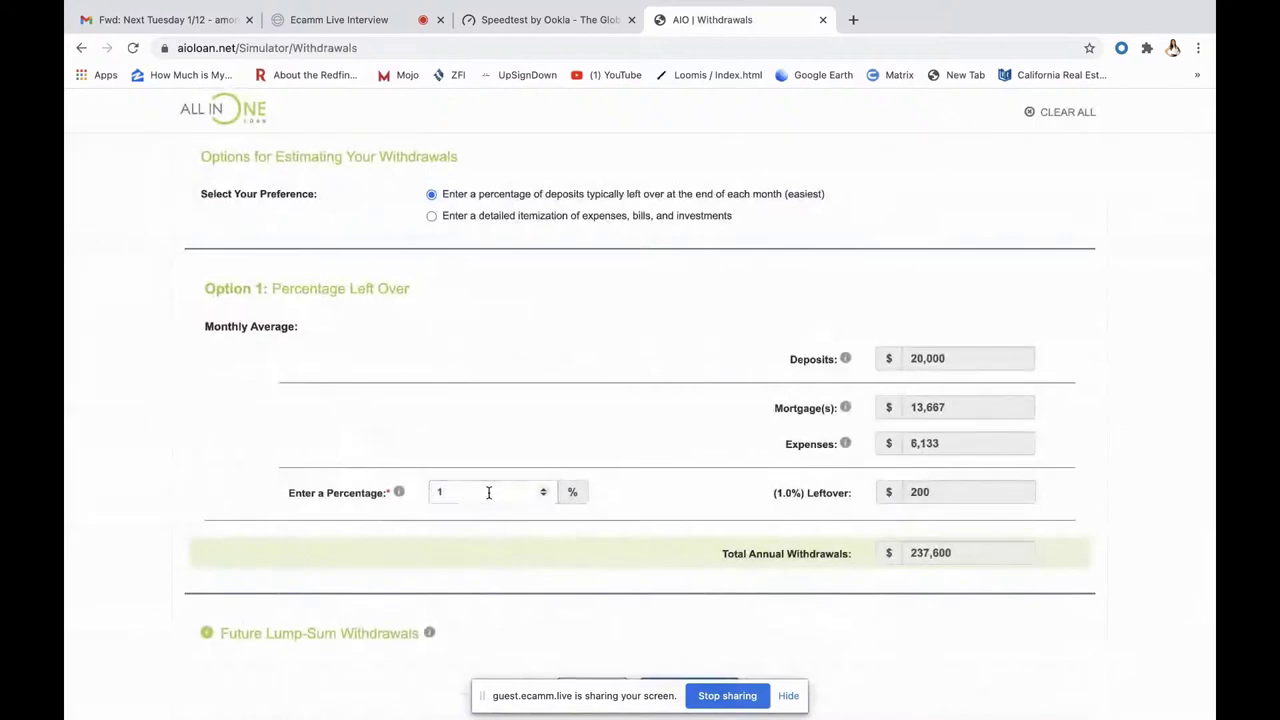
click(650, 529)
Step: Review the Option 1 monthly averages and the expanded Future Lump-Sum Withdrawals fields, and collapse that section again
scroll(508, 477, up, 3)
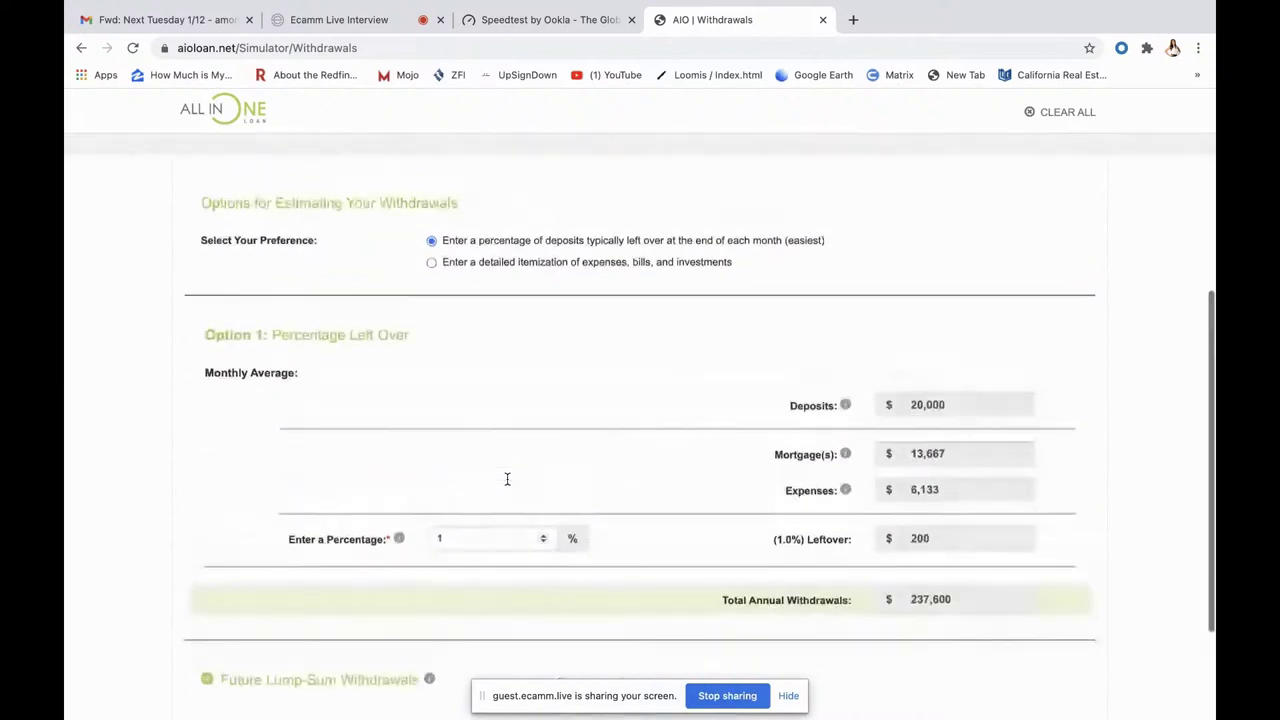
scroll(507, 484, down, 1)
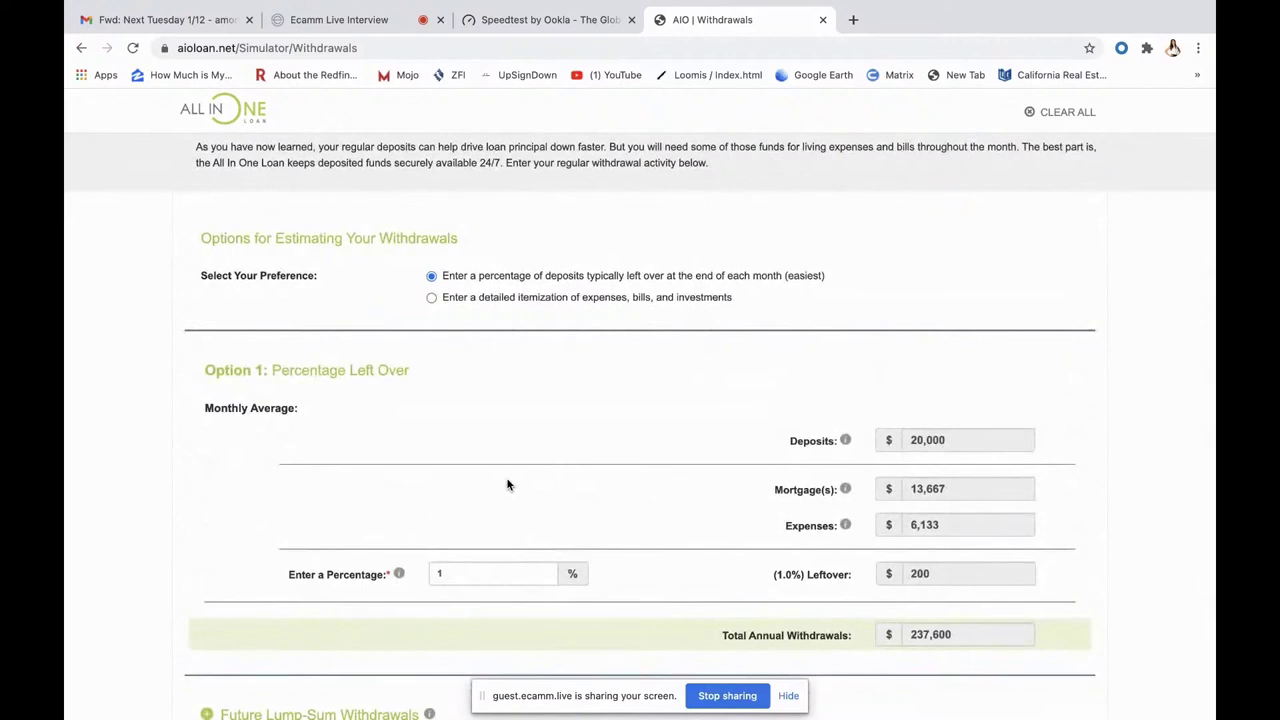
scroll(507, 484, down, 2)
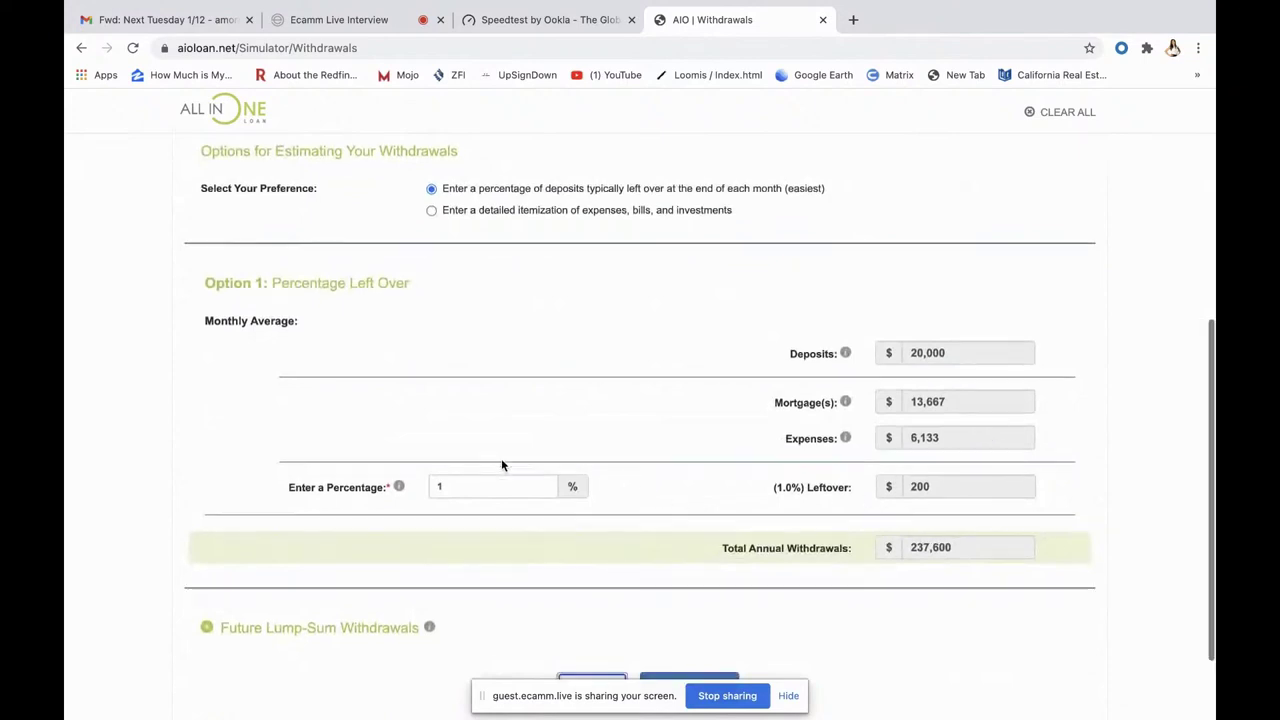
scroll(501, 464, down, 1)
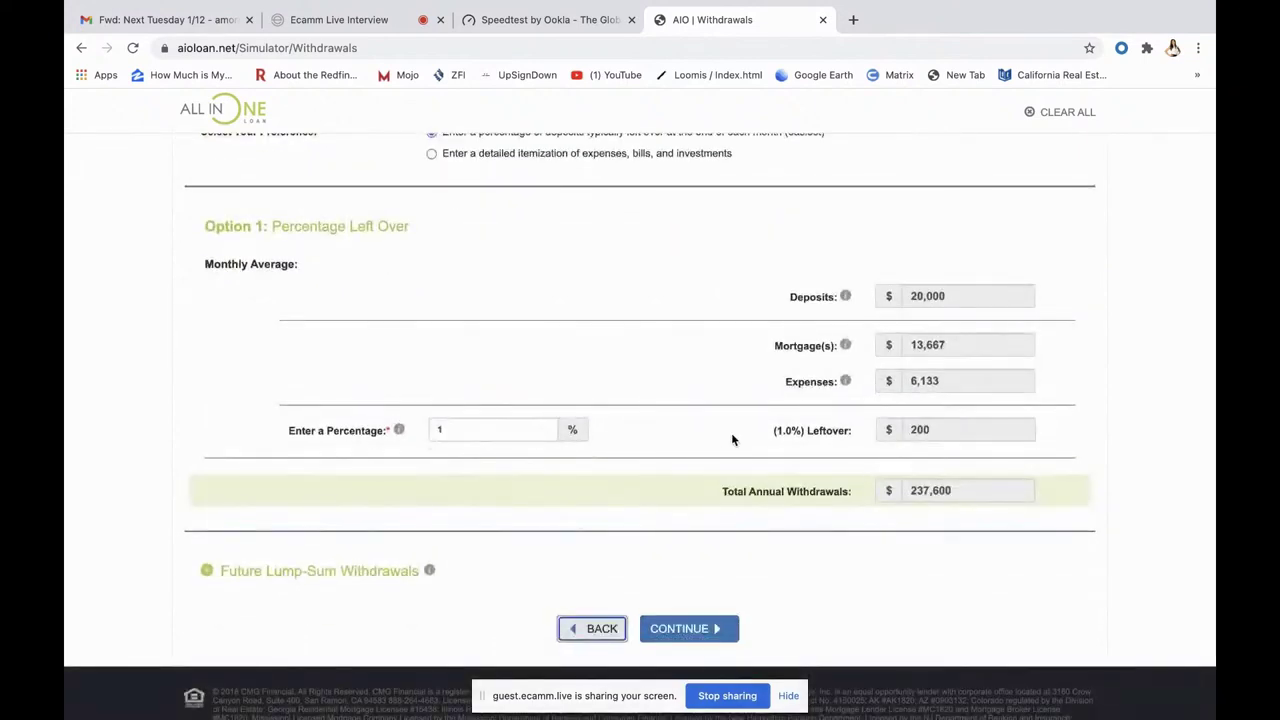
scroll(731, 437, down, 1)
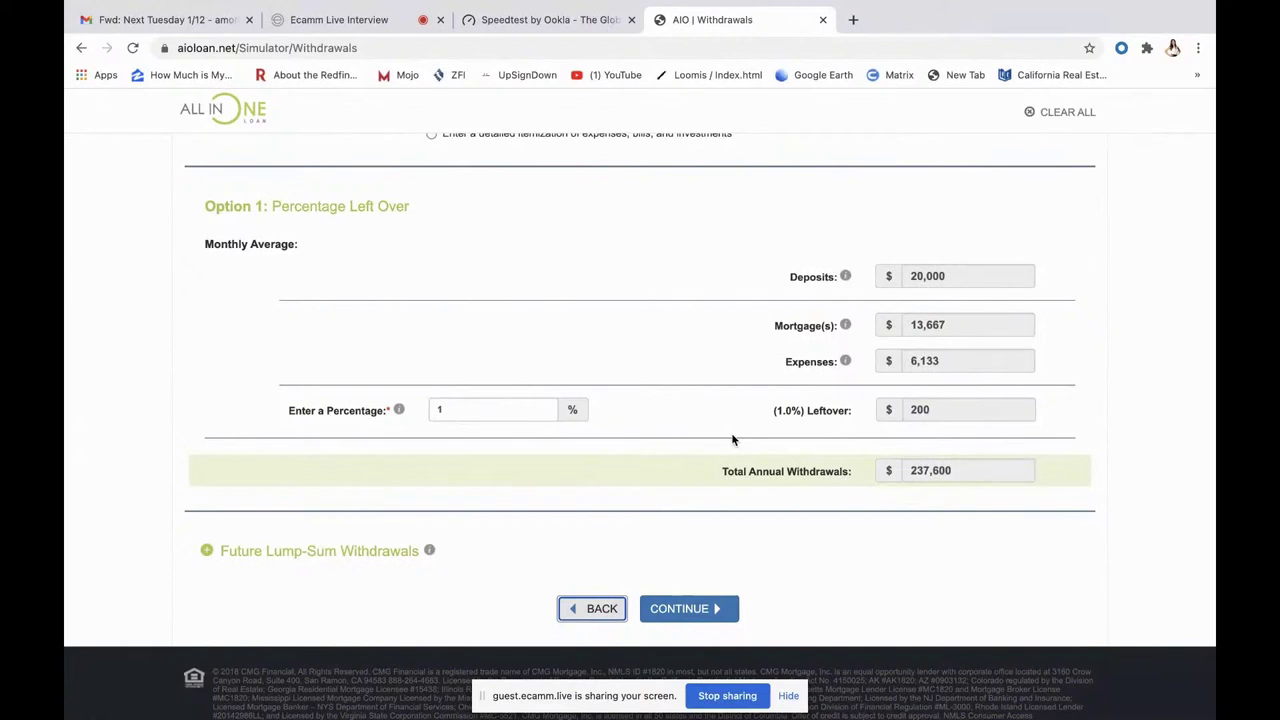
scroll(640, 426, down, 1)
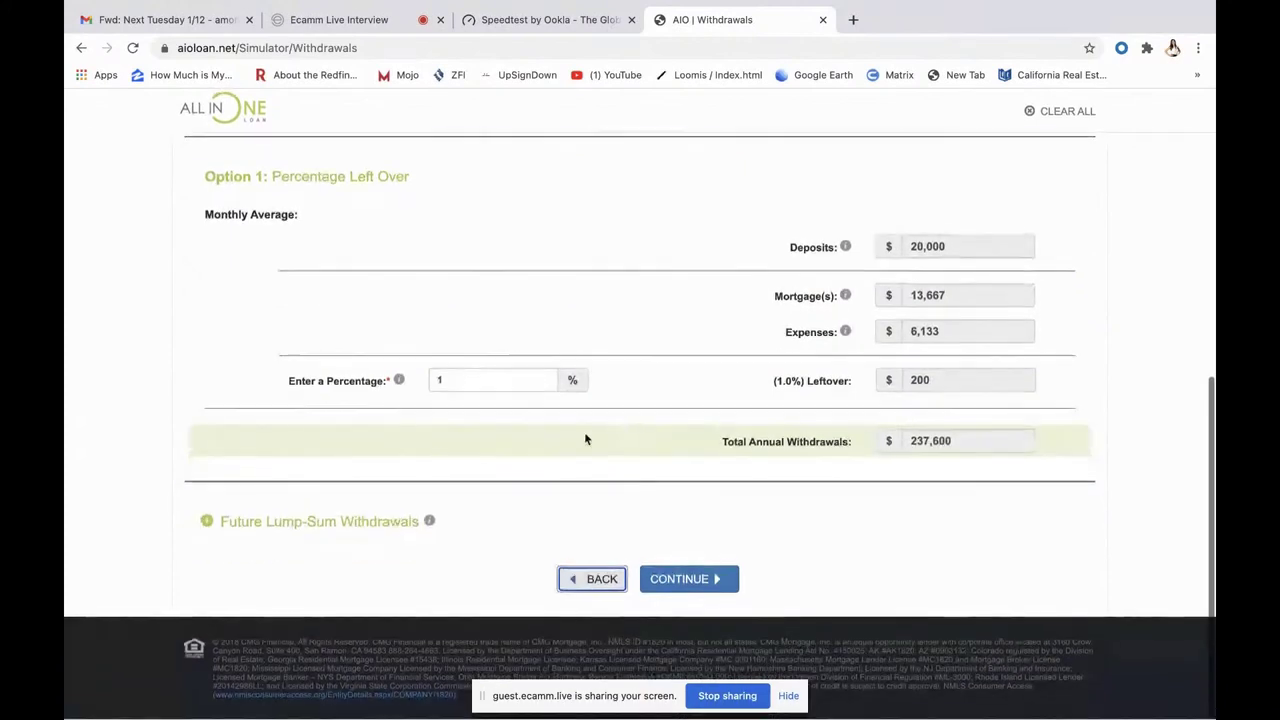
click(206, 523)
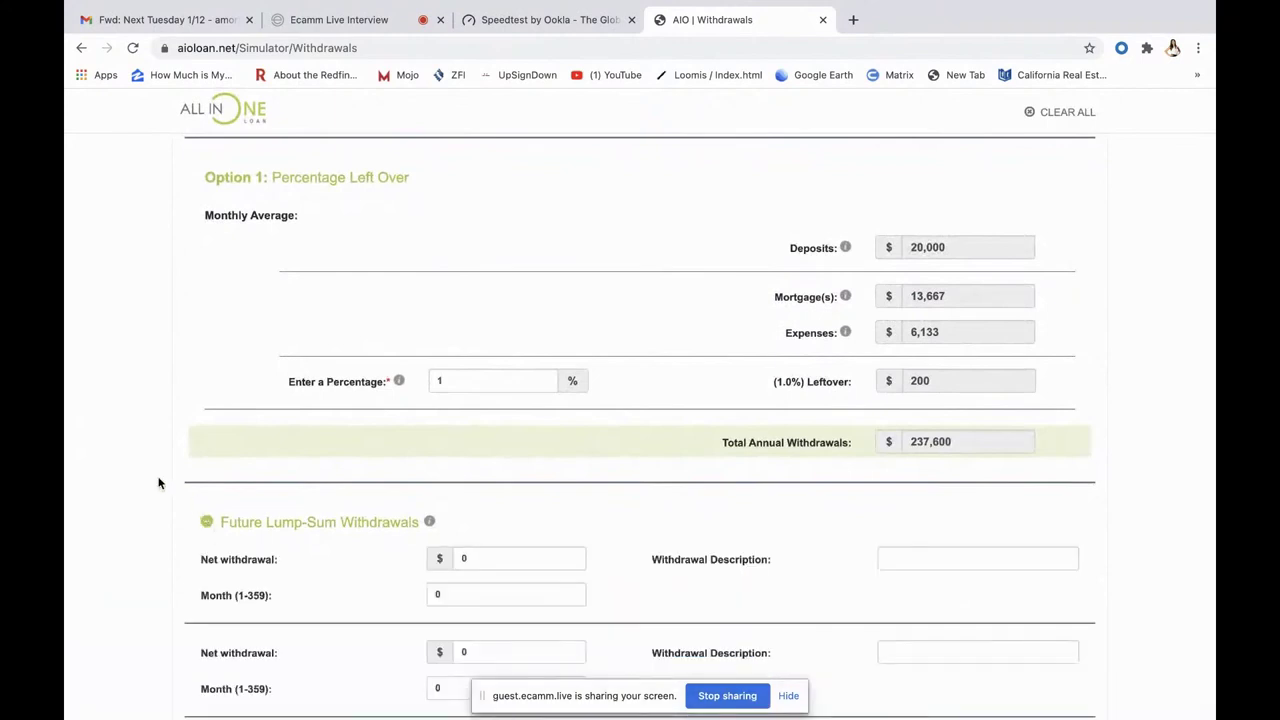
scroll(158, 483, down, 2)
scroll(158, 483, down, 2)
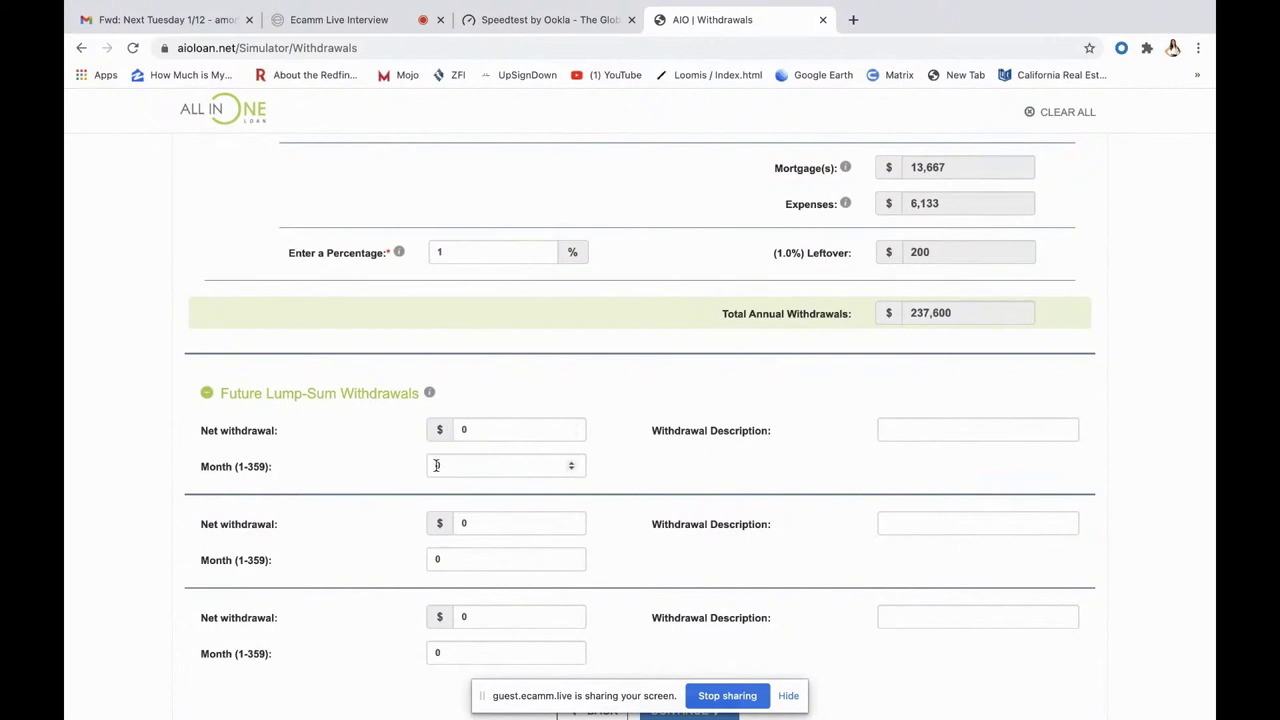
scroll(517, 489, down, 2)
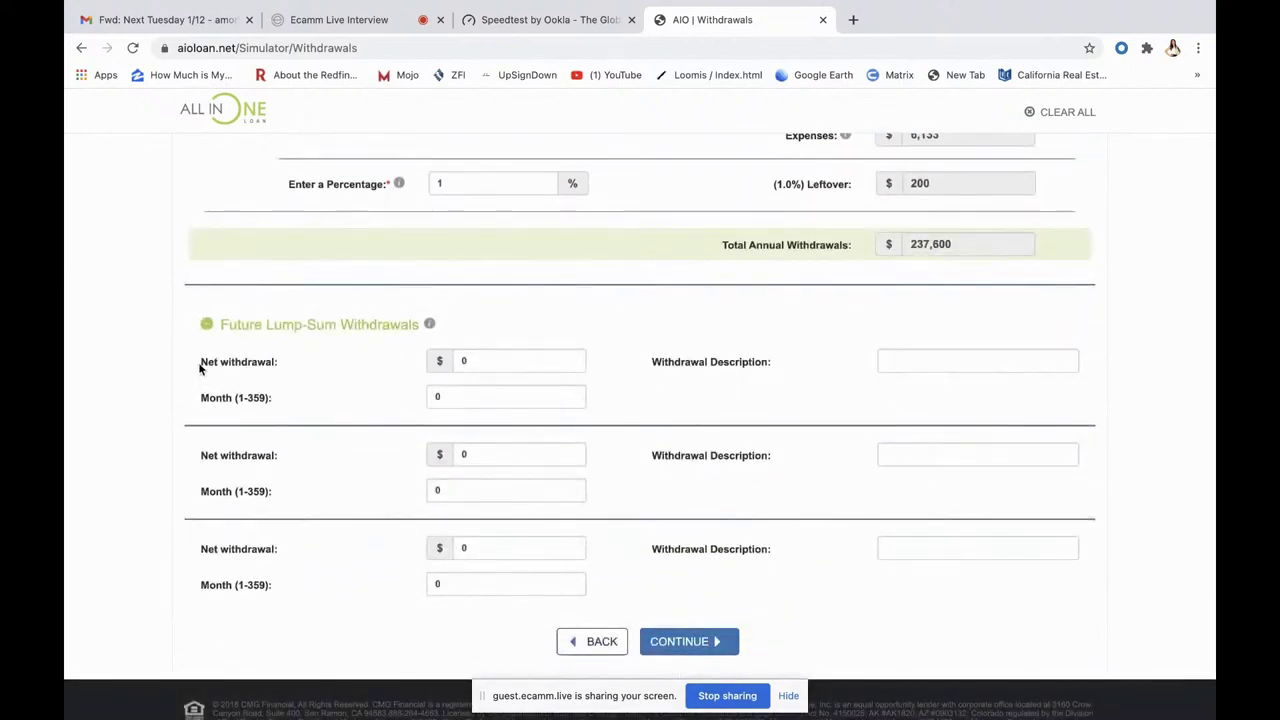
click(207, 326)
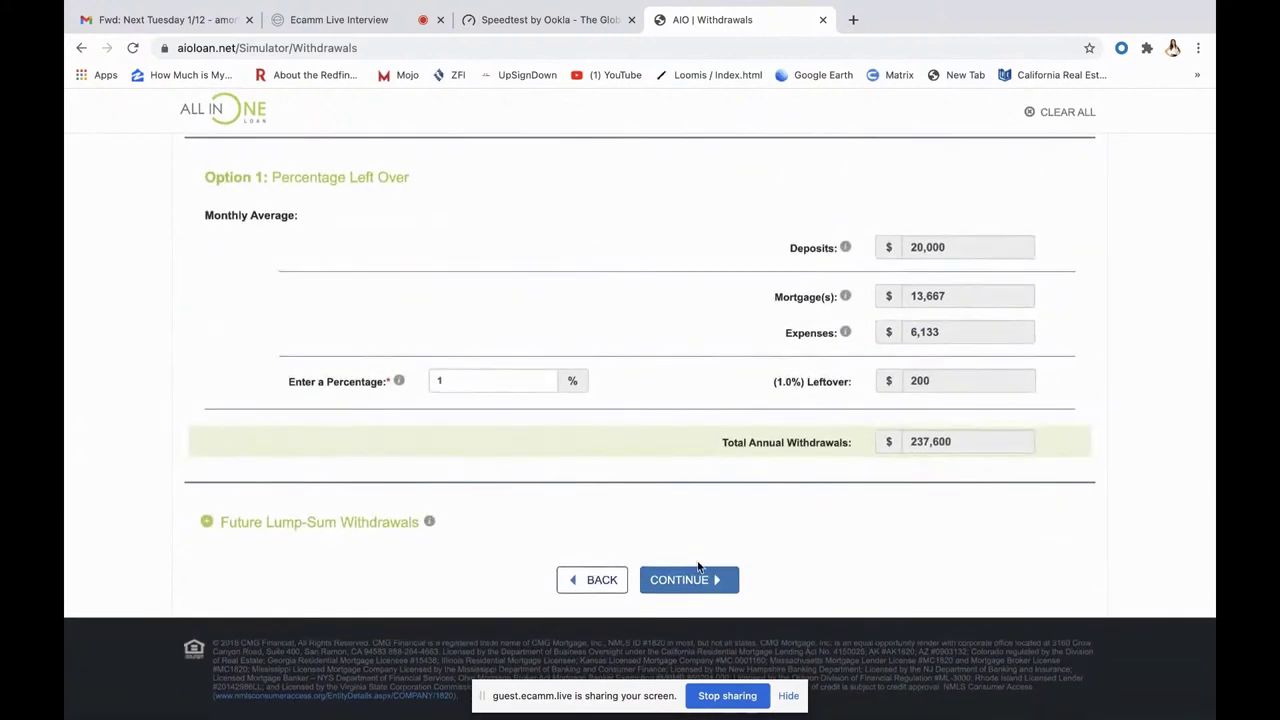
Step: Continue to the Results page and compare total payments, pay-off years and interest saved for both loans
click(690, 590)
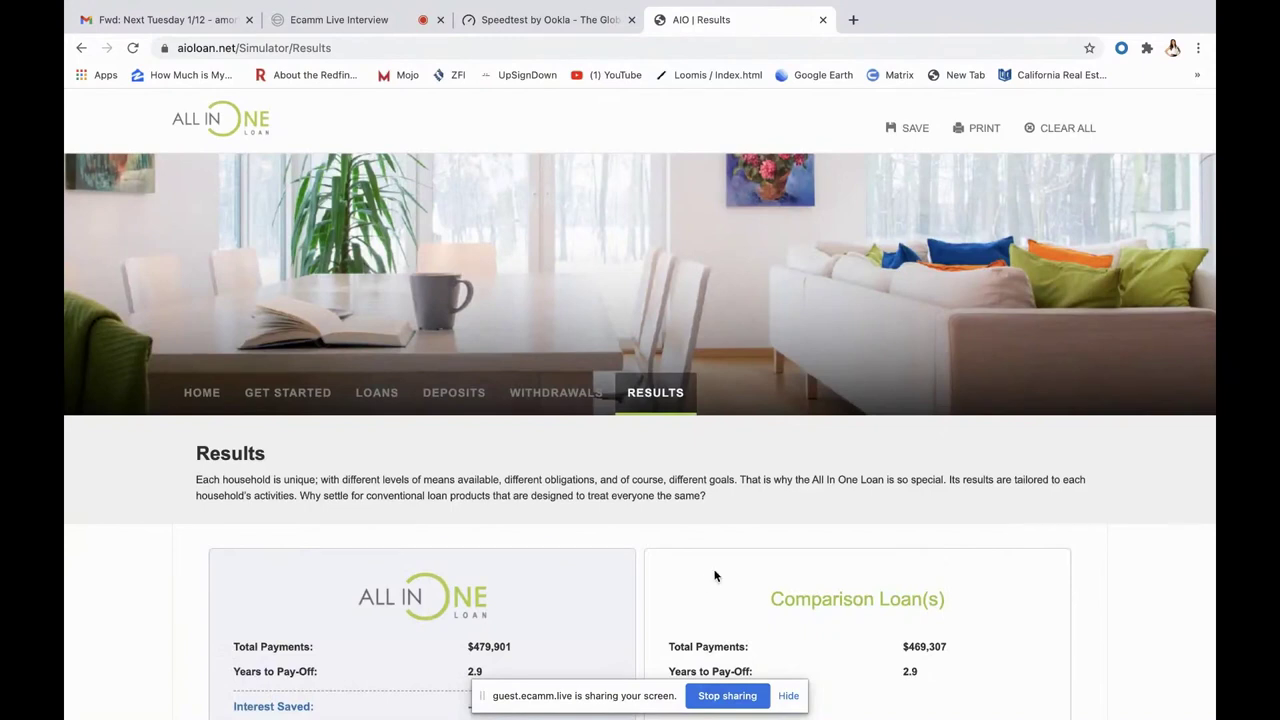
scroll(715, 575, down, 1)
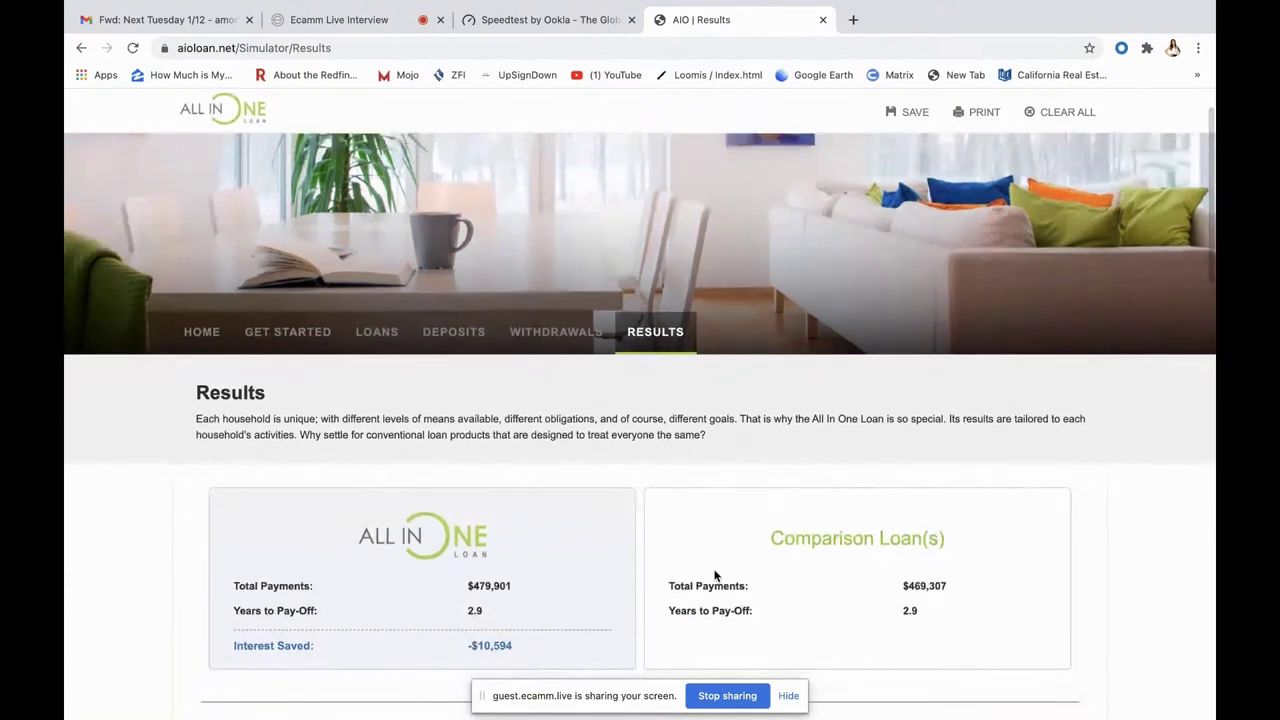
scroll(715, 575, down, 4)
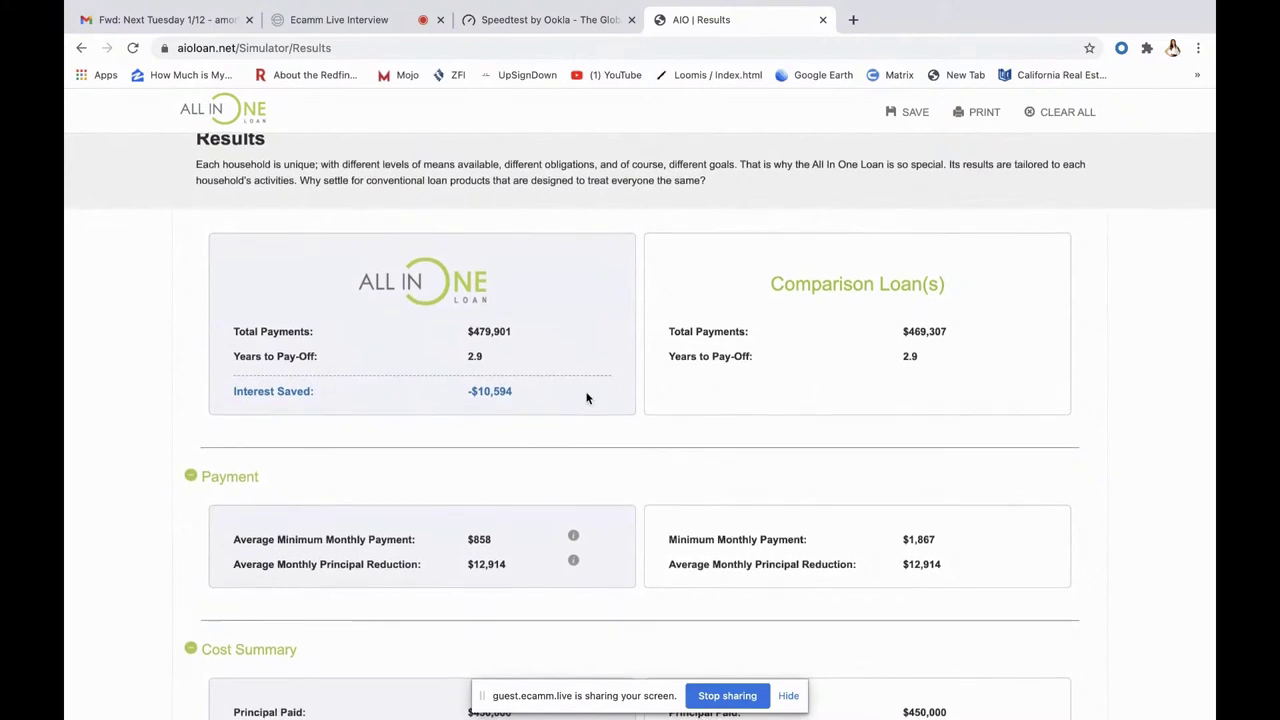
scroll(589, 397, down, 1)
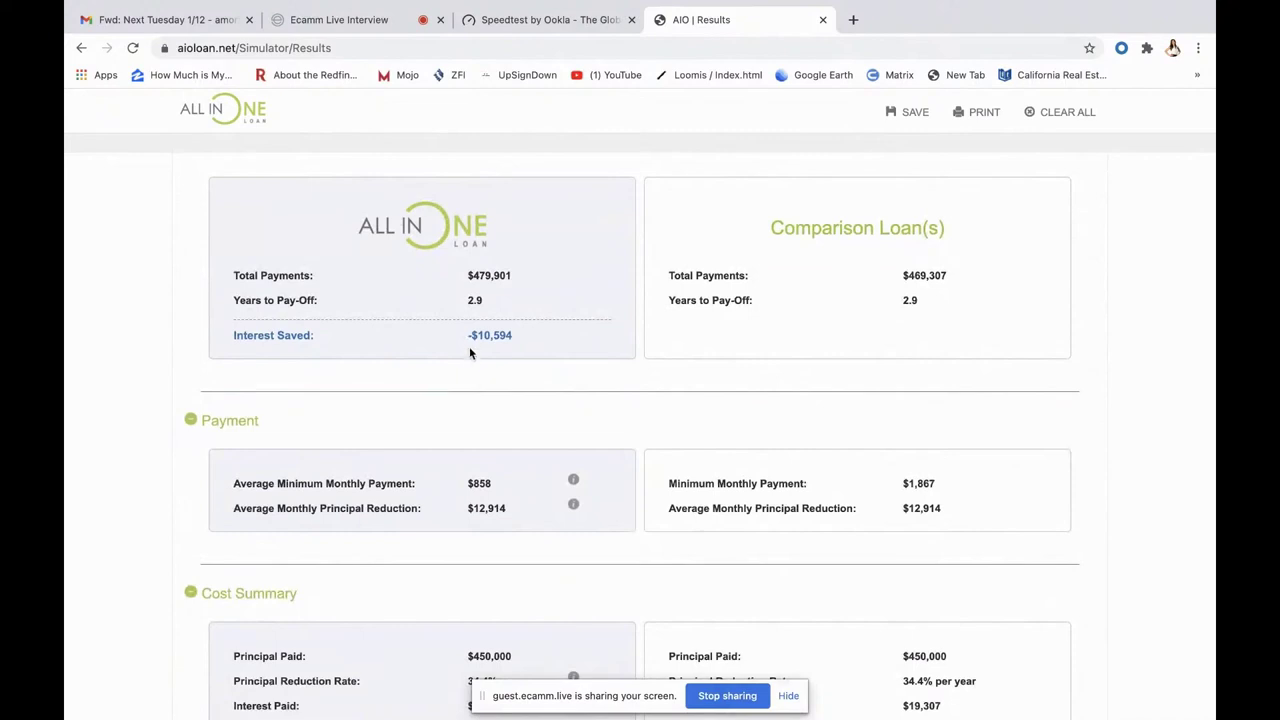
scroll(468, 341, up, 1)
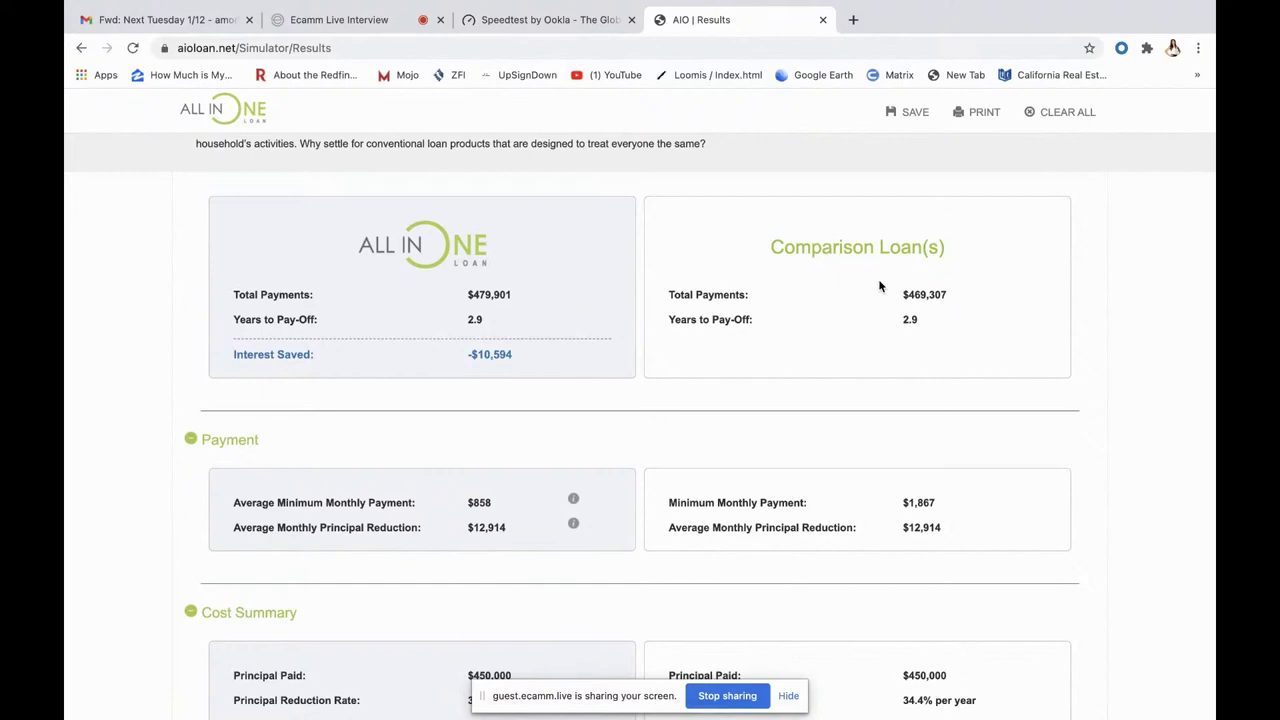
Step: Examine the Payment and Cost Summary comparisons and the principal balance and cumulative interest cost graphs
scroll(721, 360, down, 5)
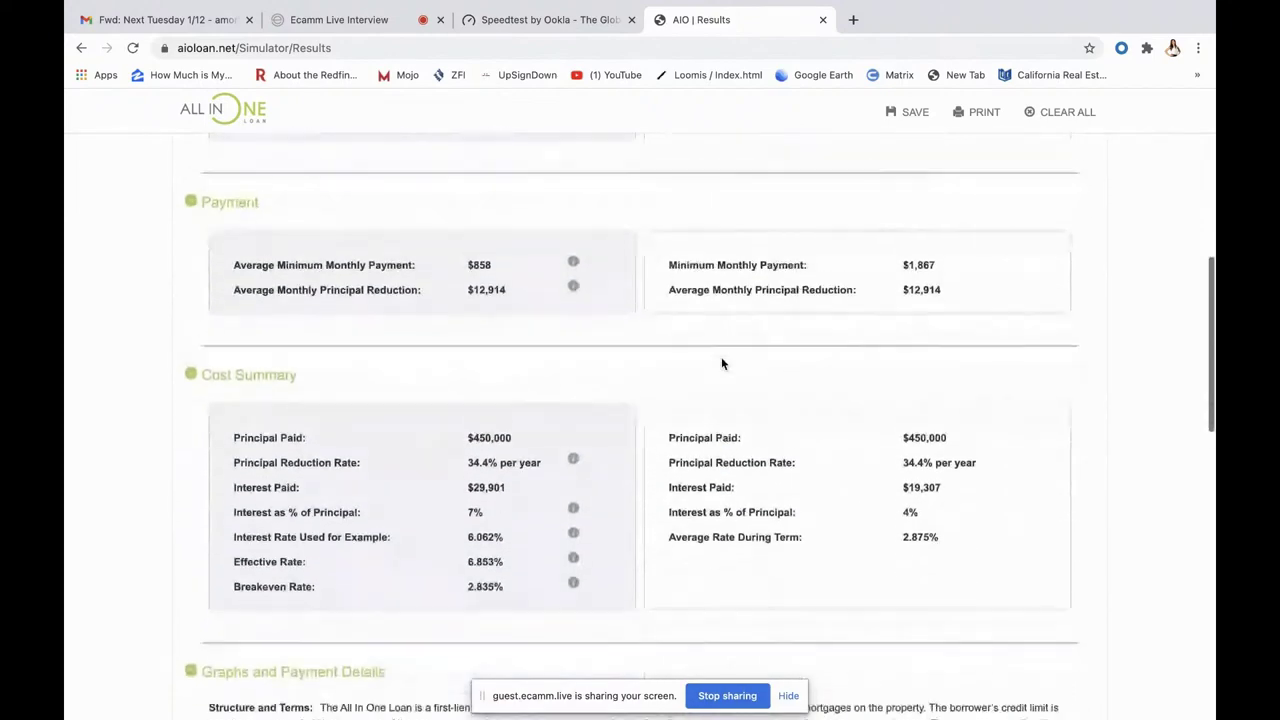
scroll(721, 363, down, 3)
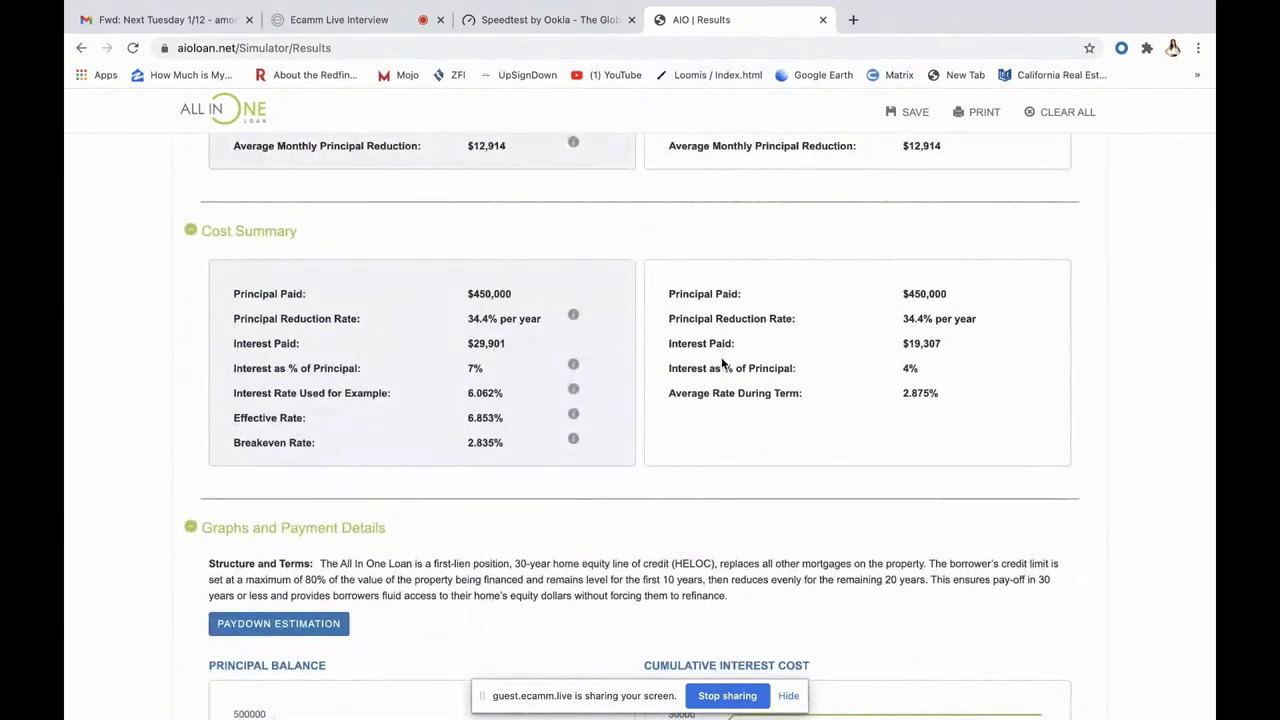
scroll(649, 368, down, 1)
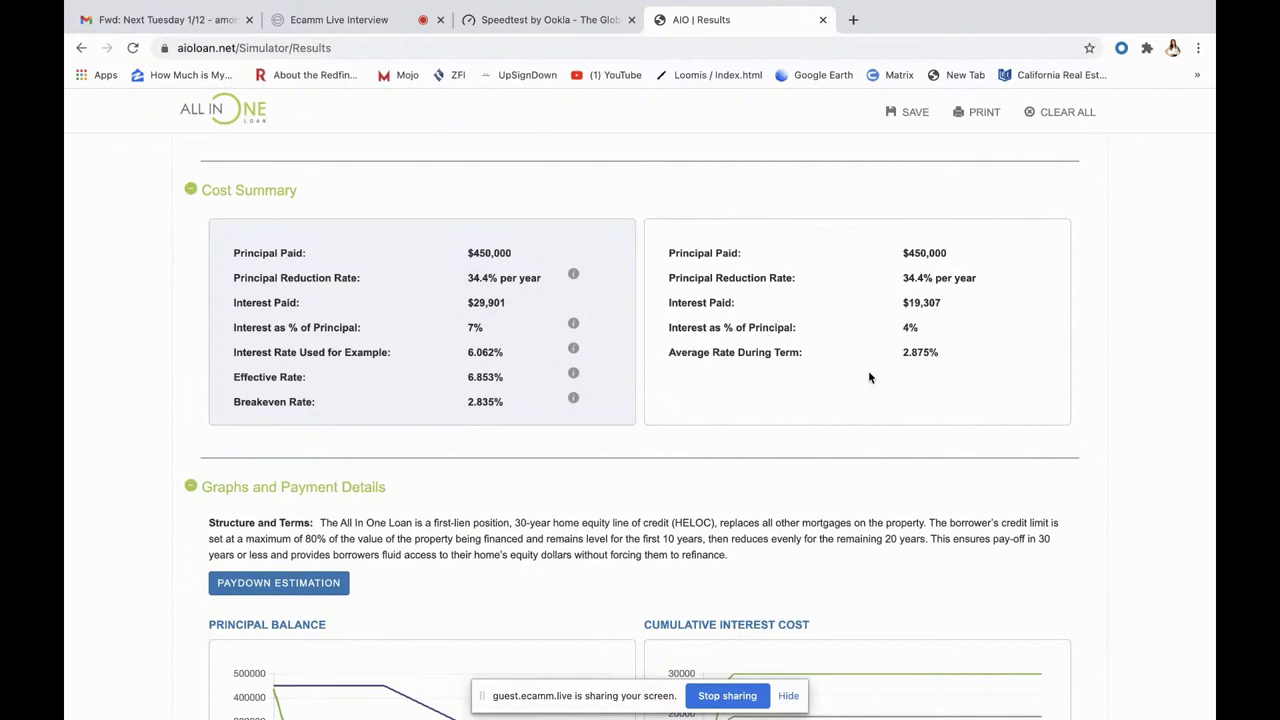
scroll(869, 377, down, 1)
scroll(869, 377, down, 3)
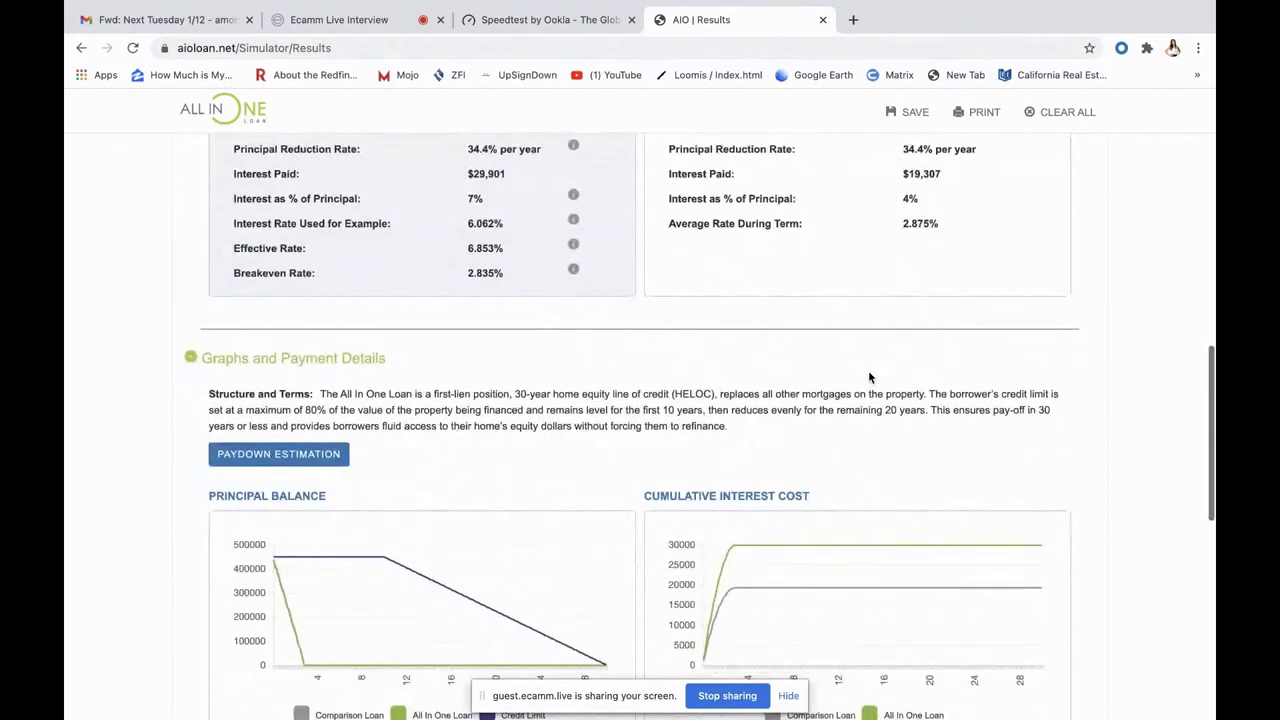
Step: Set the margin of the 1-Month Adjustable rate to 3.500% and check the updated interest saved in the results
scroll(869, 377, down, 8)
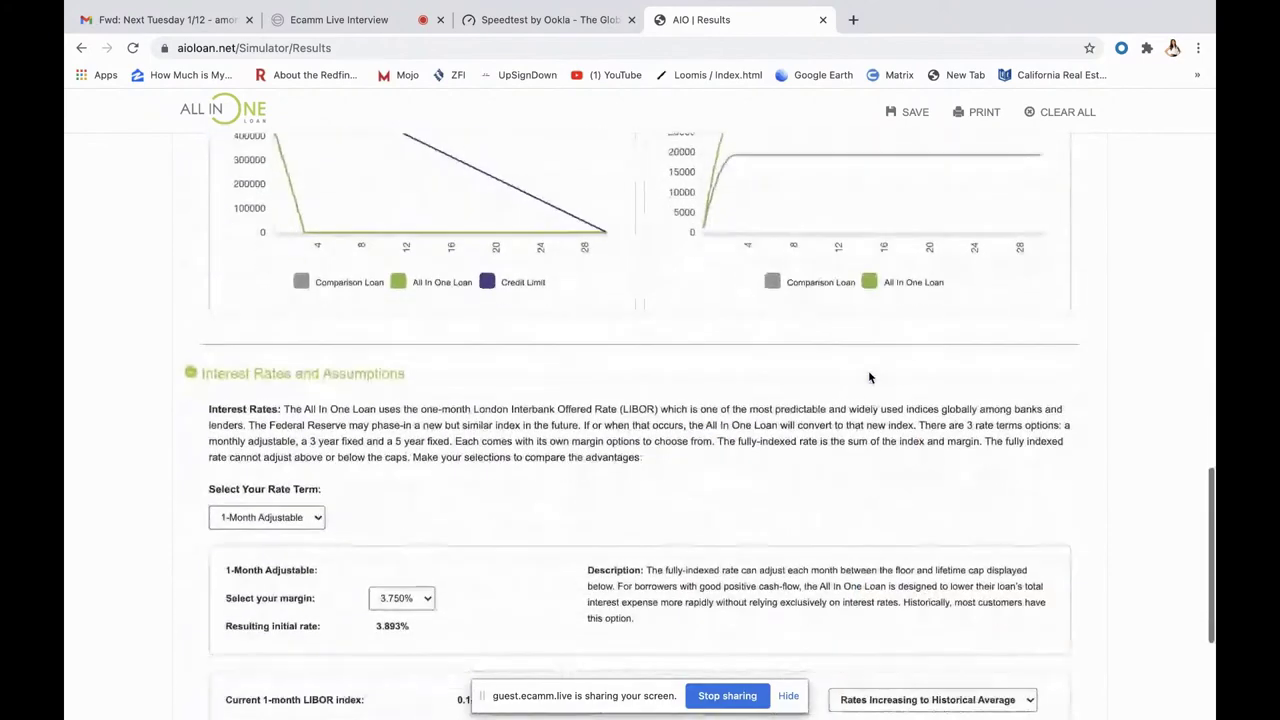
scroll(869, 377, down, 2)
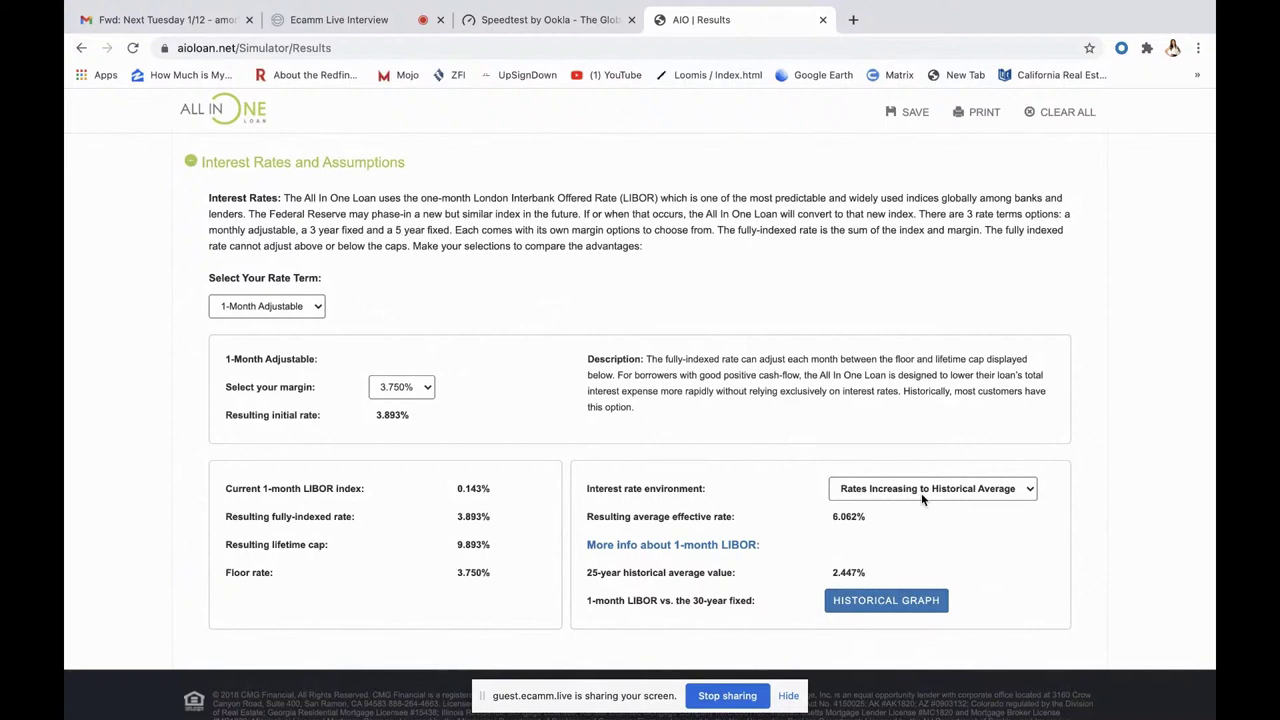
click(427, 389)
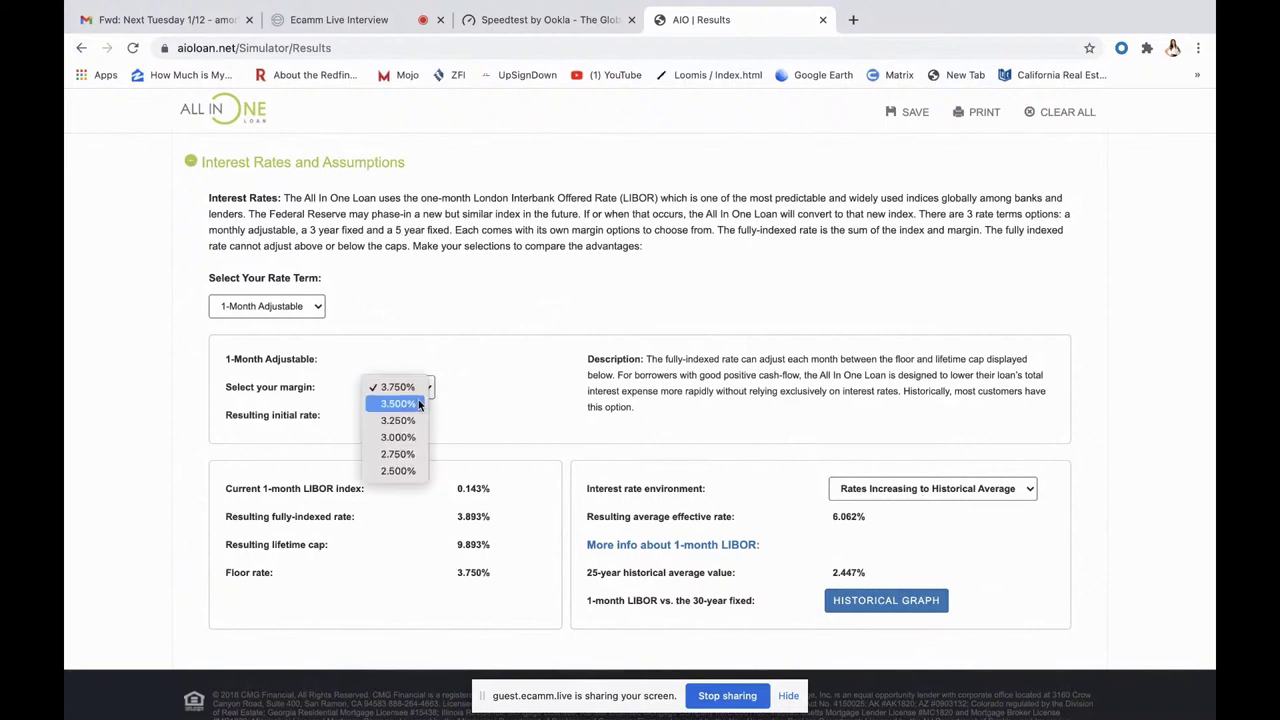
click(410, 404)
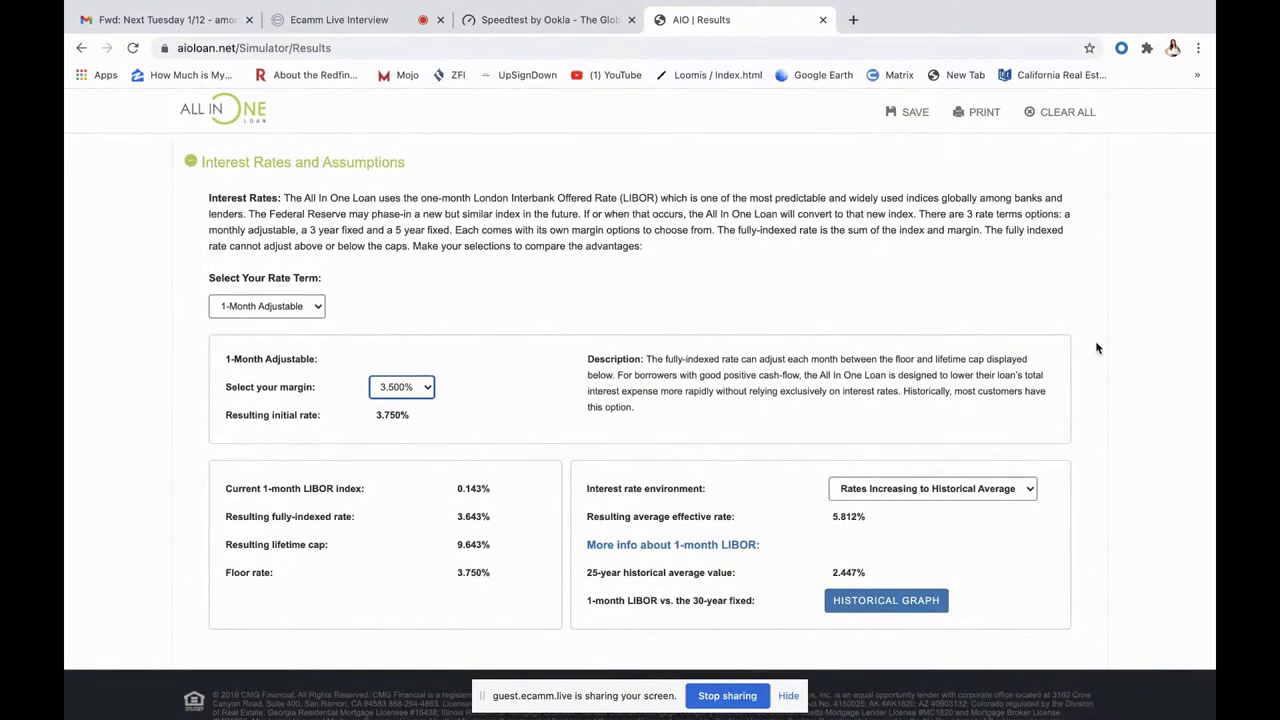
scroll(1061, 347, up, 5)
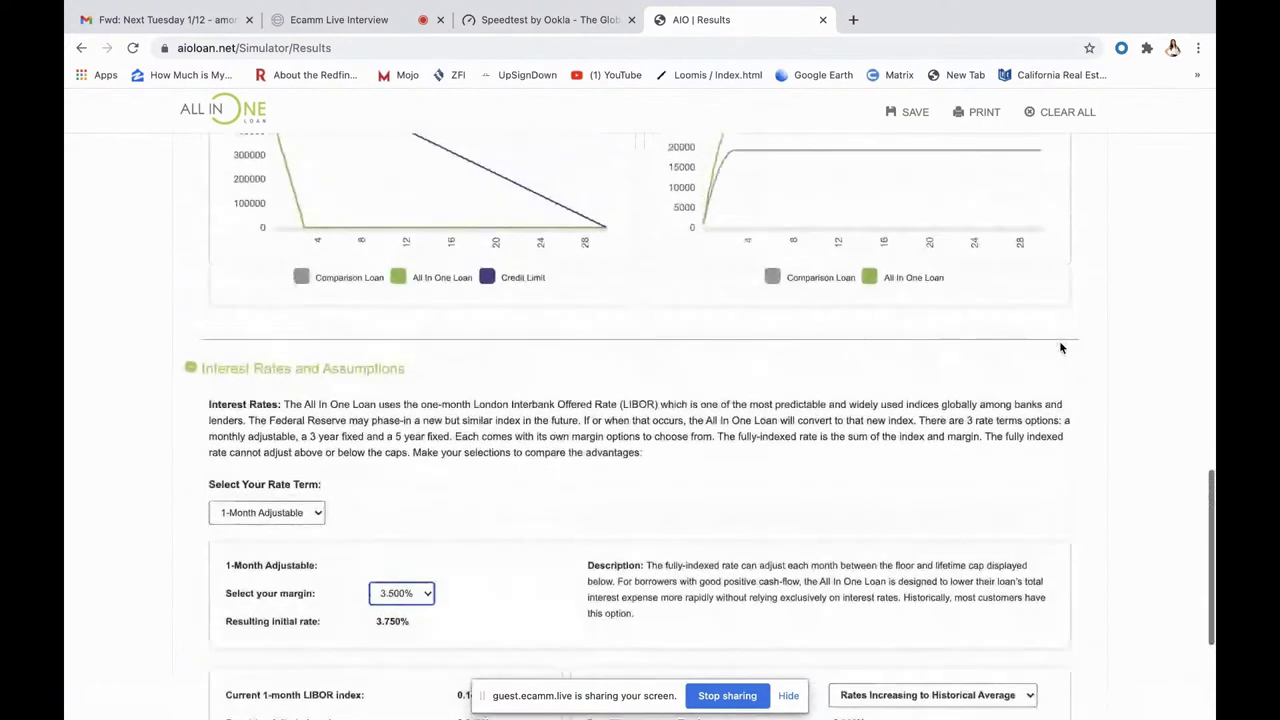
scroll(1061, 347, up, 8)
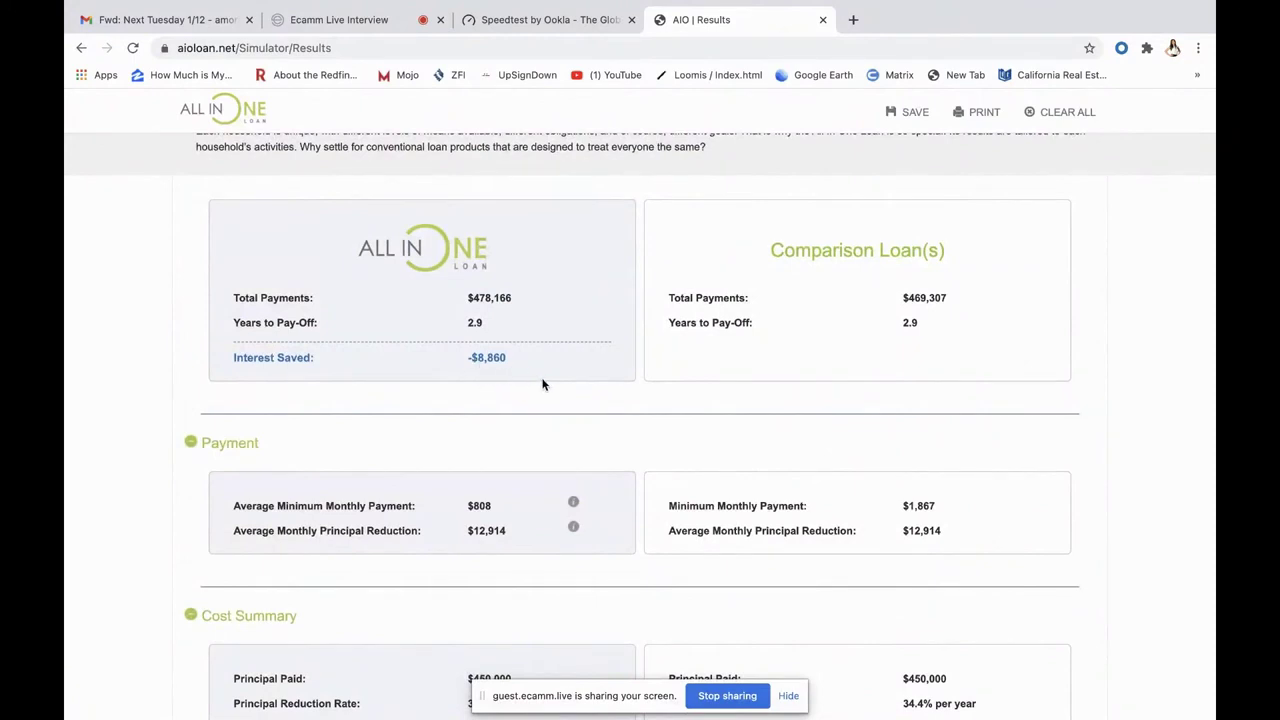
Step: Set the interest rate environment to Stable Rates at Current Level
scroll(543, 385, down, 7)
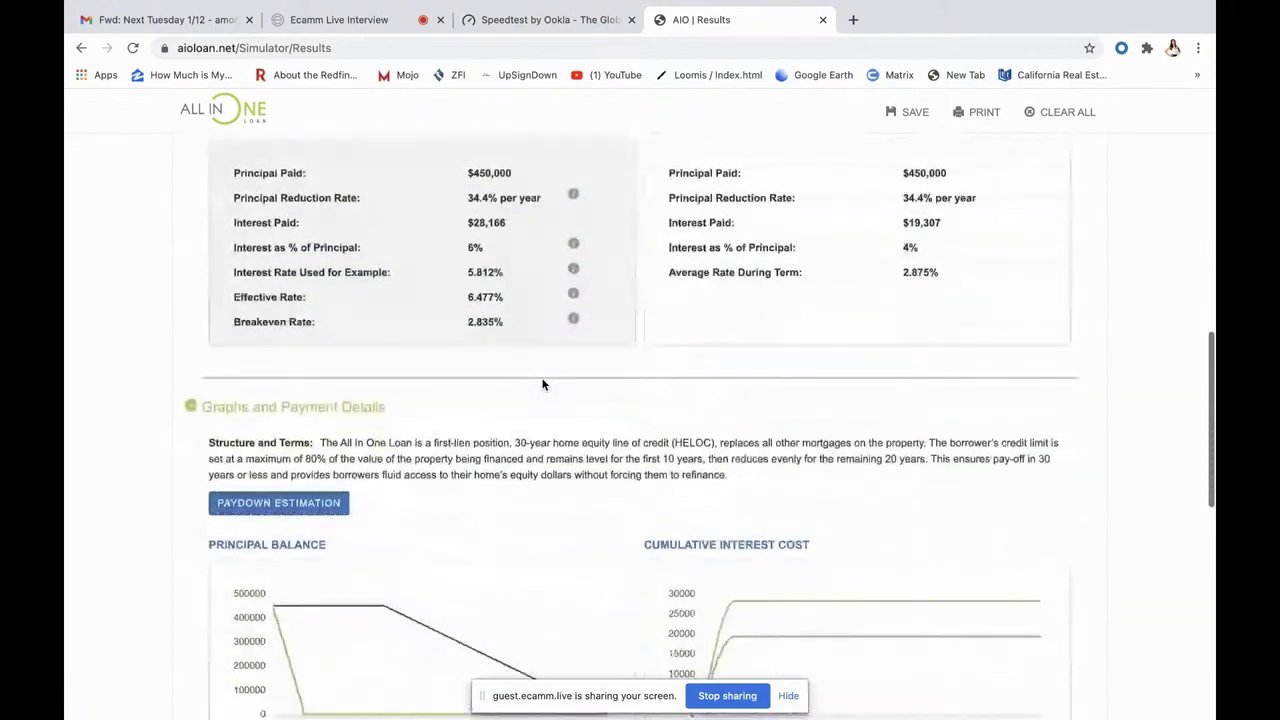
scroll(543, 385, down, 5)
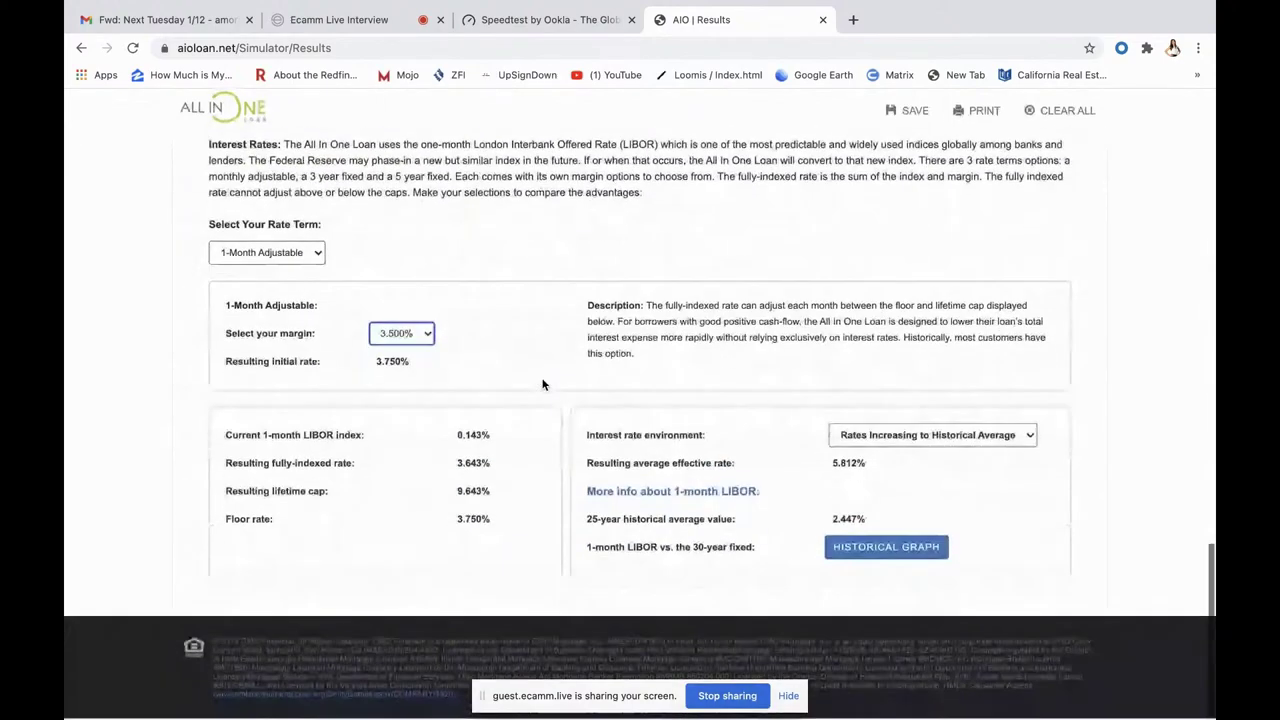
click(889, 441)
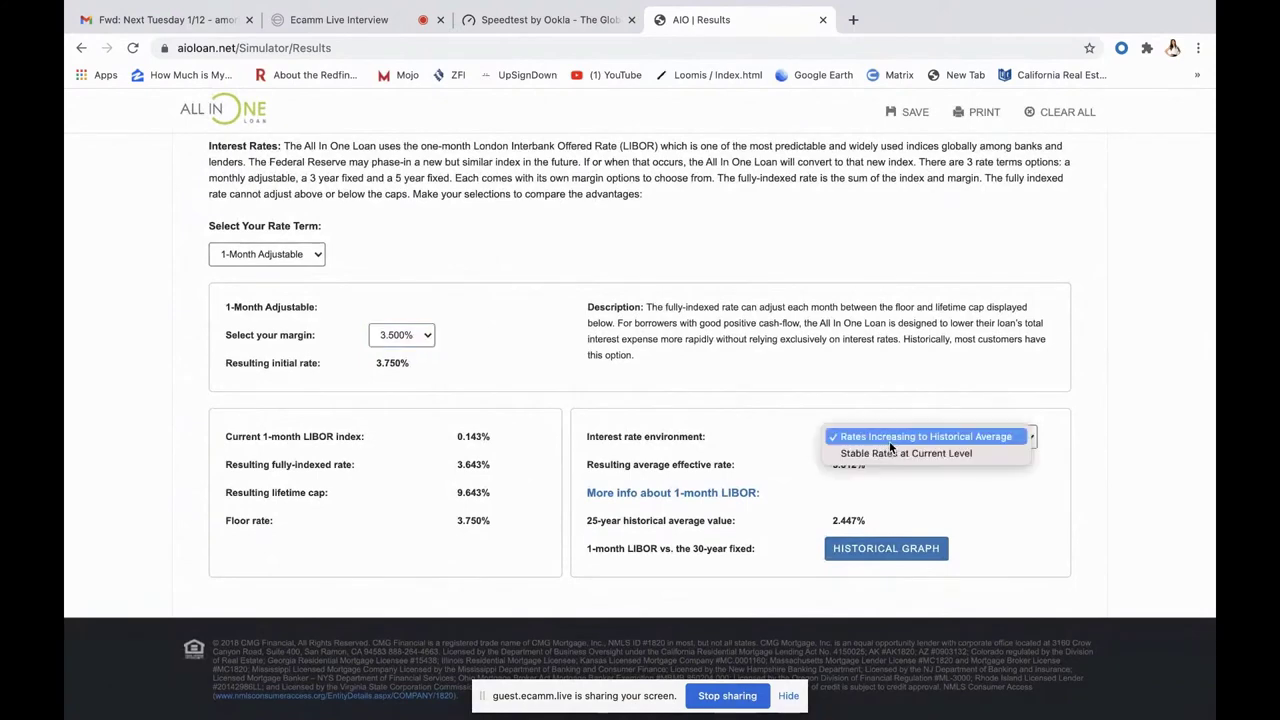
click(892, 455)
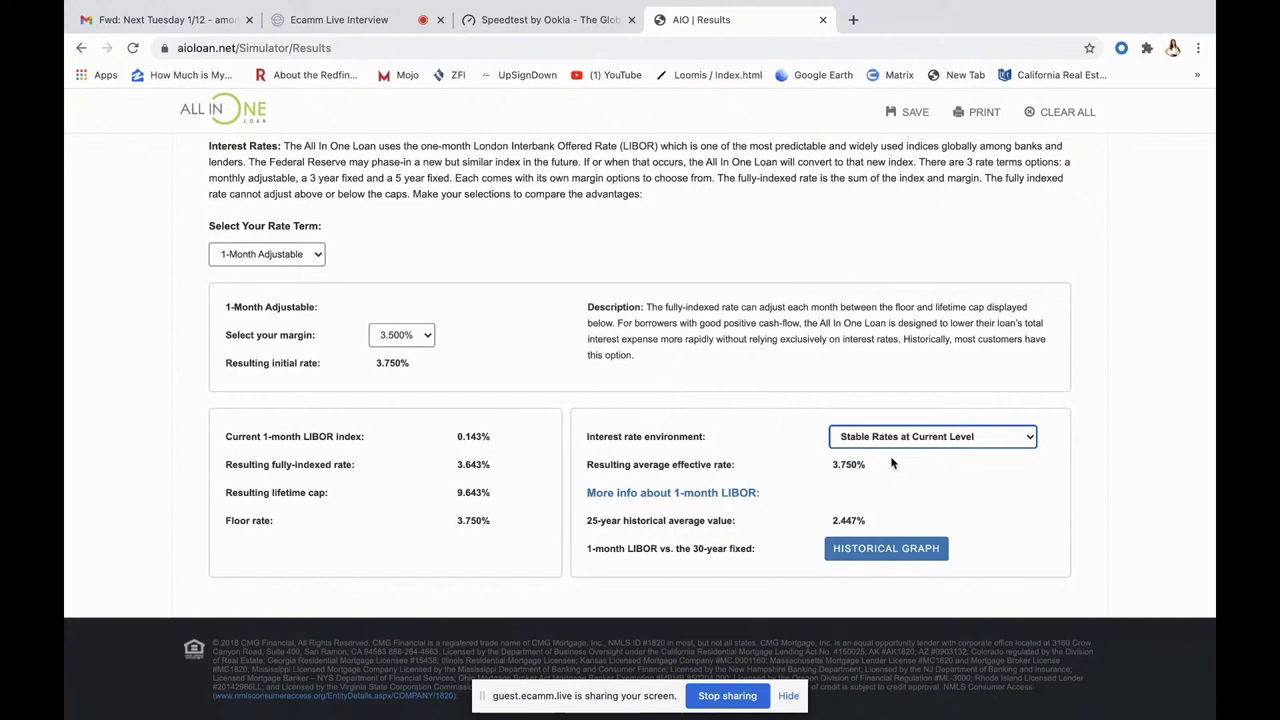
Step: Switch the interest rate environment to Rates Increasing to Historical Average and back to Stable Rates at Current Level
click(968, 439)
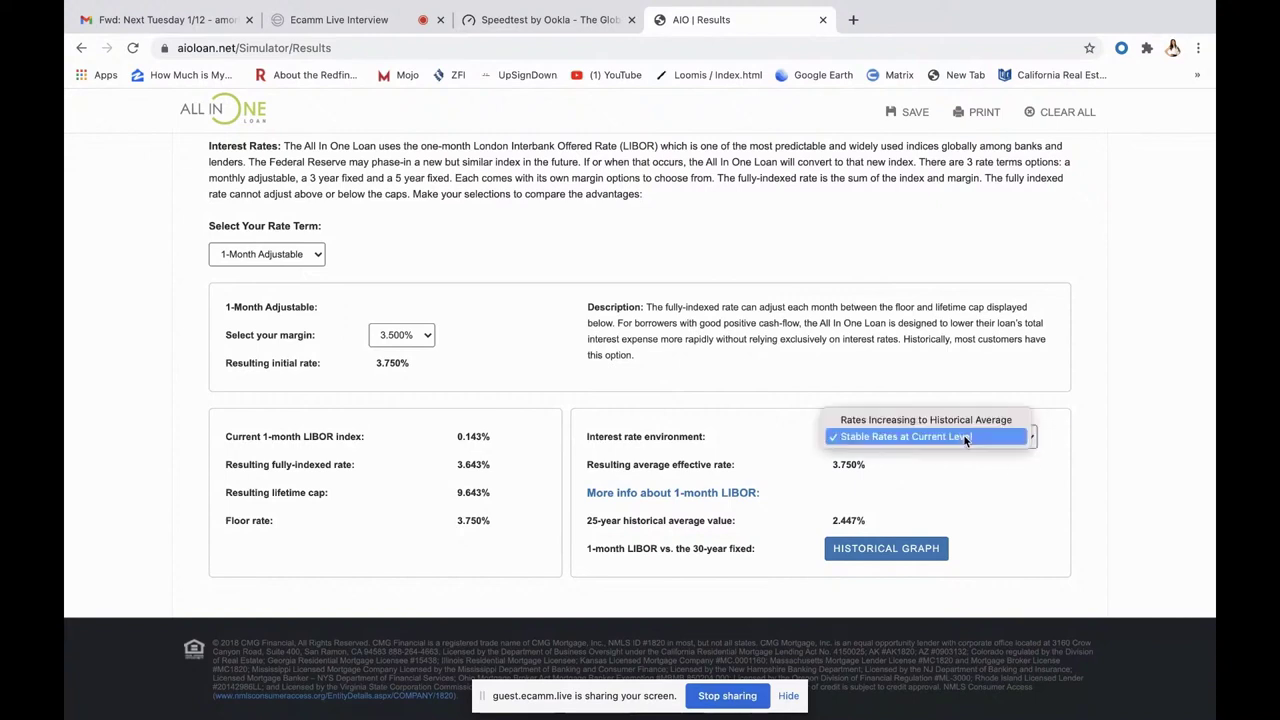
click(957, 419)
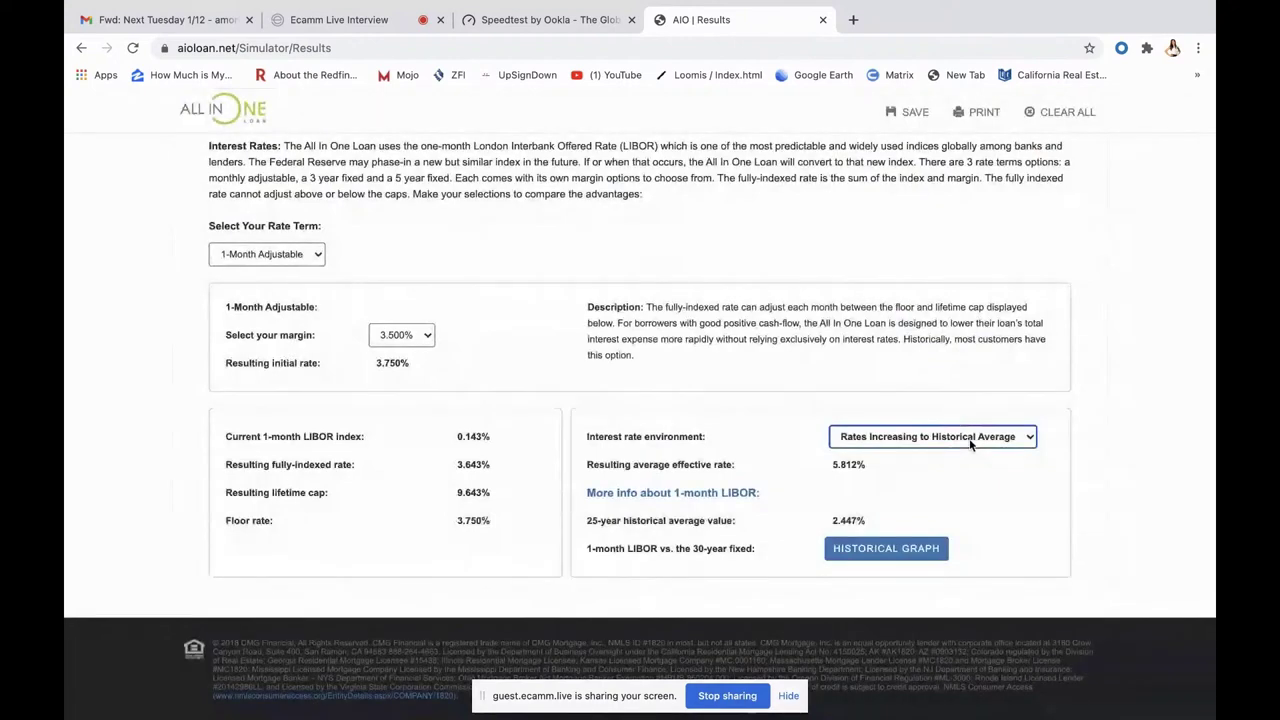
click(969, 443)
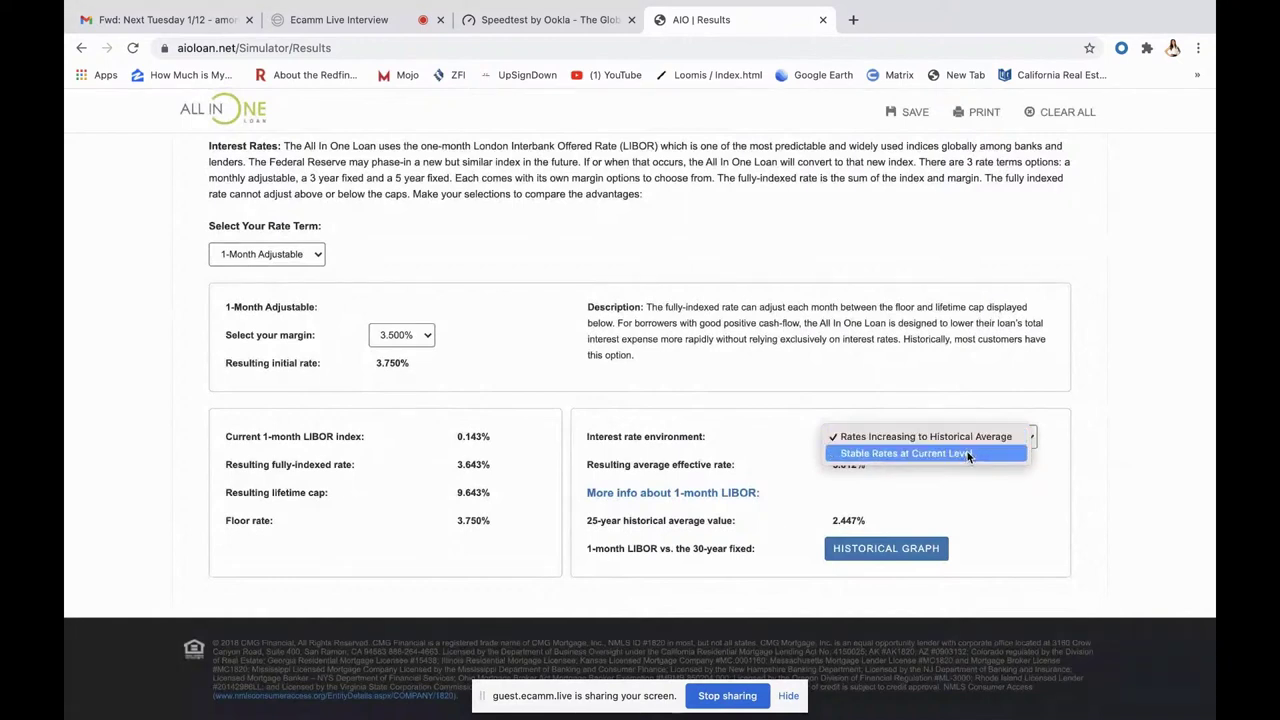
click(967, 453)
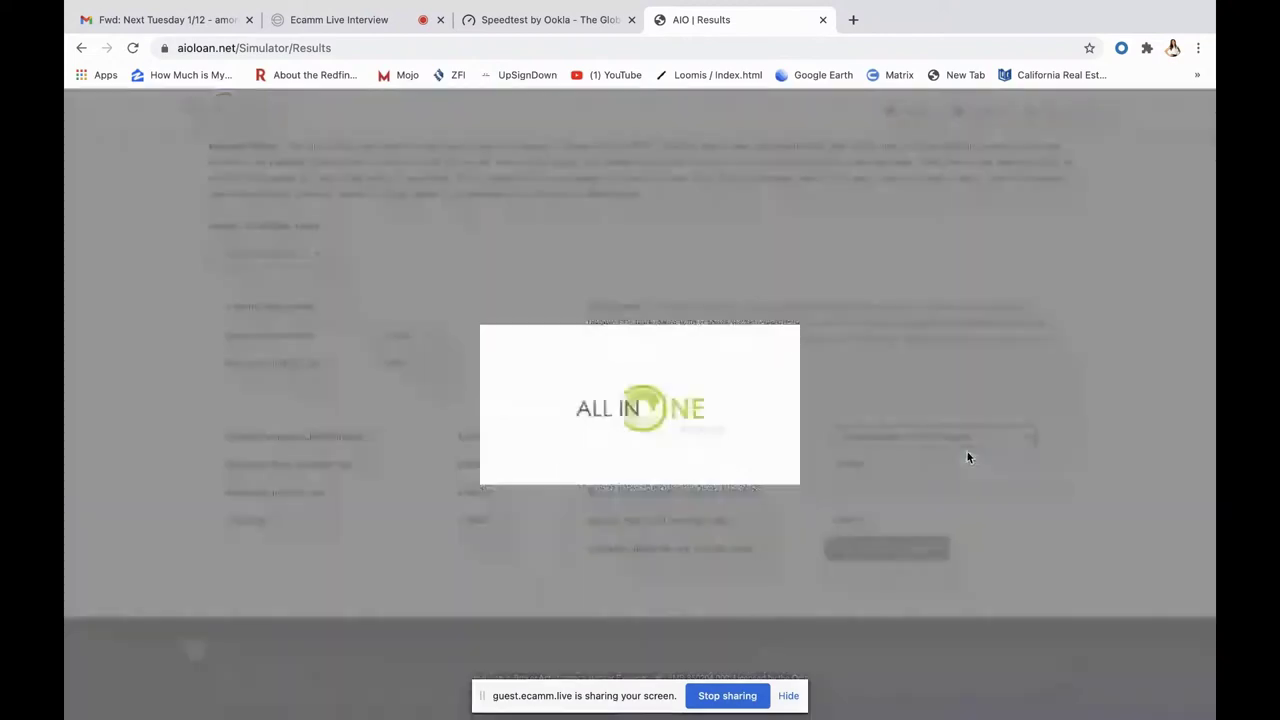
Step: Compare total payments, pay-off years and interest saved for both loans under stable rates, along with their Payment and Cost Summary figures
scroll(957, 351, up, 15)
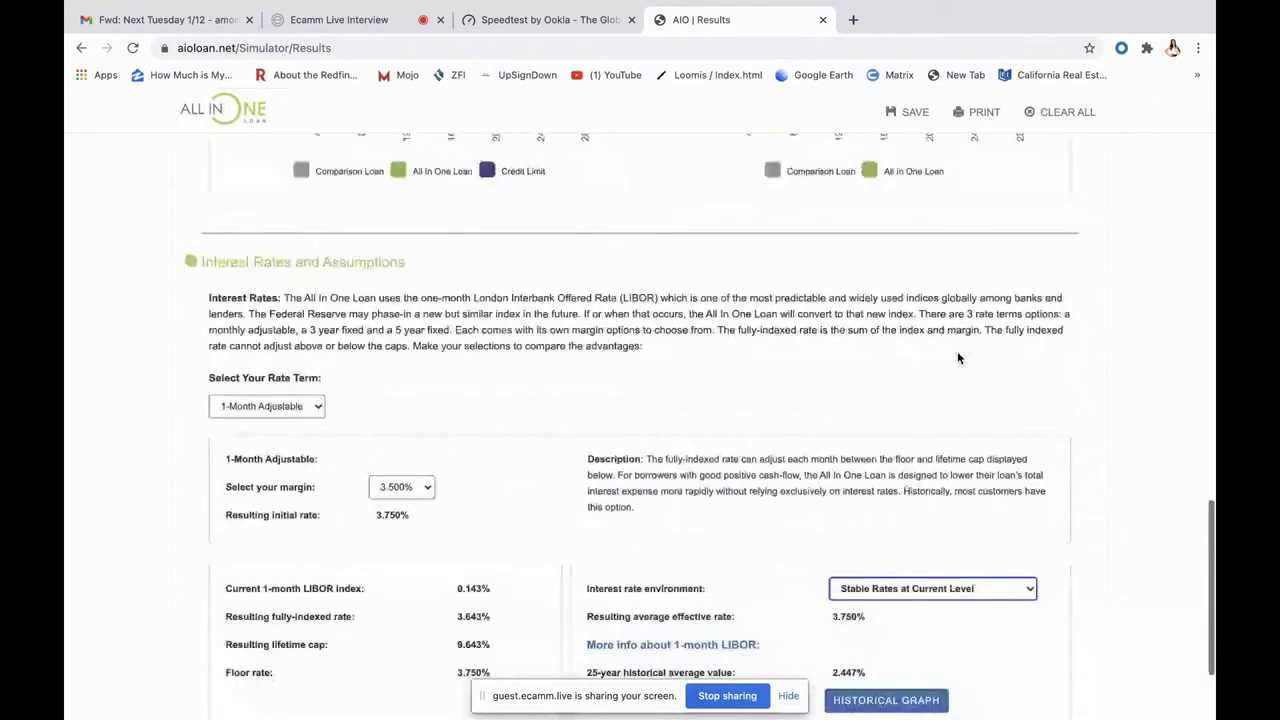
scroll(957, 358, up, 2)
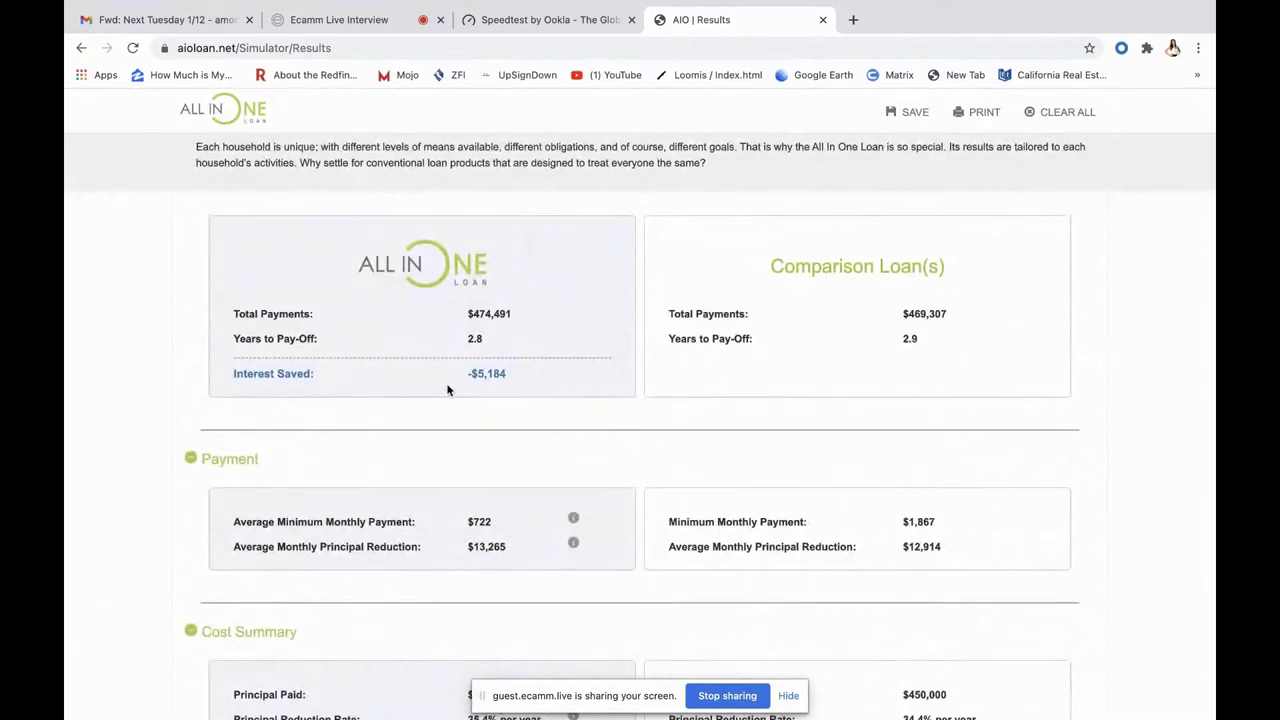
scroll(451, 358, up, 1)
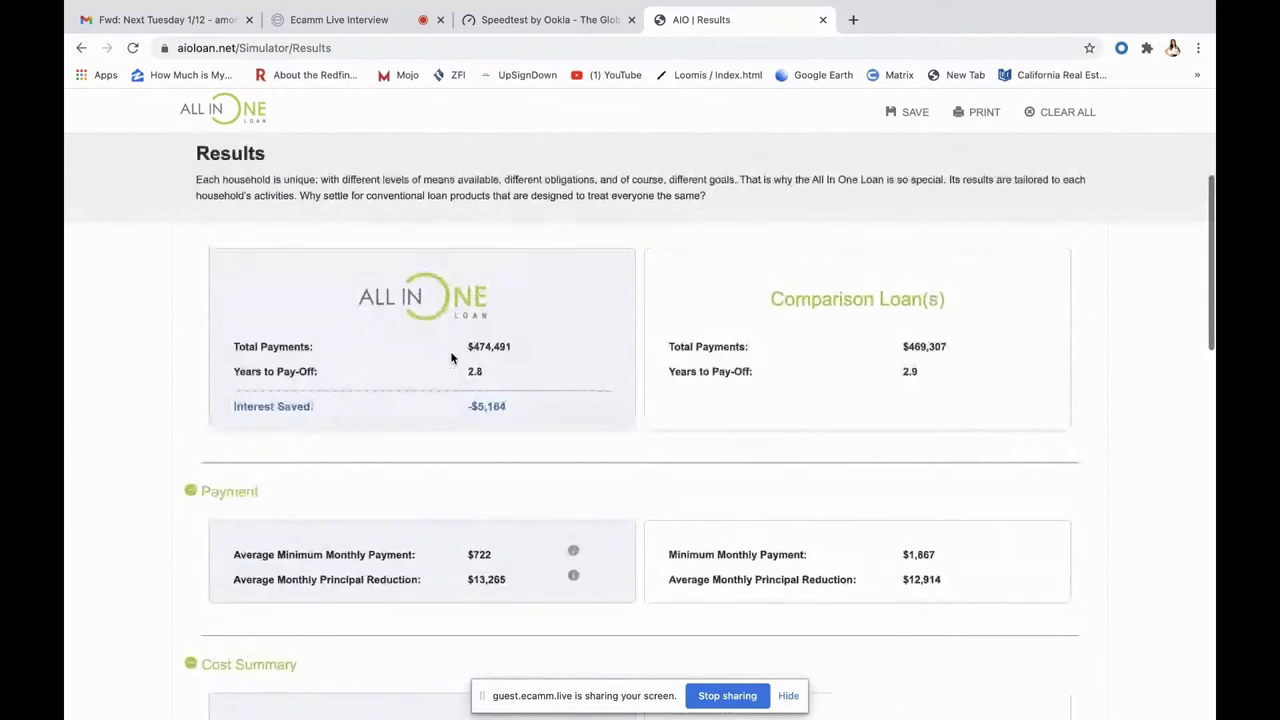
scroll(451, 358, down, 2)
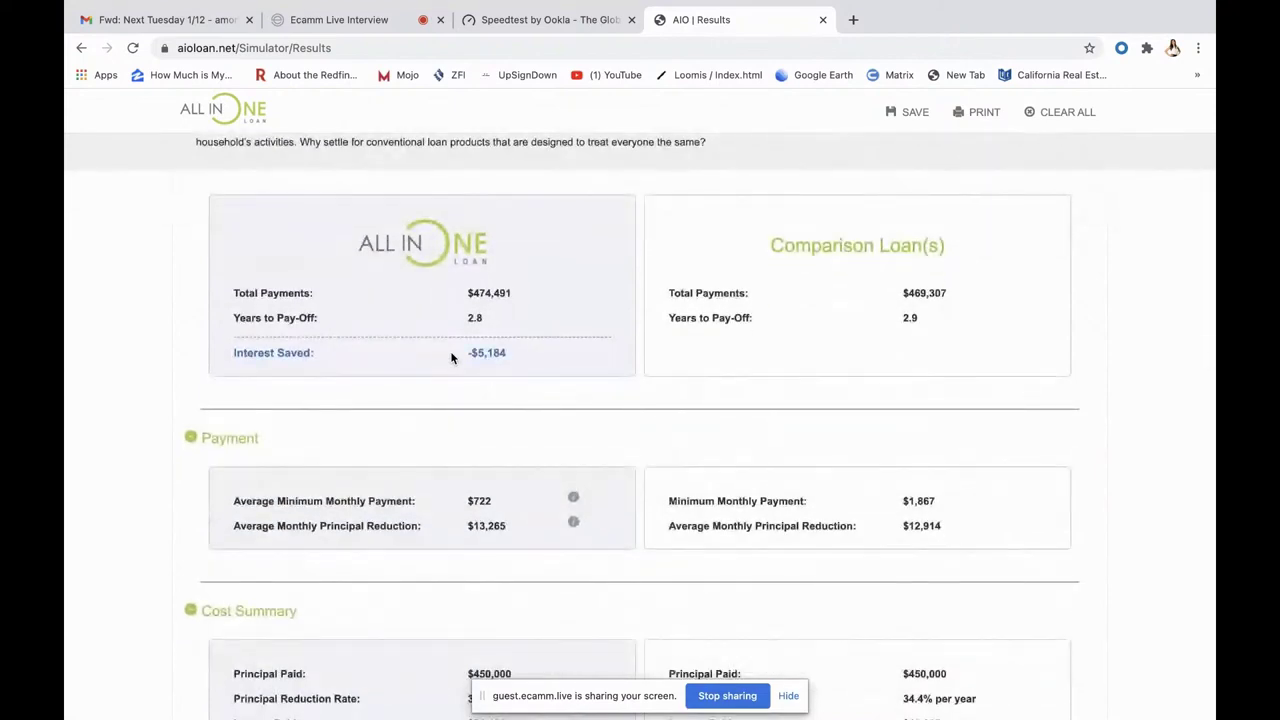
scroll(451, 358, up, 1)
scroll(451, 358, down, 1)
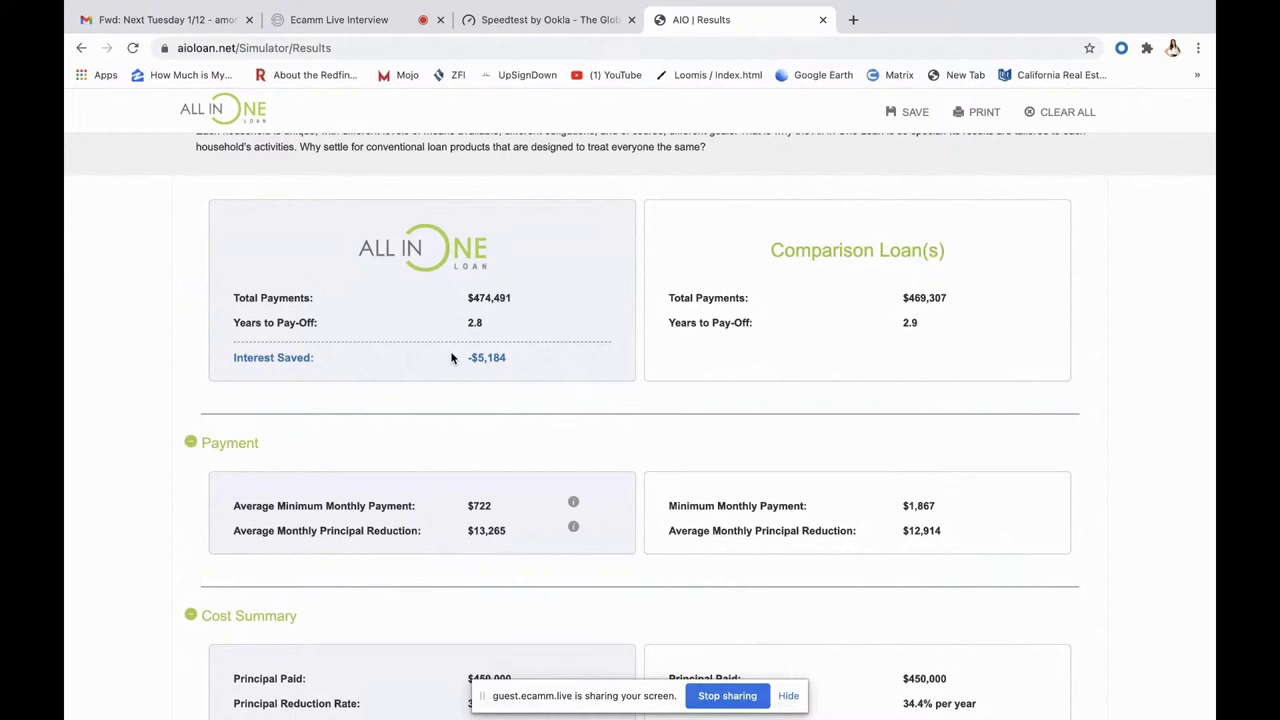
scroll(451, 358, up, 1)
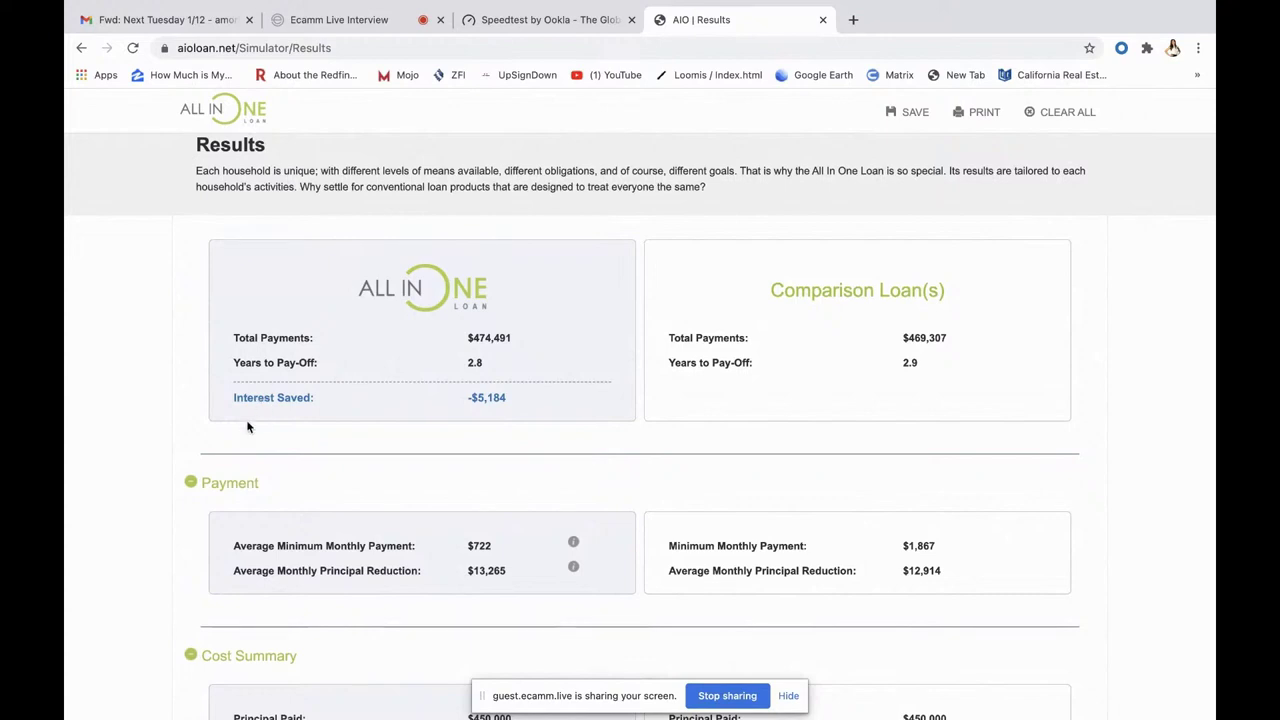
scroll(248, 427, down, 2)
scroll(248, 427, down, 2)
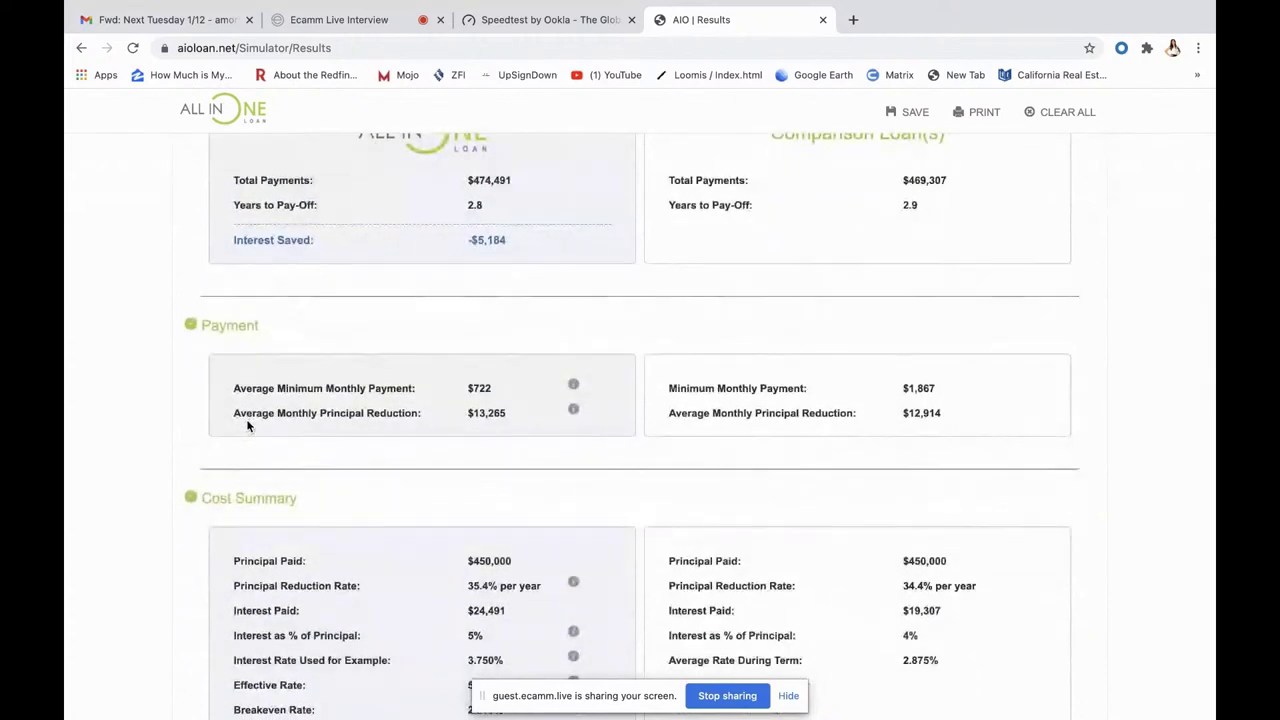
scroll(151, 388, down, 2)
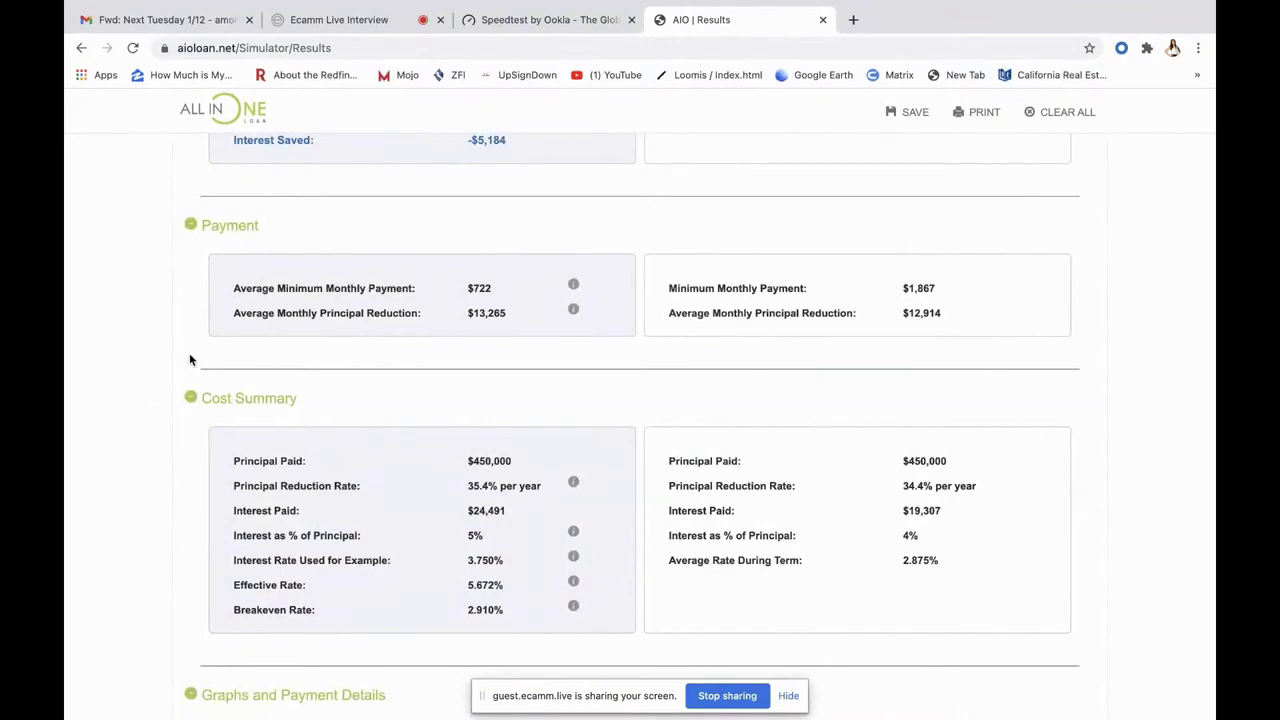
scroll(189, 356, up, 2)
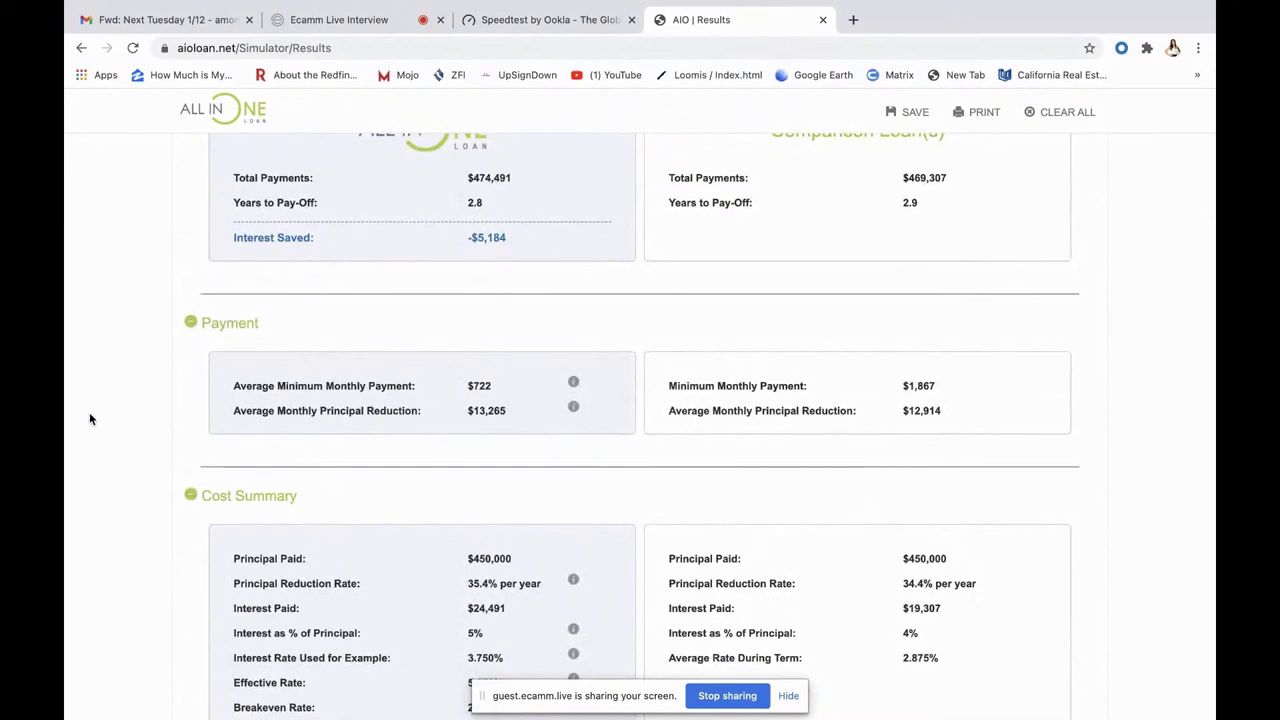
scroll(105, 421, up, 1)
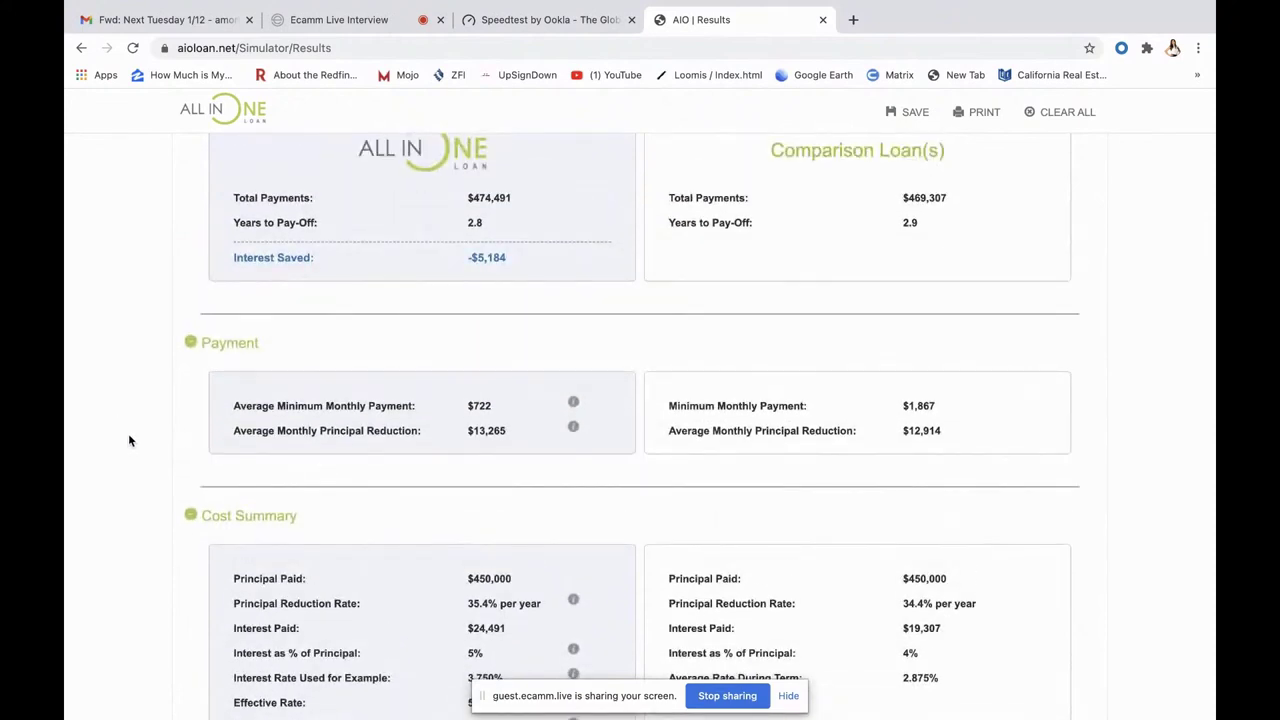
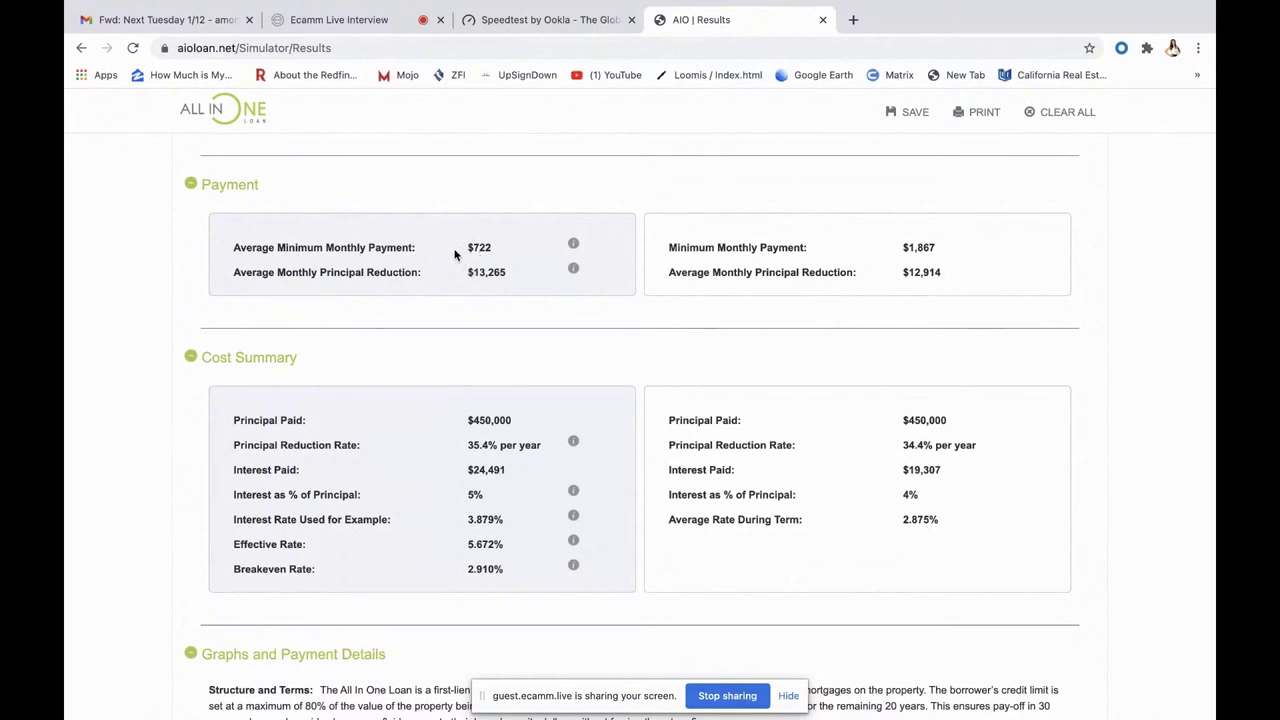
Step: Examine the minimum monthly payments, principal reduction, interest paid and rates in the Cost Summary against the interest saved
scroll(456, 256, up, 3)
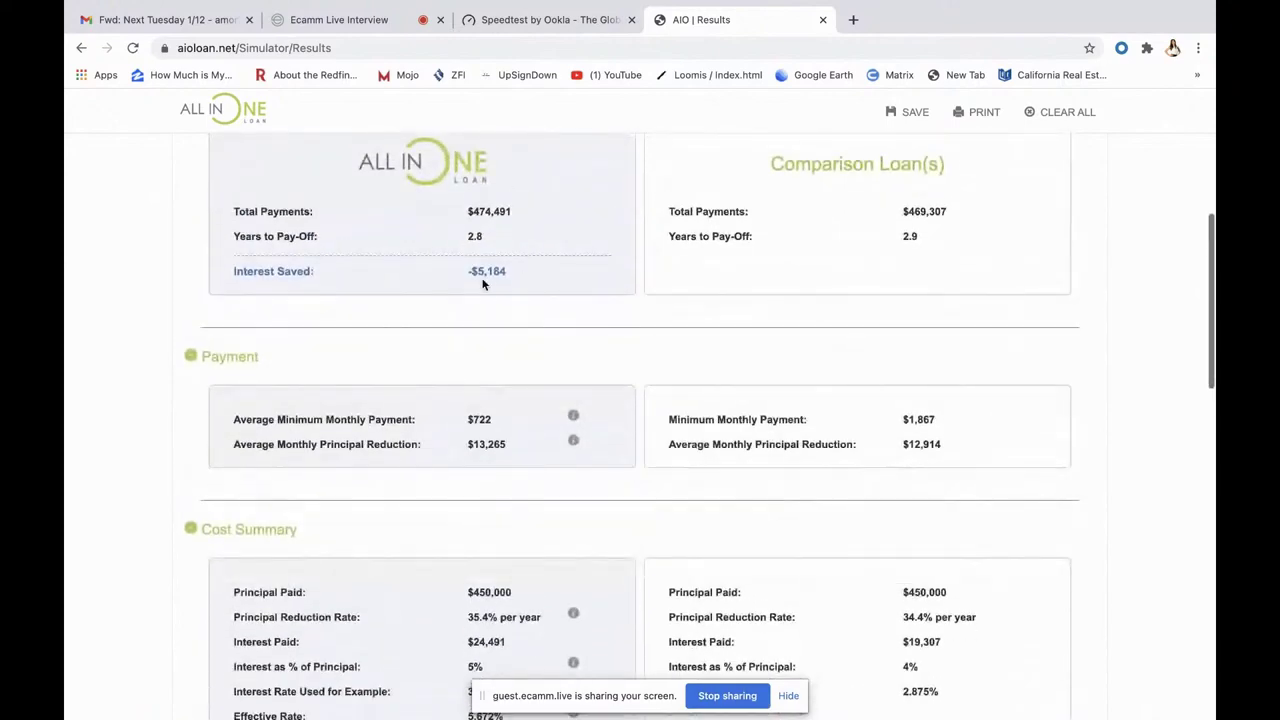
scroll(425, 409, down, 3)
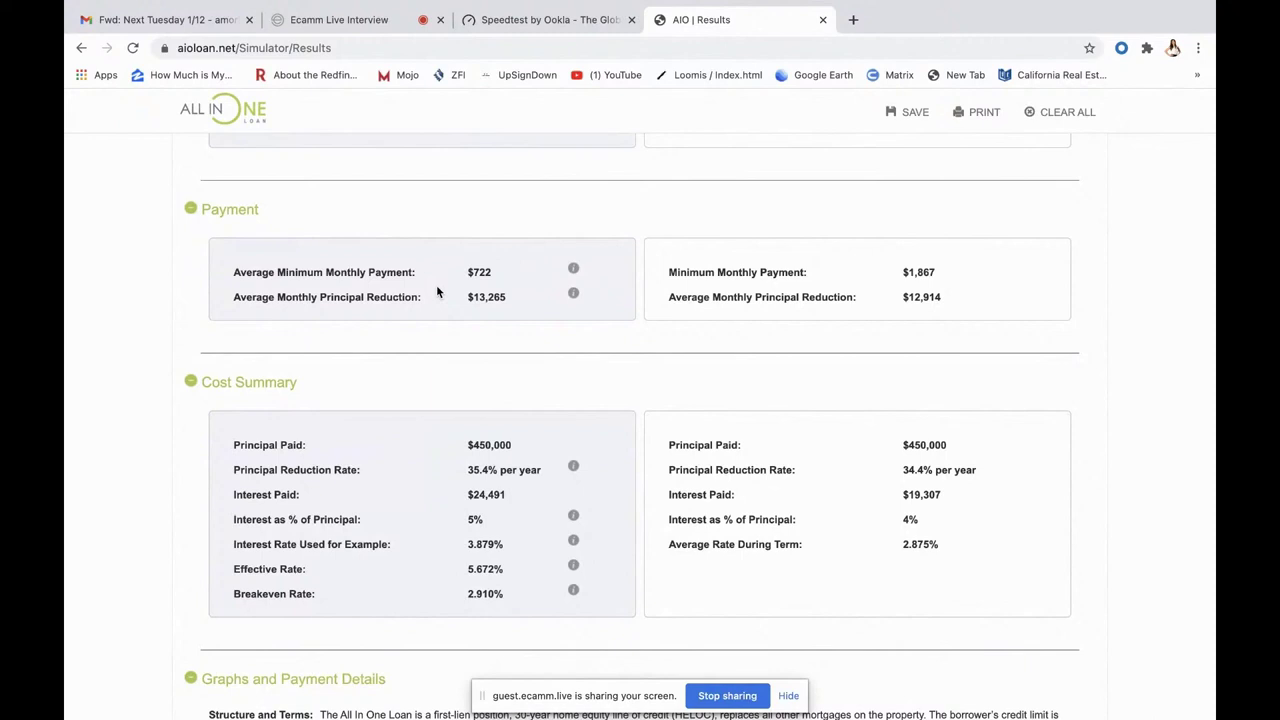
scroll(437, 289, down, 1)
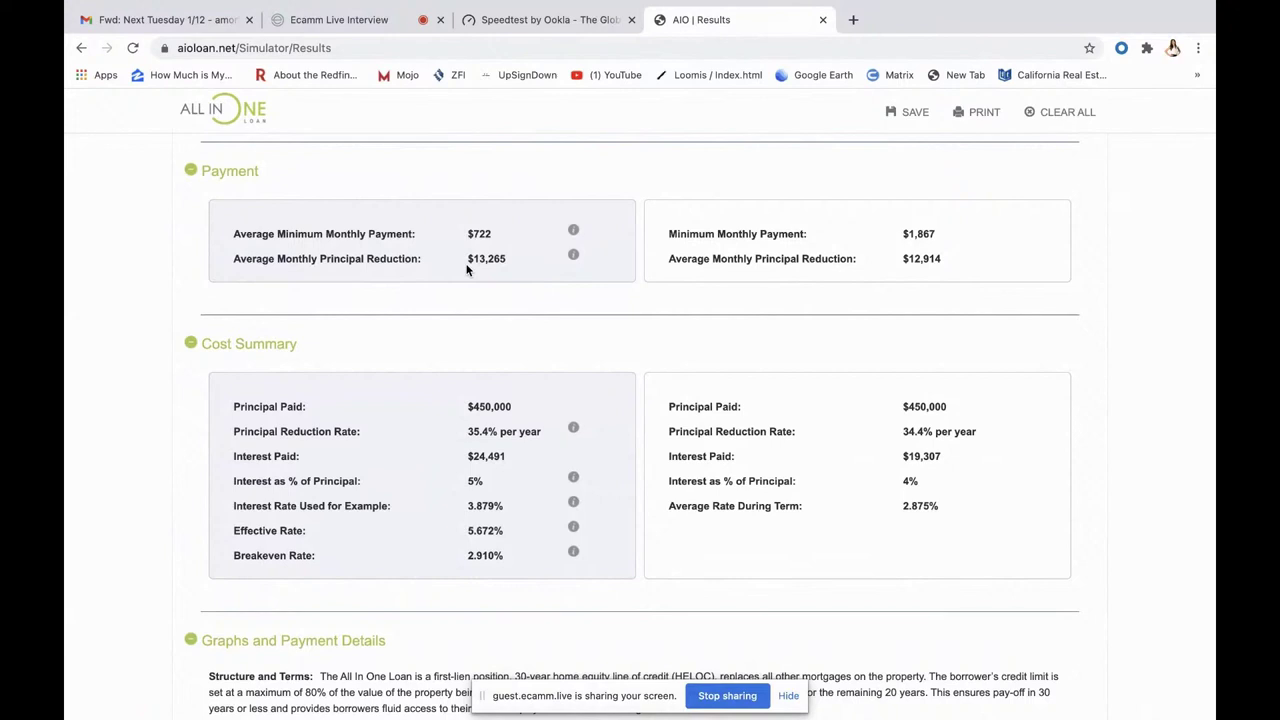
scroll(466, 268, down, 2)
scroll(175, 297, down, 1)
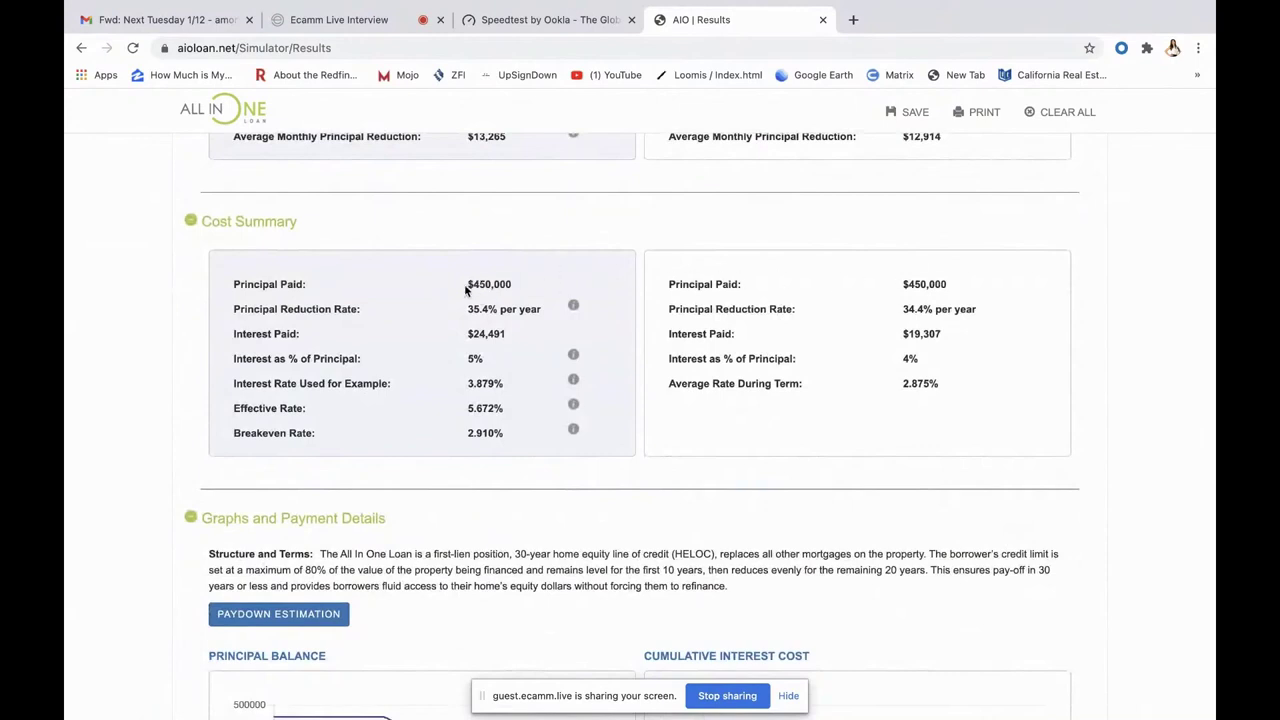
scroll(372, 320, down, 1)
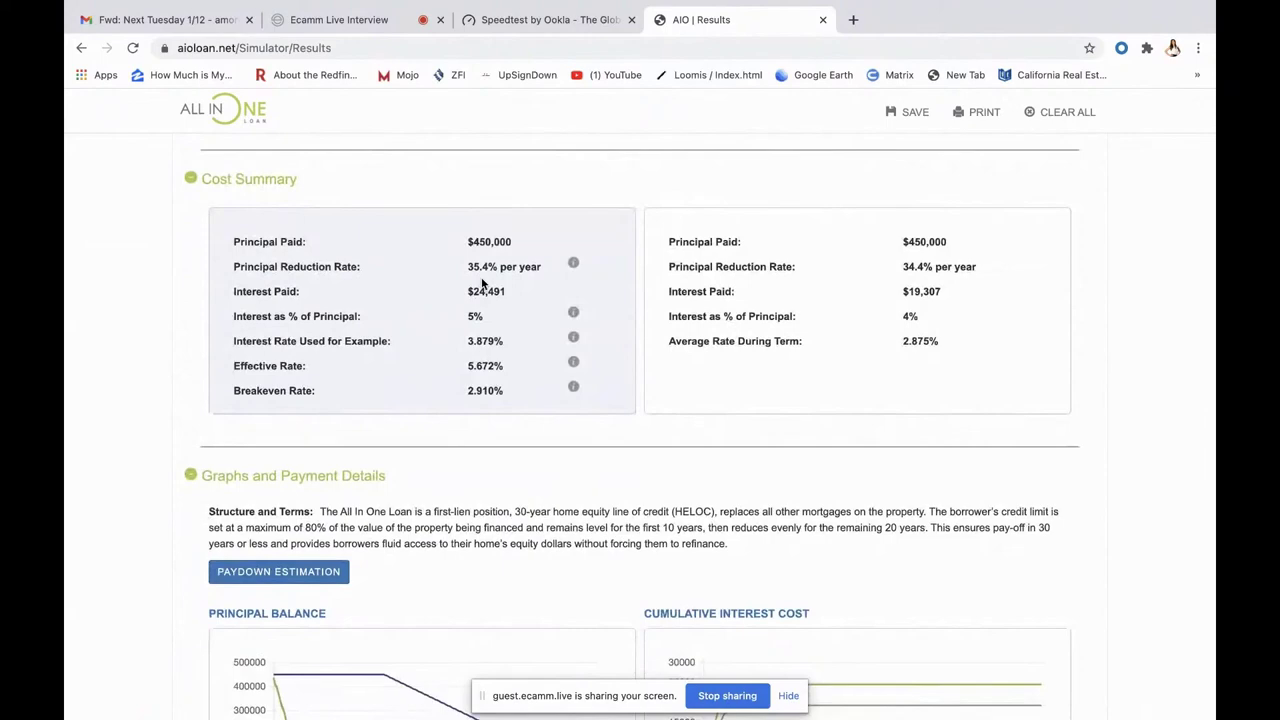
scroll(482, 283, up, 2)
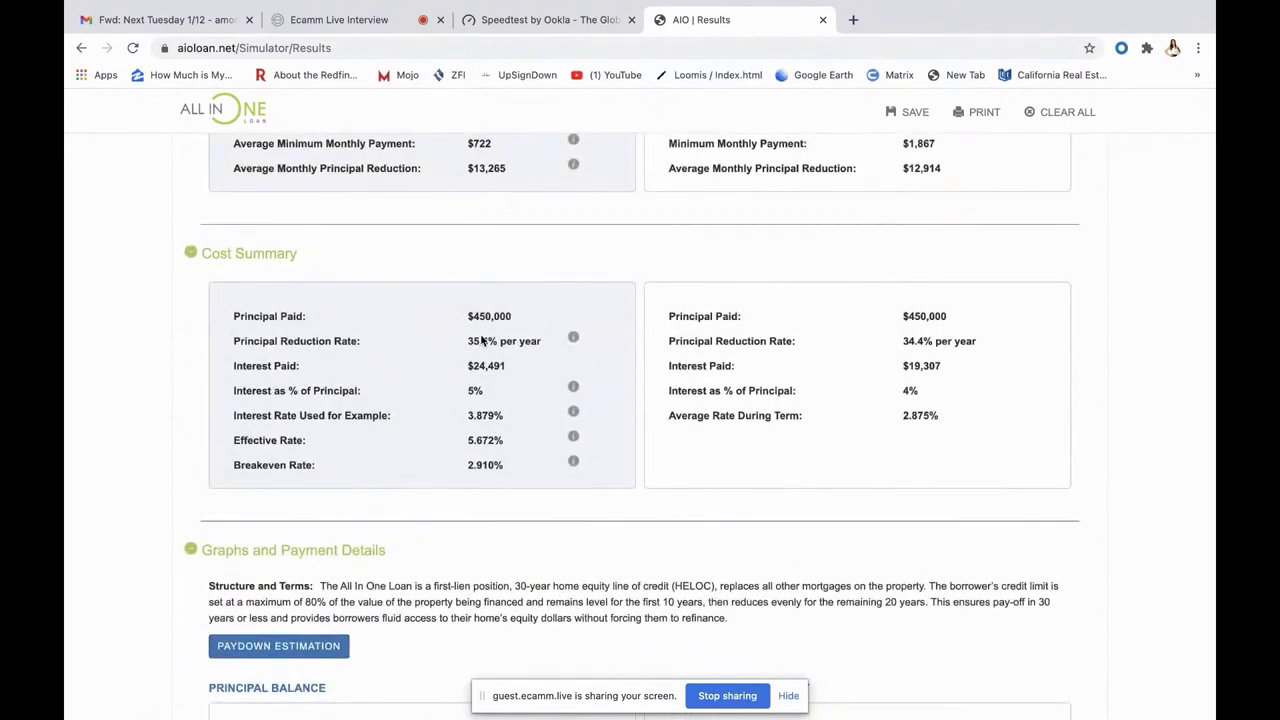
scroll(482, 341, down, 1)
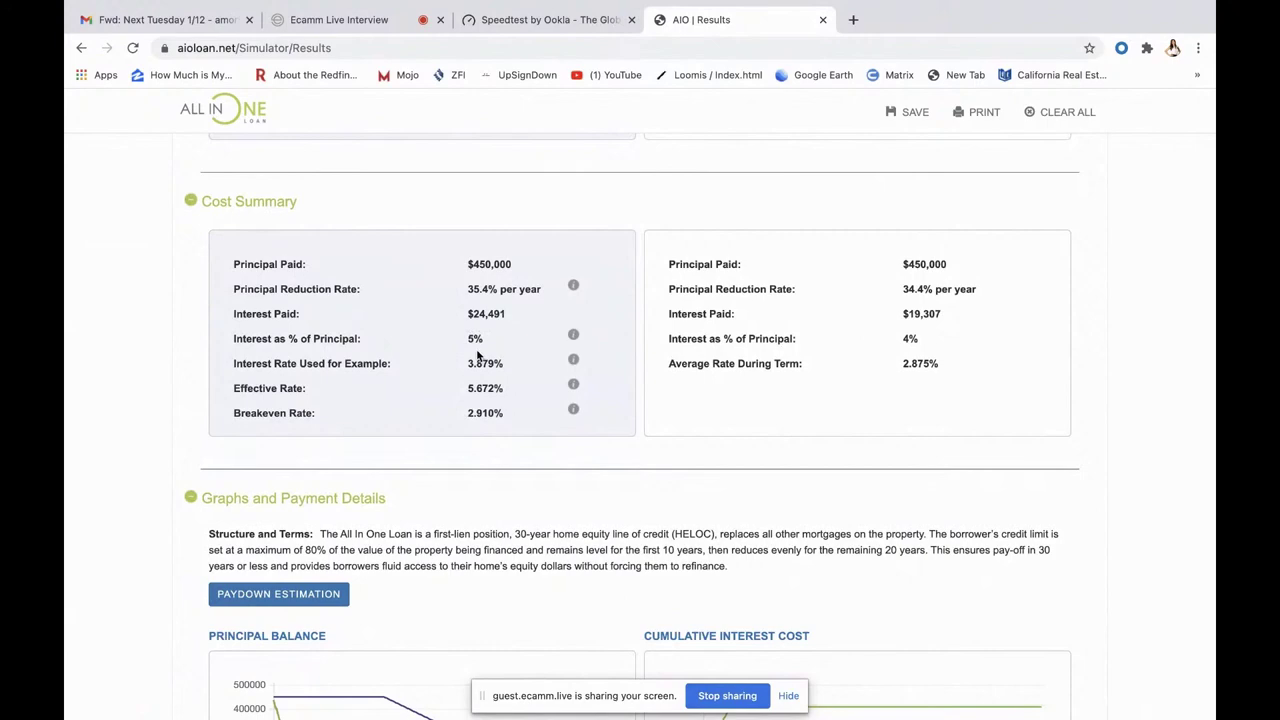
scroll(478, 355, up, 5)
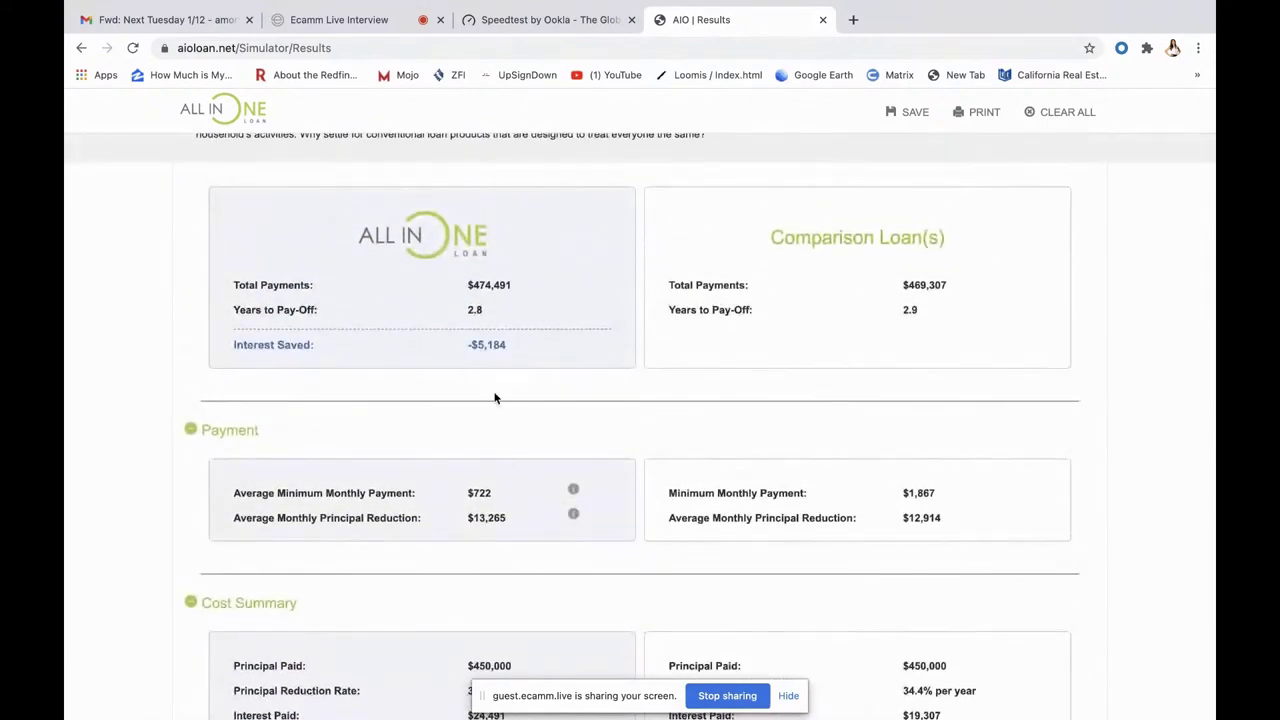
scroll(494, 397, down, 5)
scroll(494, 397, down, 1)
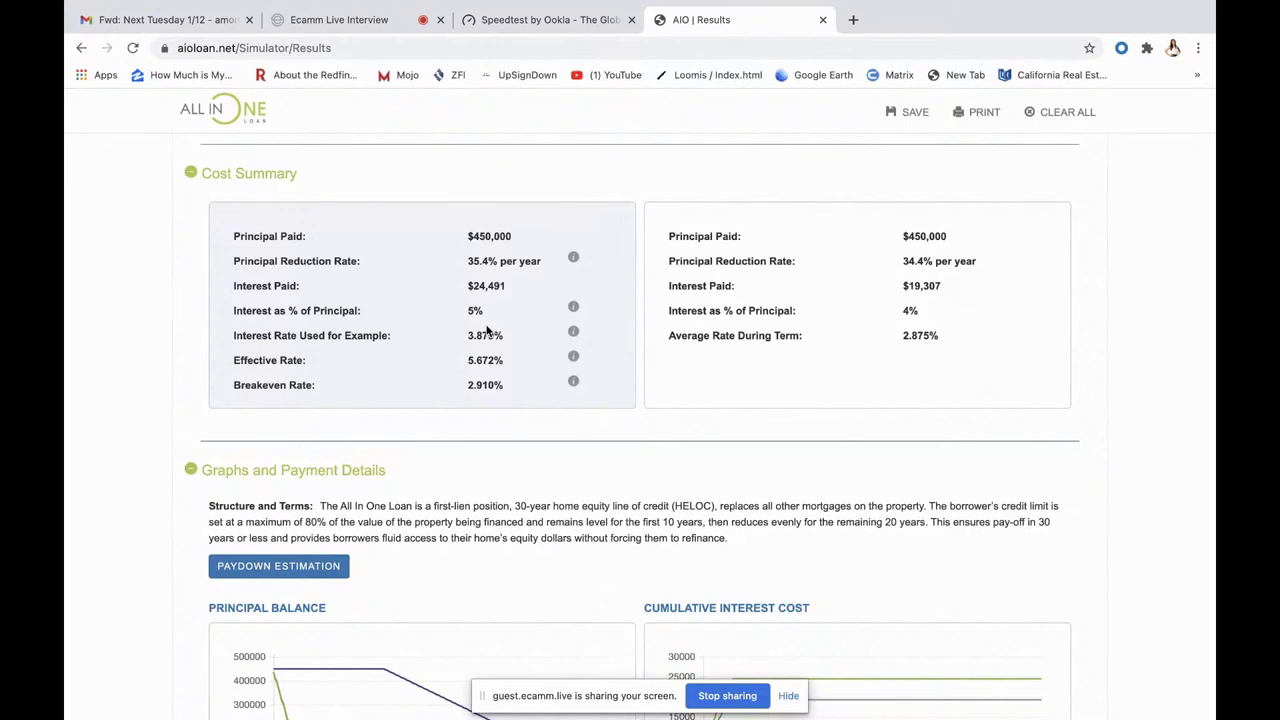
scroll(488, 333, down, 1)
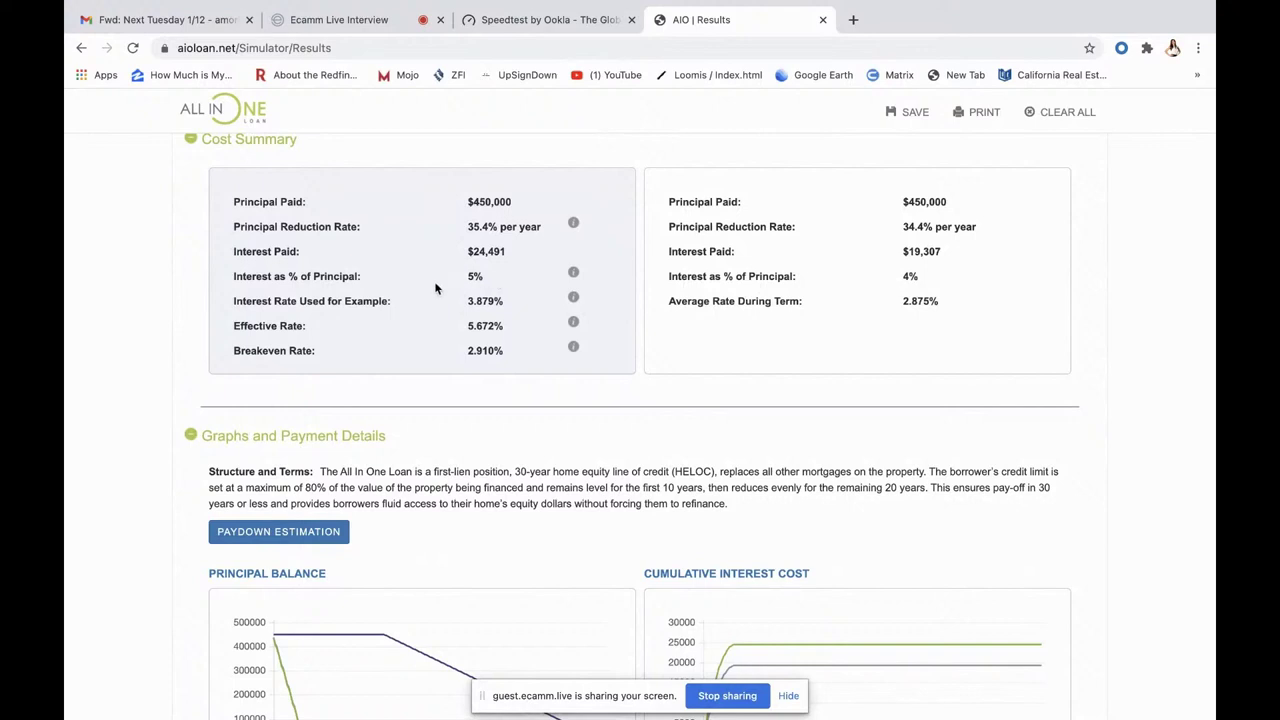
Step: Examine the effective and breakeven rates in the Cost Summary, along with the Principal Balance and Cumulative Interest Cost graphs
scroll(460, 318, down, 1)
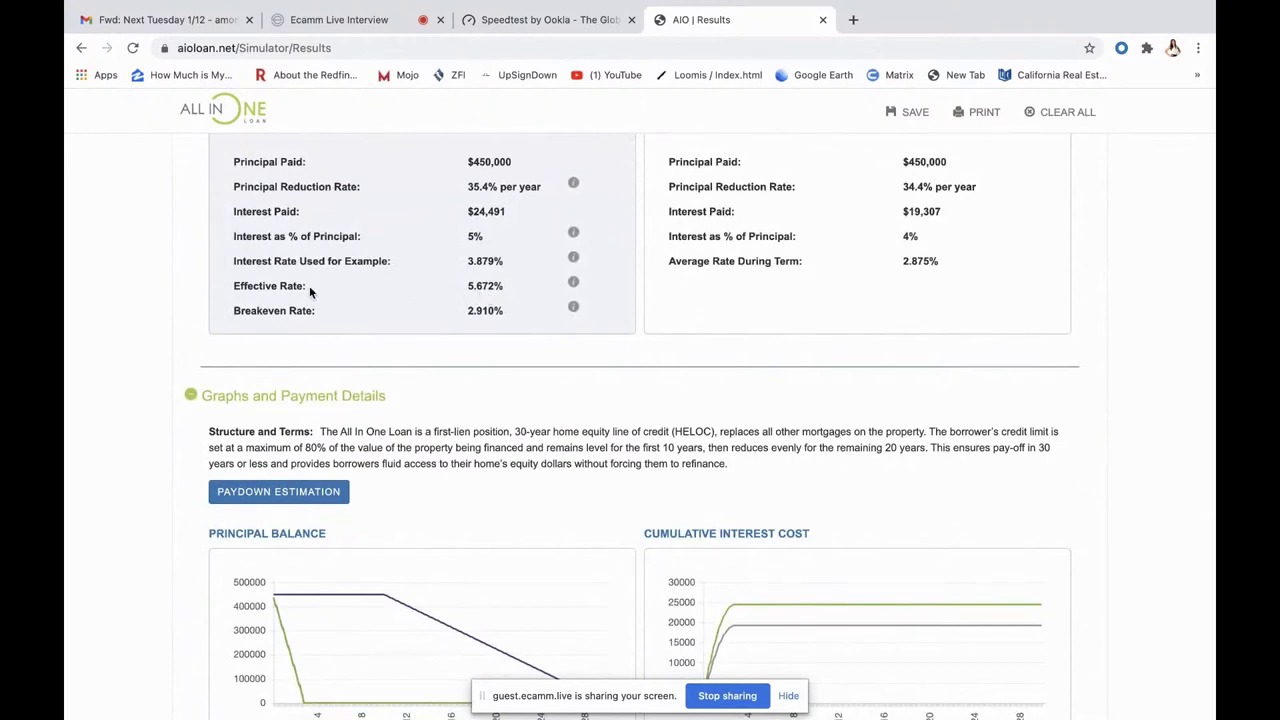
scroll(269, 290, down, 1)
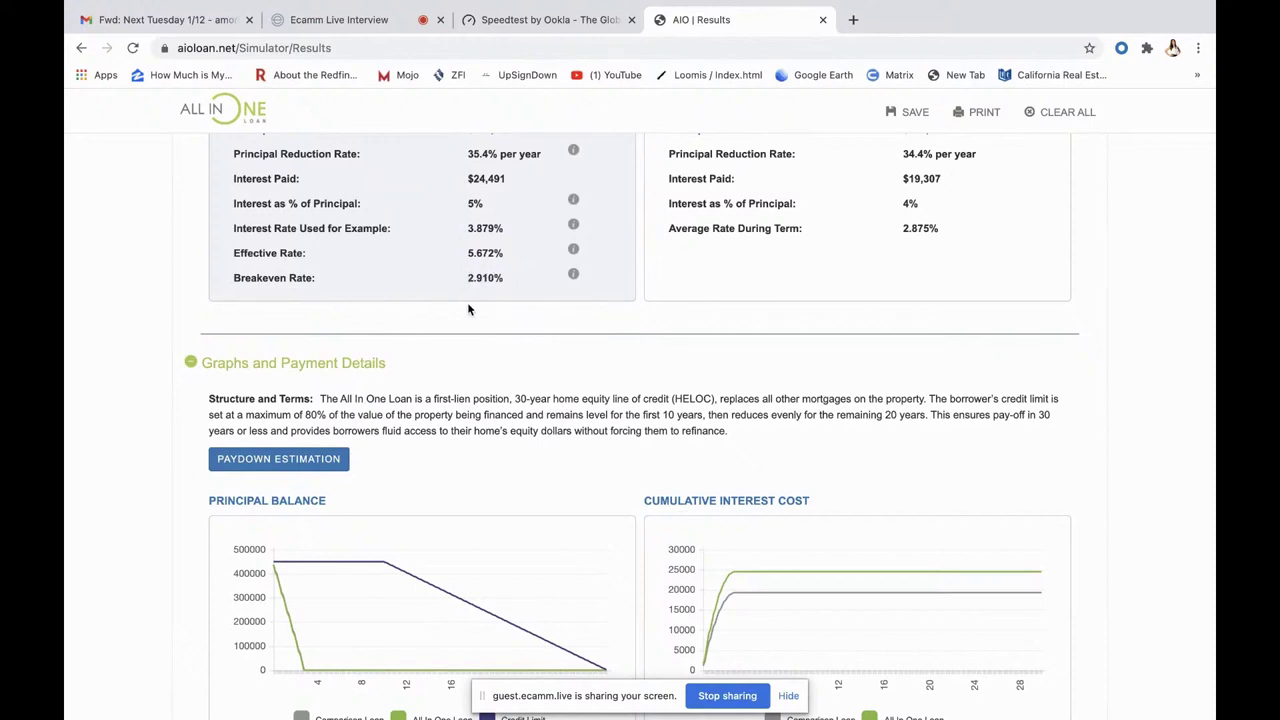
scroll(467, 310, down, 1)
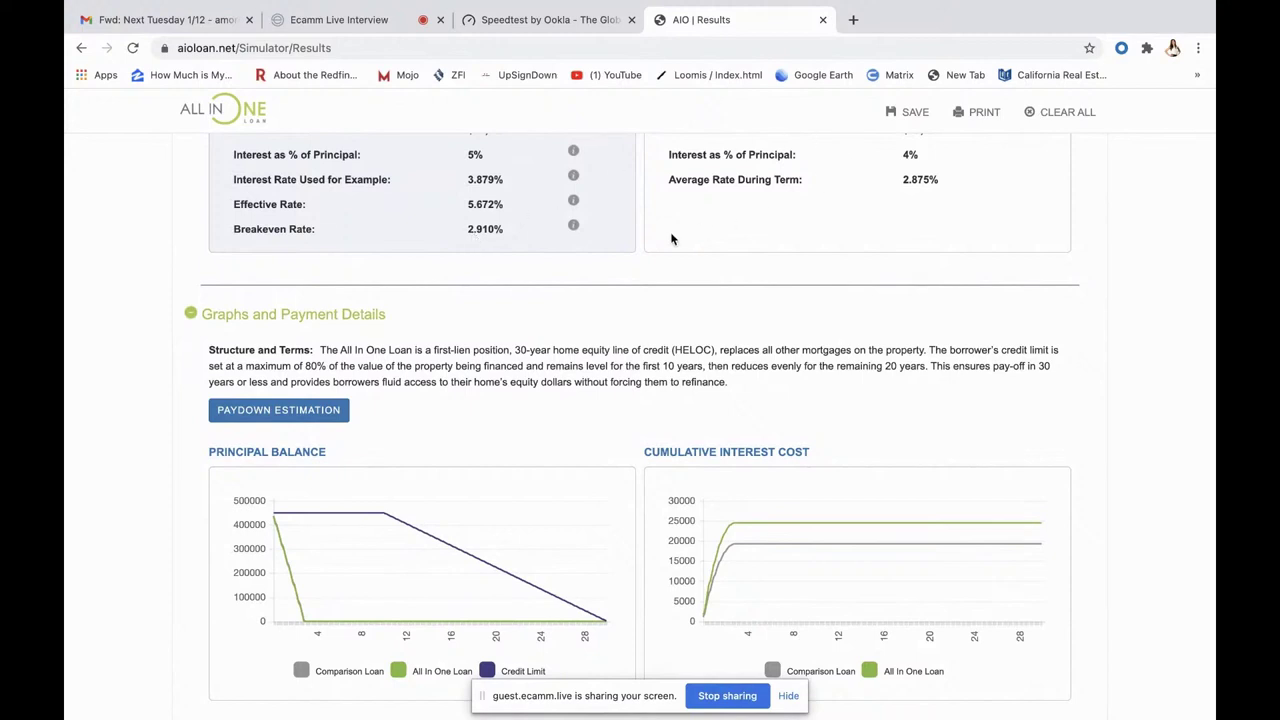
scroll(448, 292, down, 2)
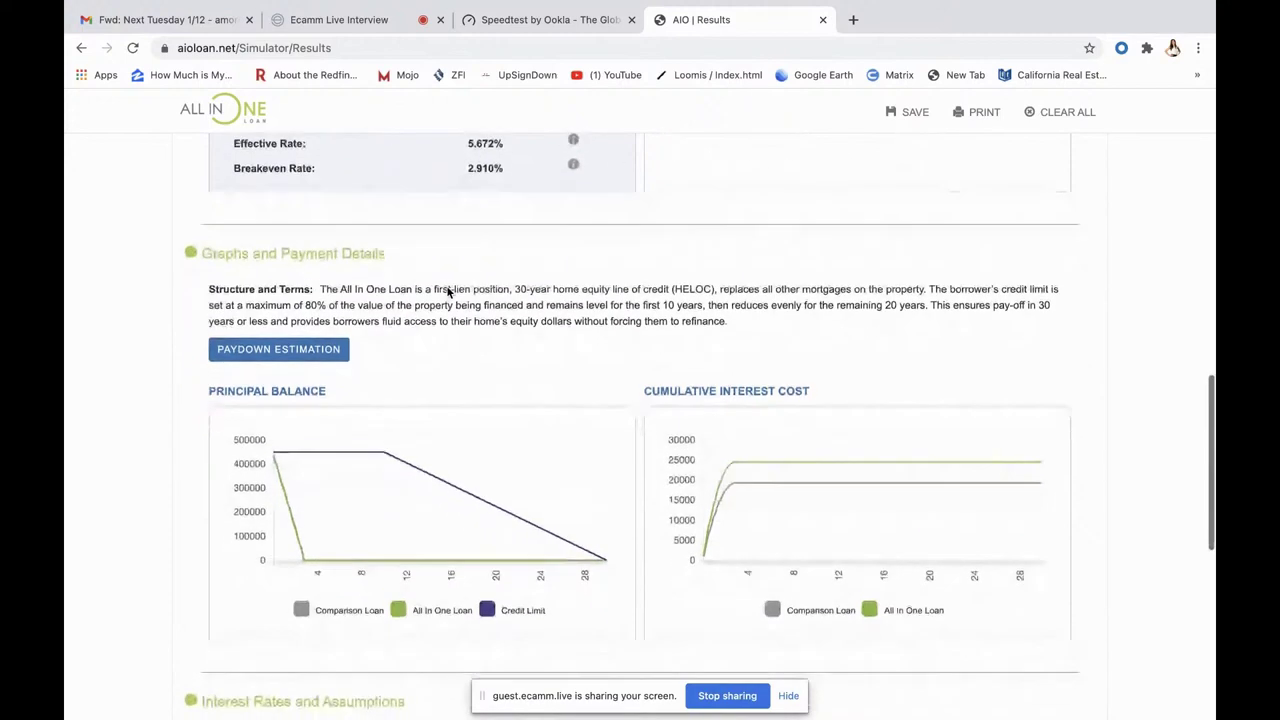
scroll(188, 297, down, 1)
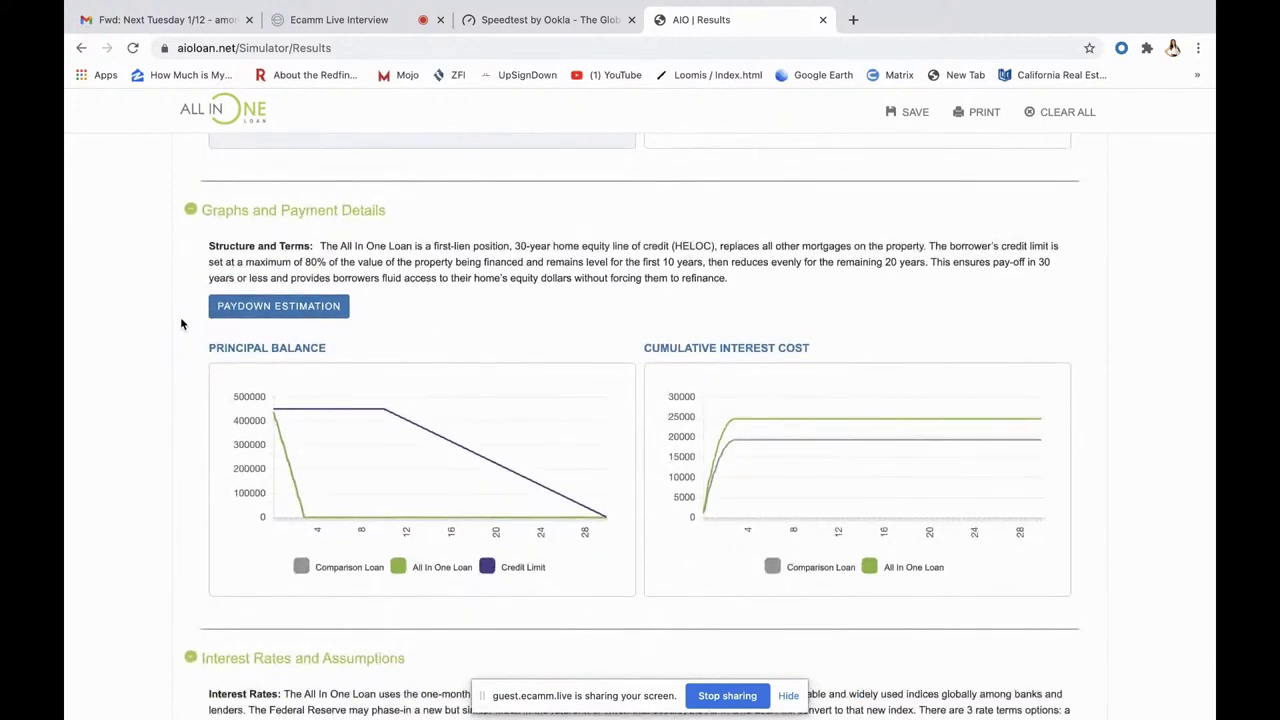
scroll(182, 322, down, 2)
mouse_move(283, 300)
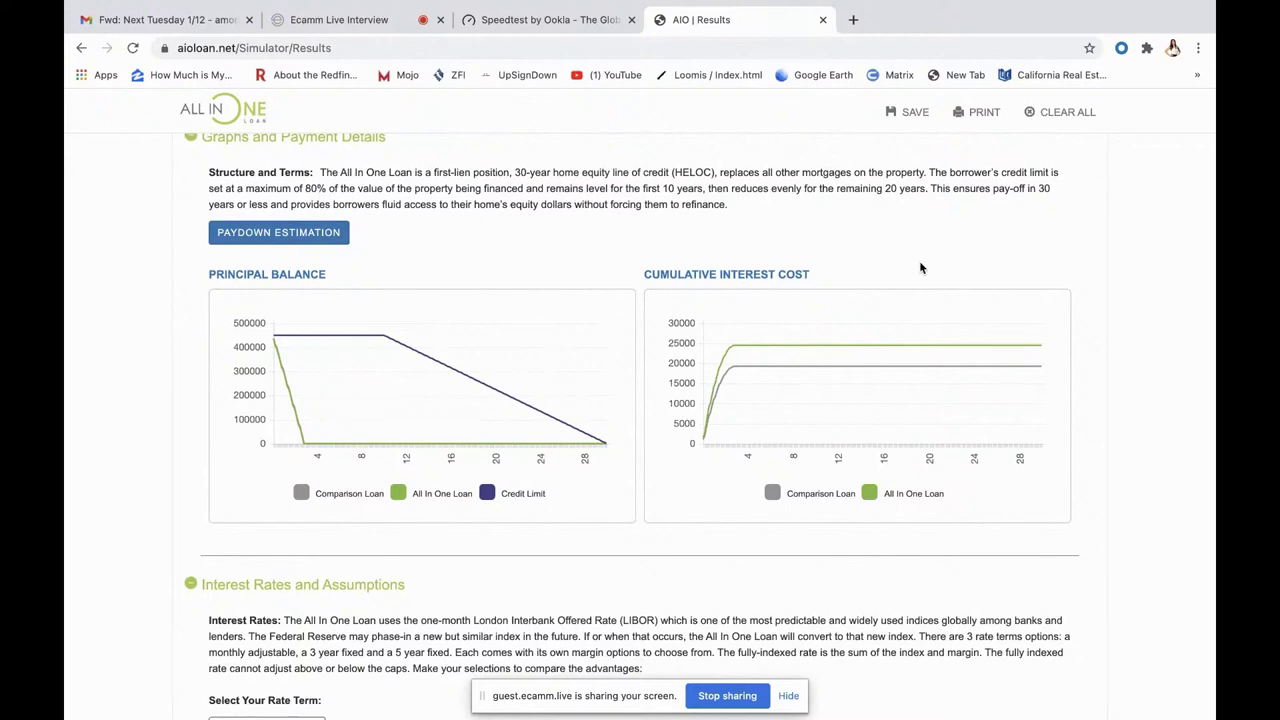
mouse_move(744, 388)
mouse_move(705, 467)
scroll(362, 512, down, 3)
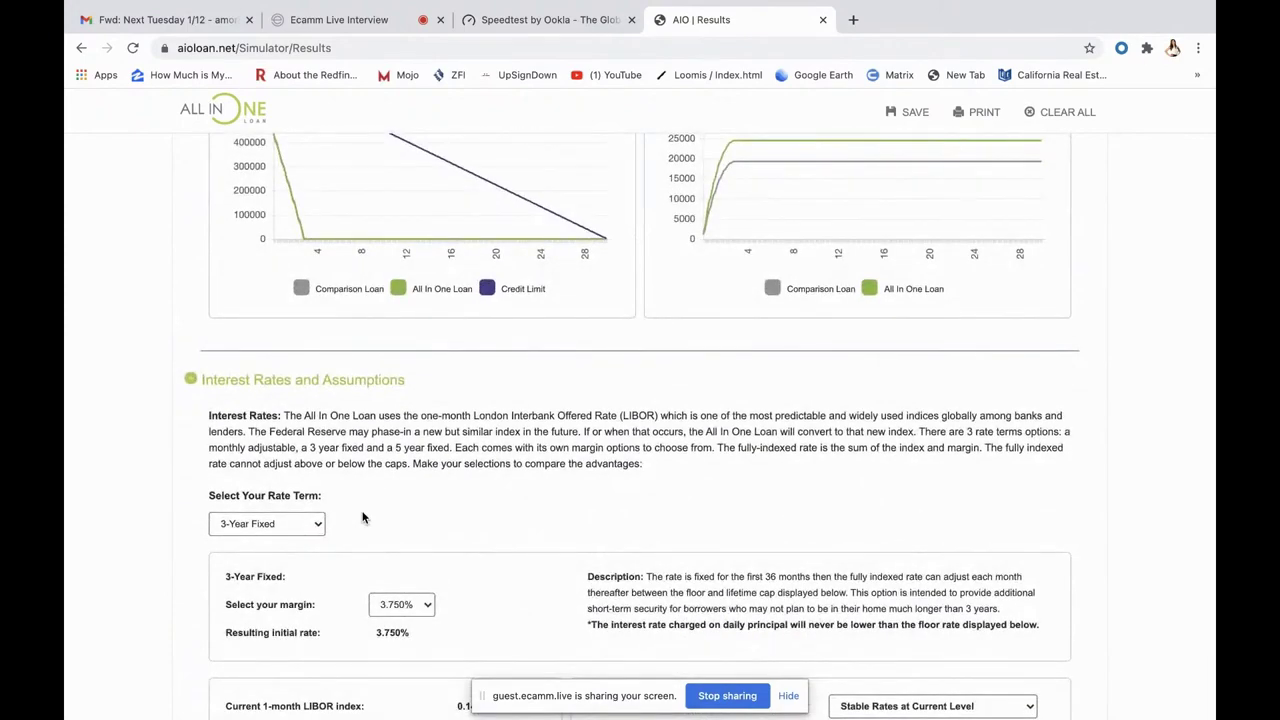
scroll(362, 517, up, 2)
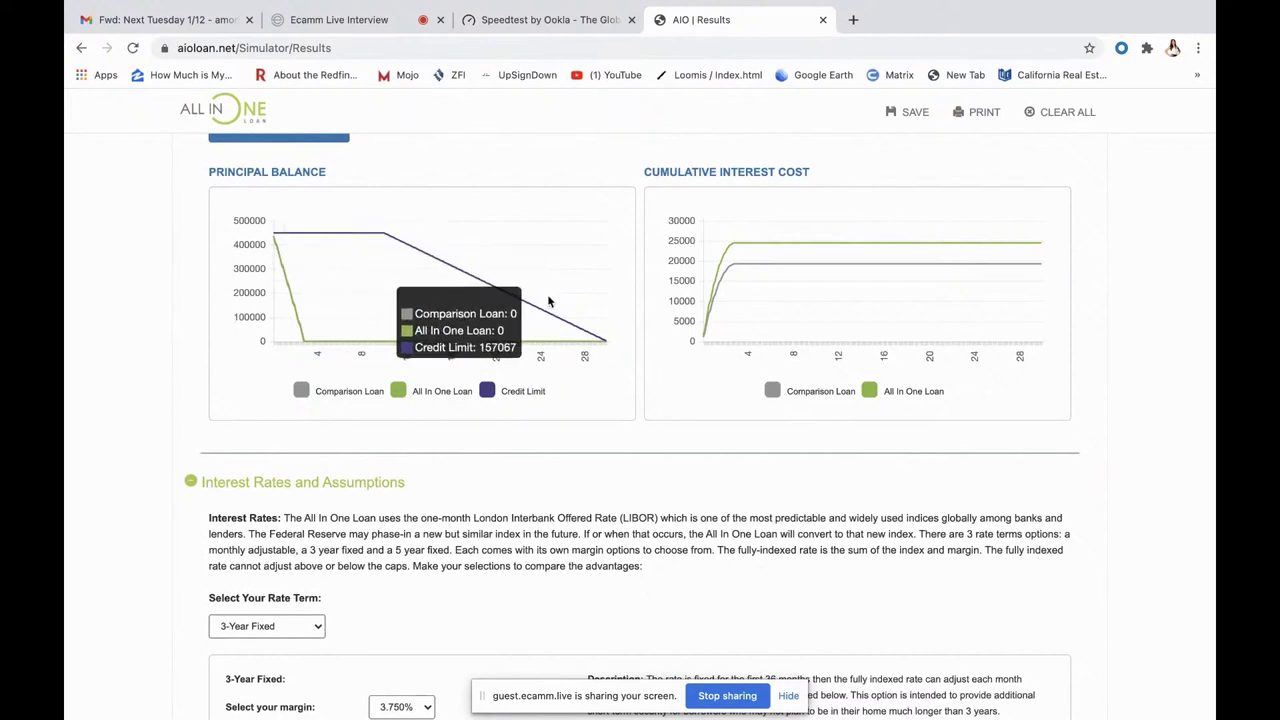
mouse_move(588, 362)
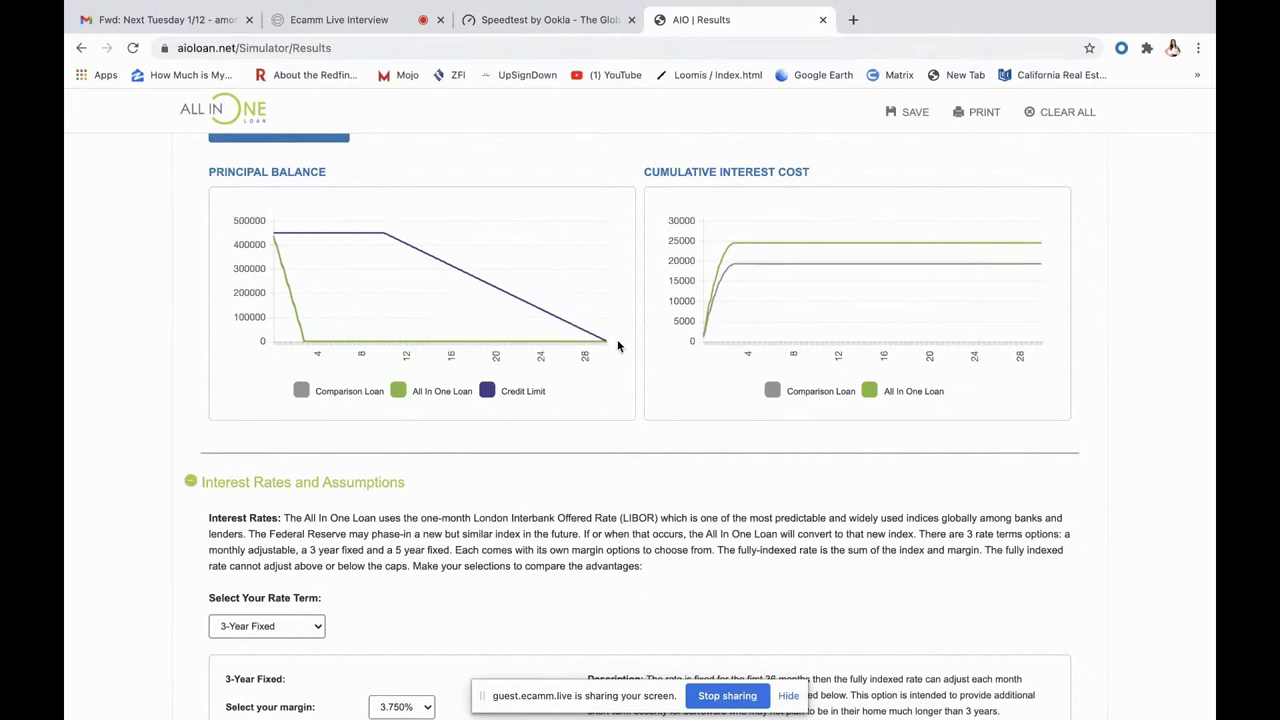
Step: Set the rate term under Interest Rates and Assumptions to 1-Month Adjustable
scroll(164, 505, down, 4)
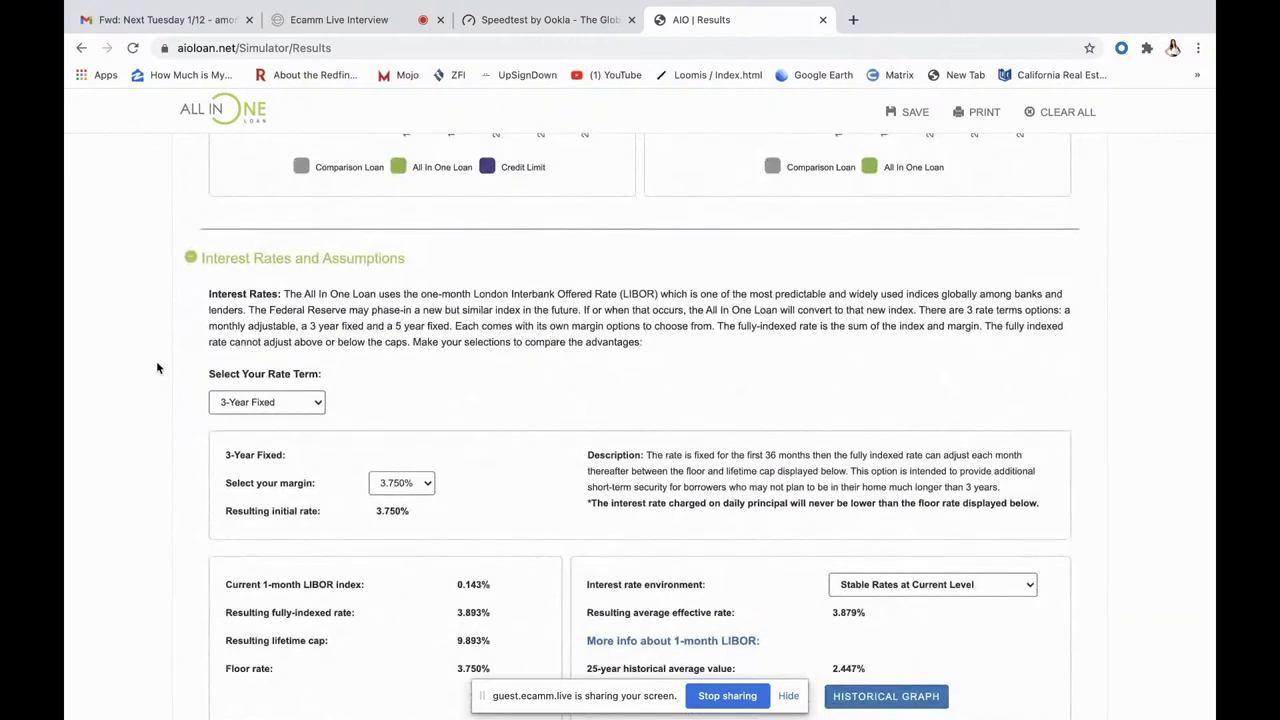
scroll(157, 366, down, 2)
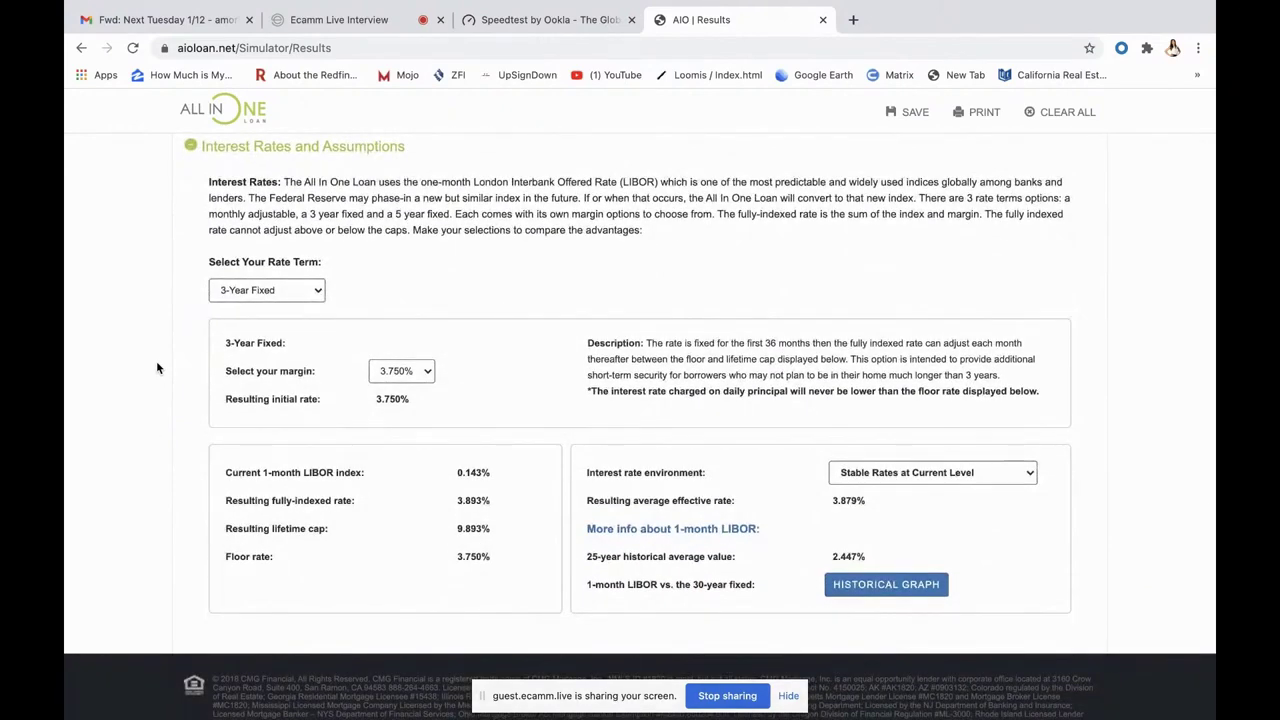
click(252, 298)
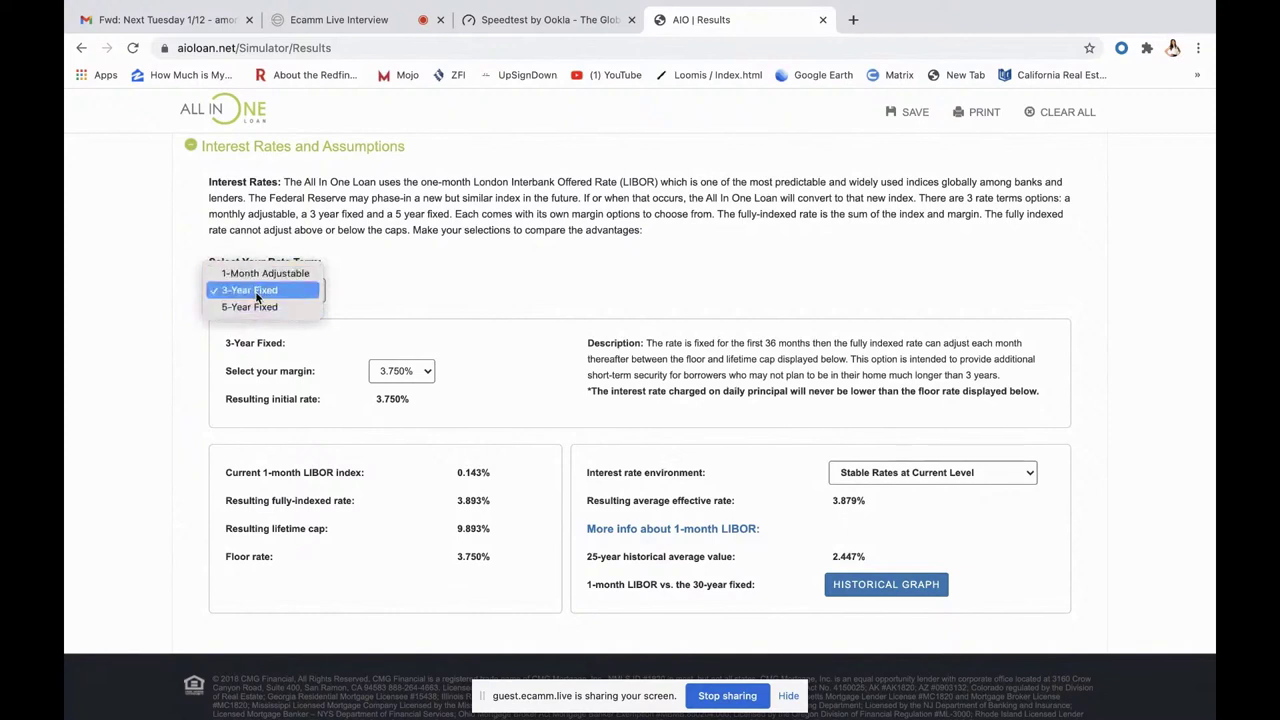
click(256, 292)
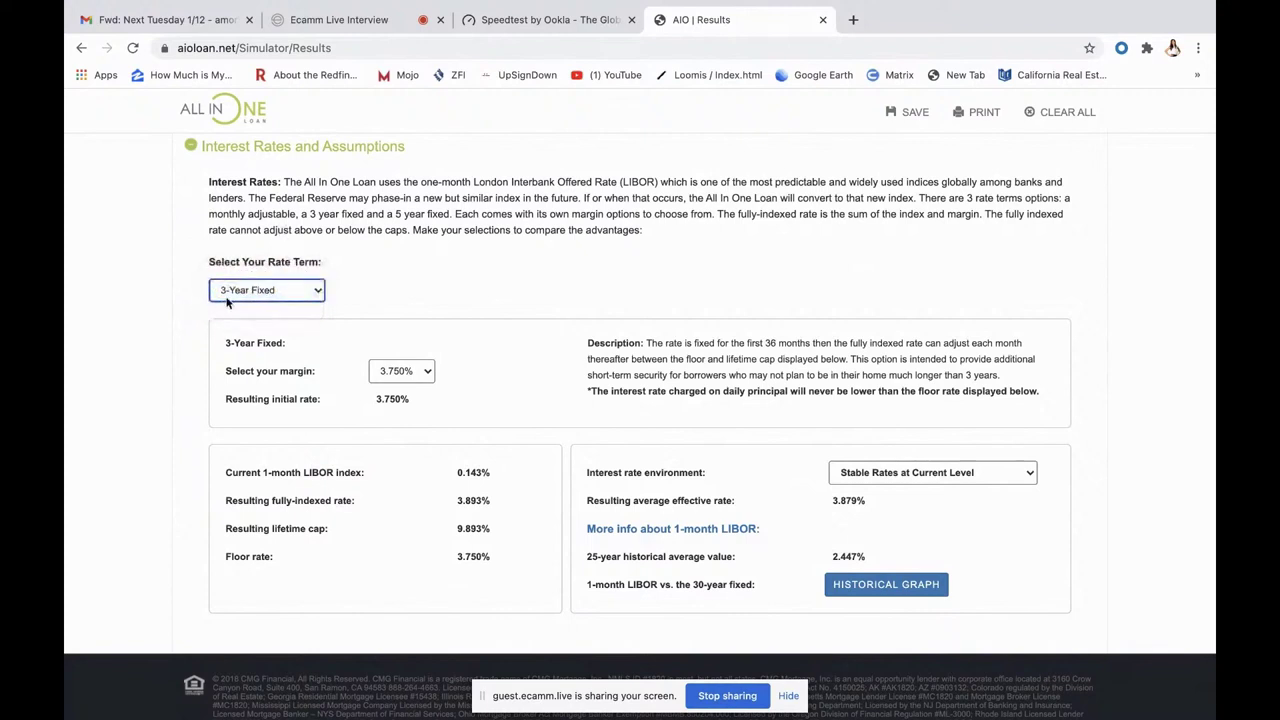
click(257, 300)
click(266, 276)
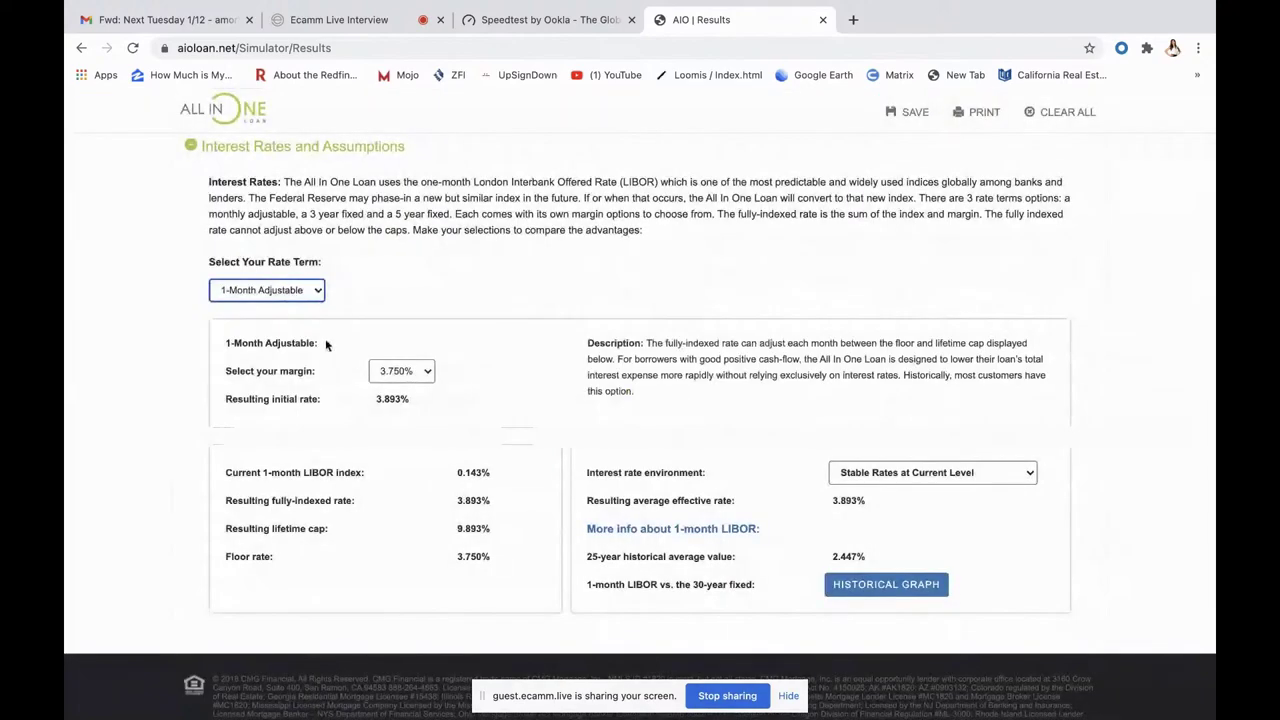
click(211, 296)
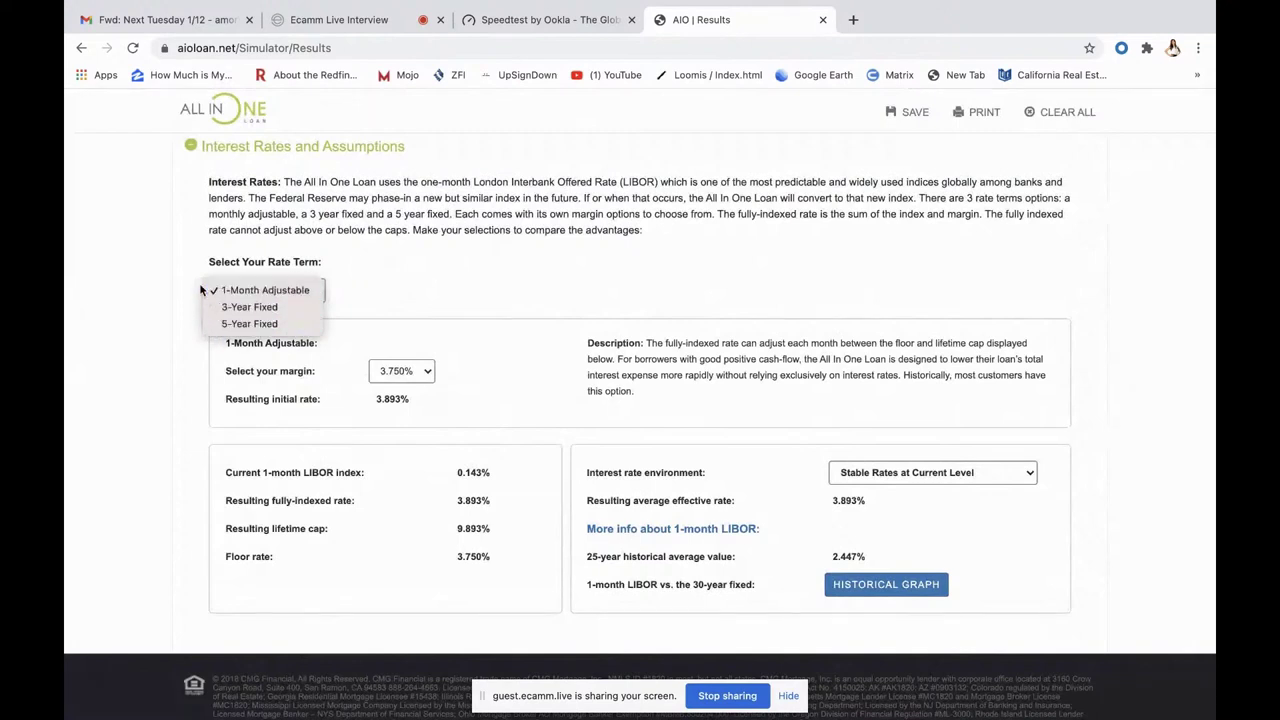
click(196, 290)
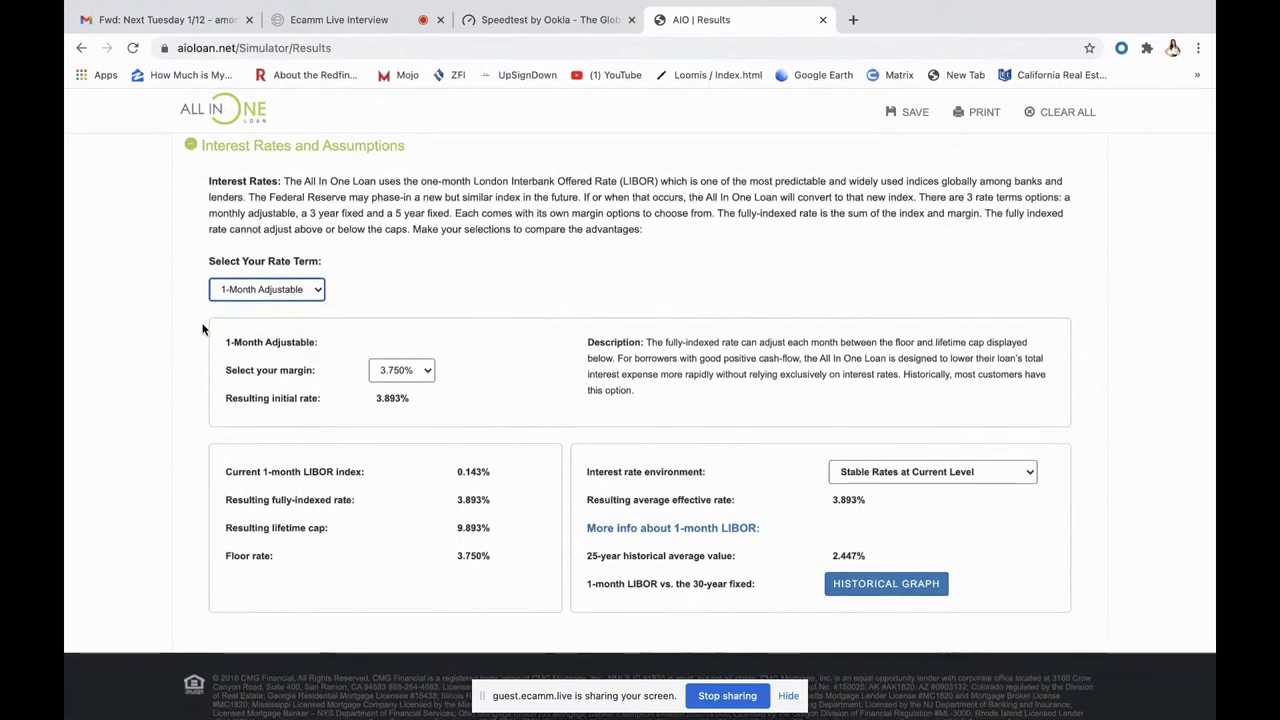
Step: Set the 1-Month Adjustable margin to 3.500% and check its effect on the Cost Summary
scroll(202, 329, down, 1)
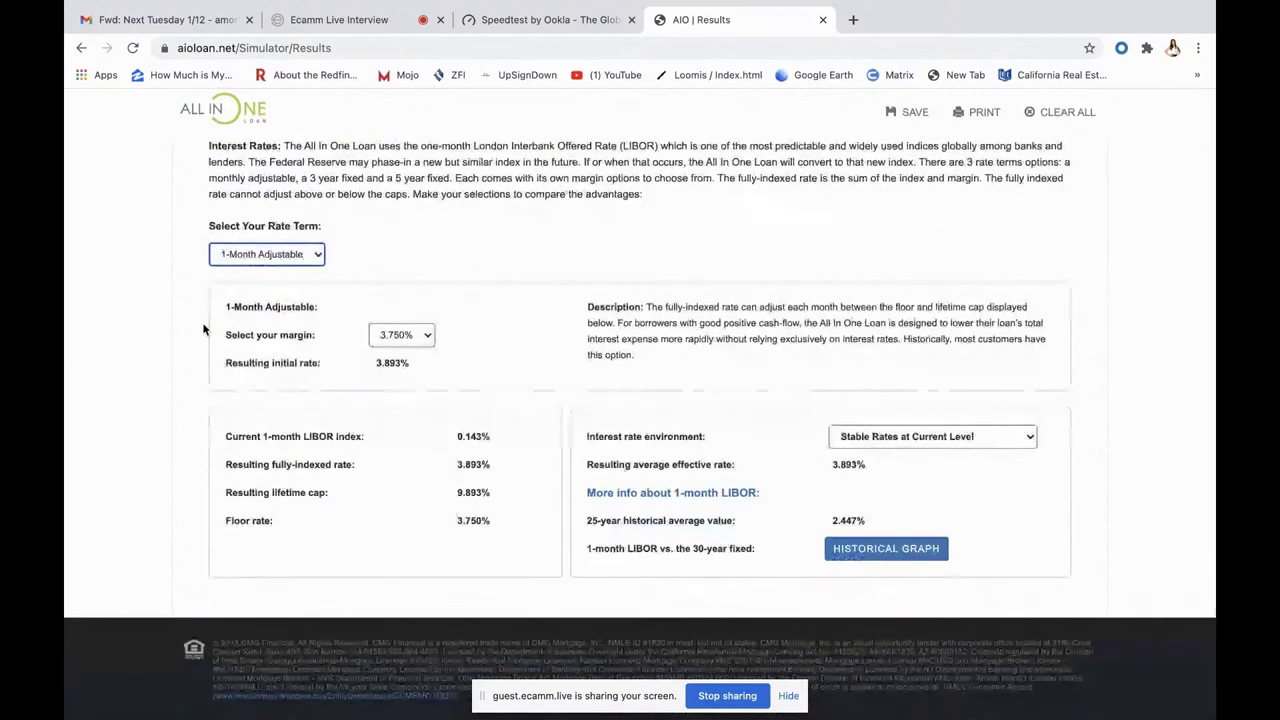
click(403, 338)
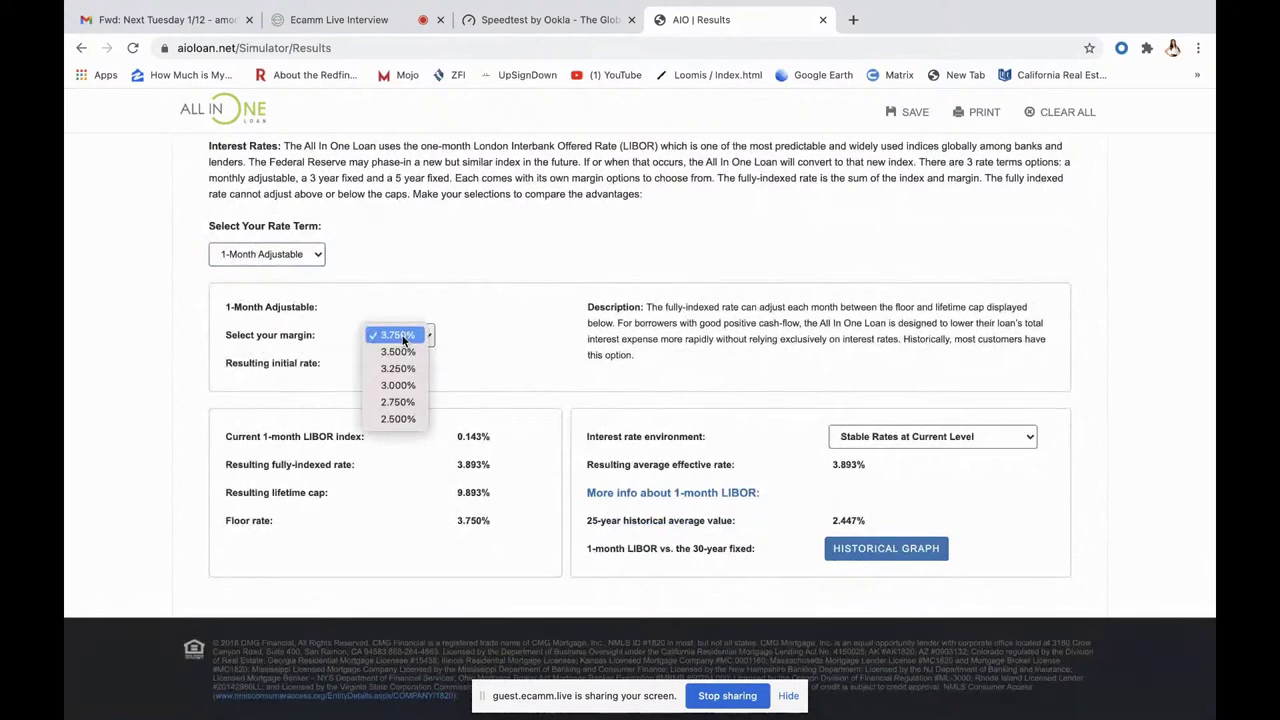
click(403, 338)
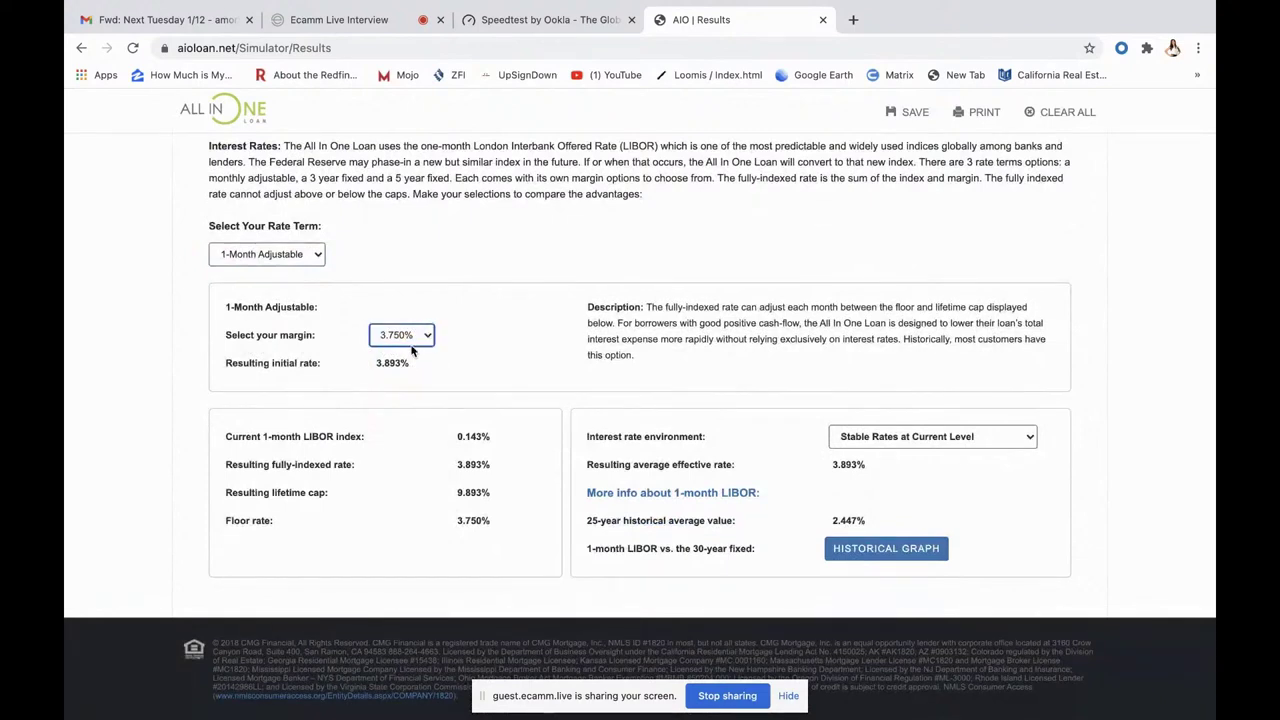
click(403, 338)
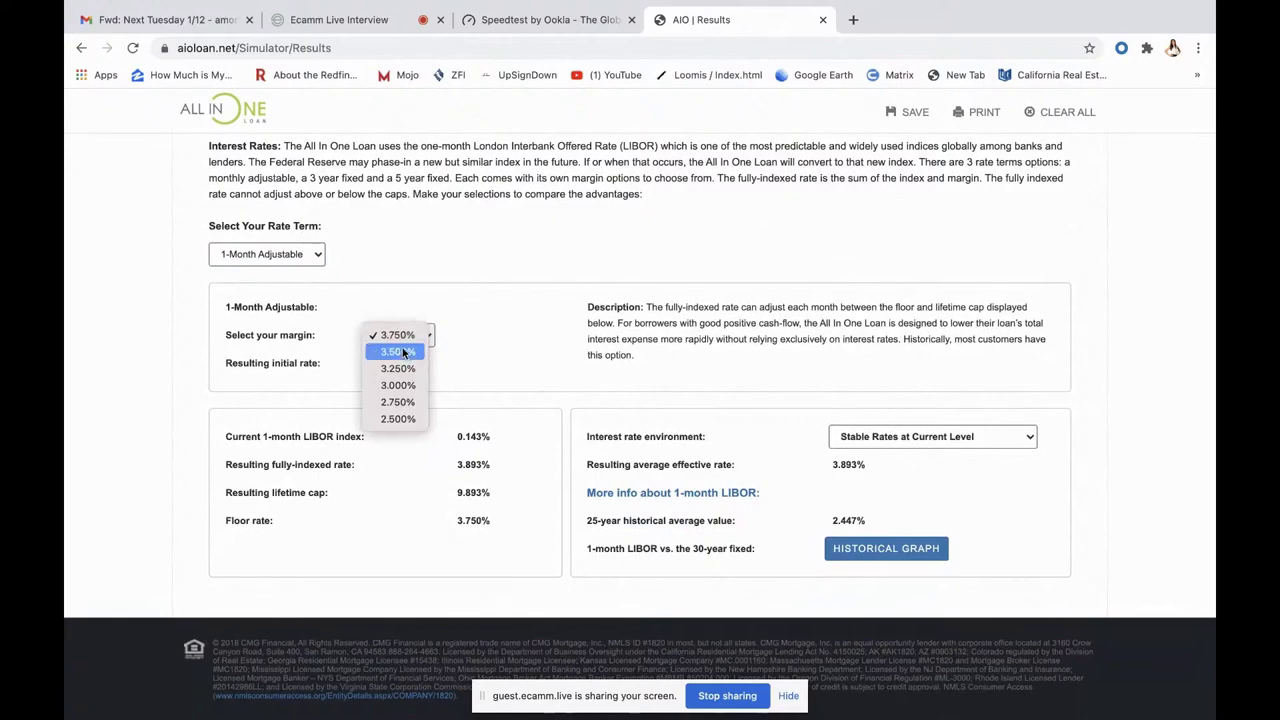
click(398, 352)
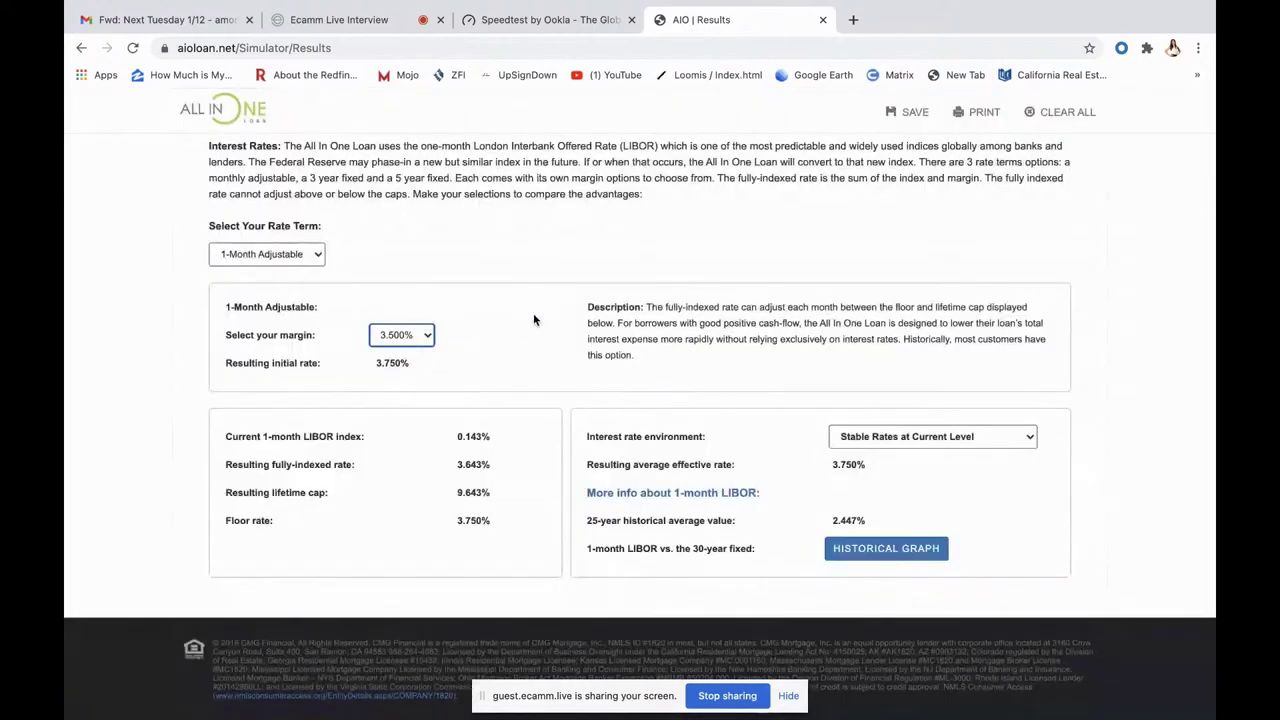
scroll(533, 319, up, 15)
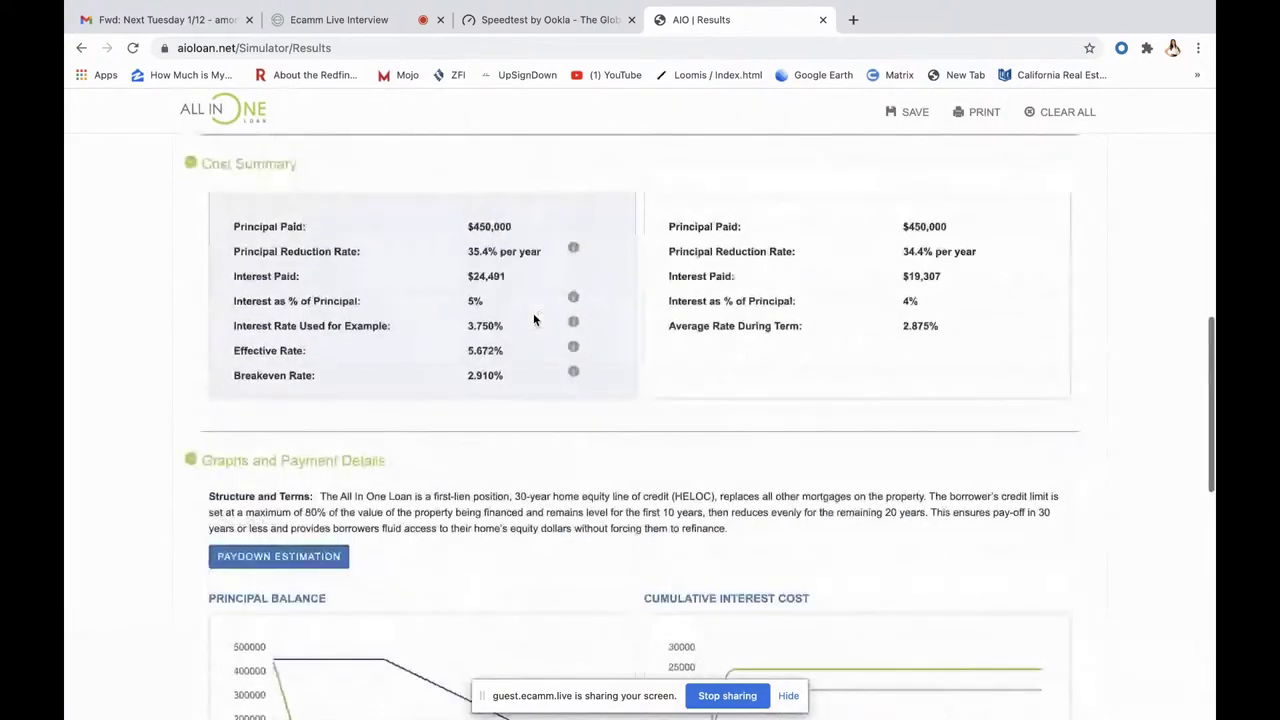
scroll(533, 319, up, 2)
scroll(533, 319, down, 10)
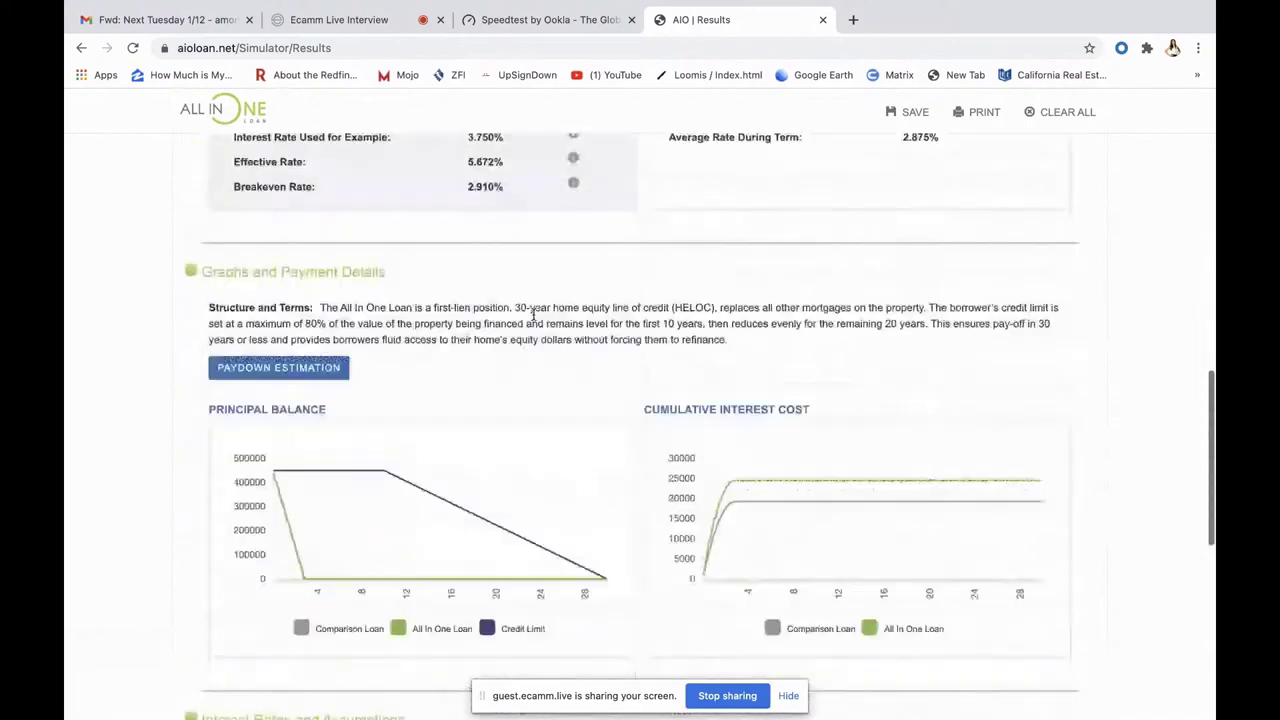
scroll(533, 320, down, 3)
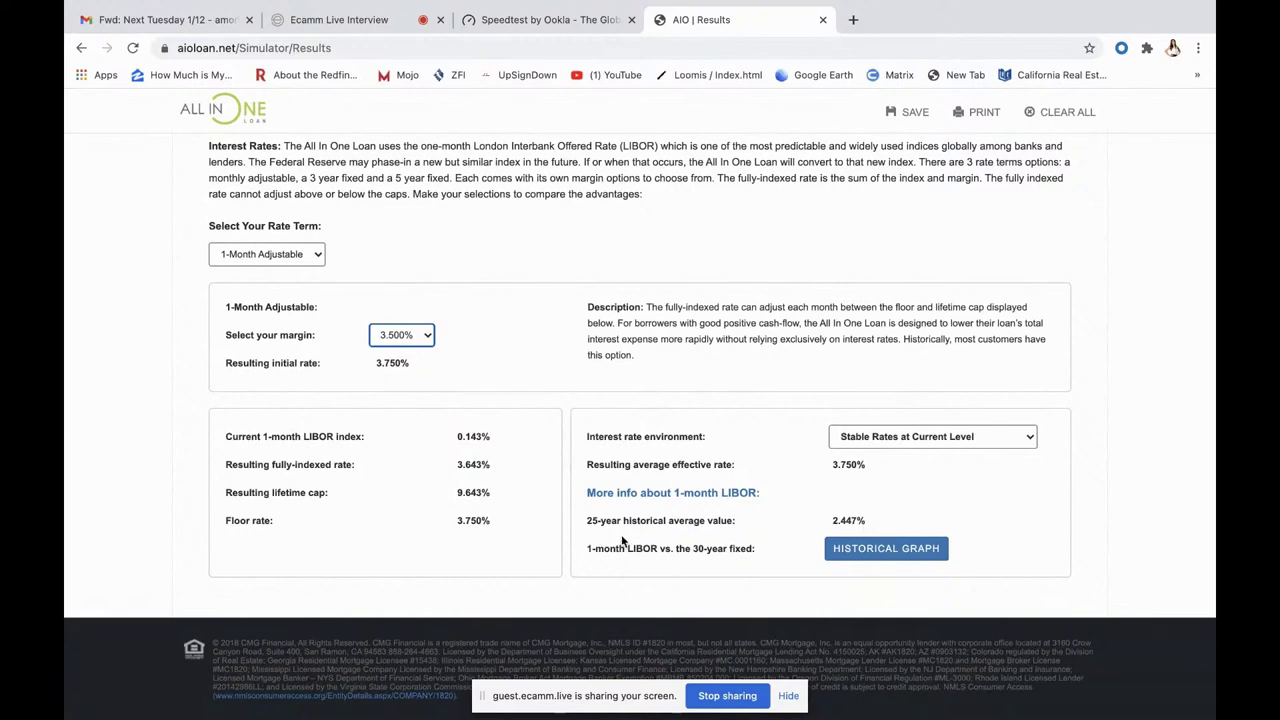
Step: View the historical graph of 1-month LIBOR versus the 30-year fixed, close it and return to the loan comparison totals
click(886, 552)
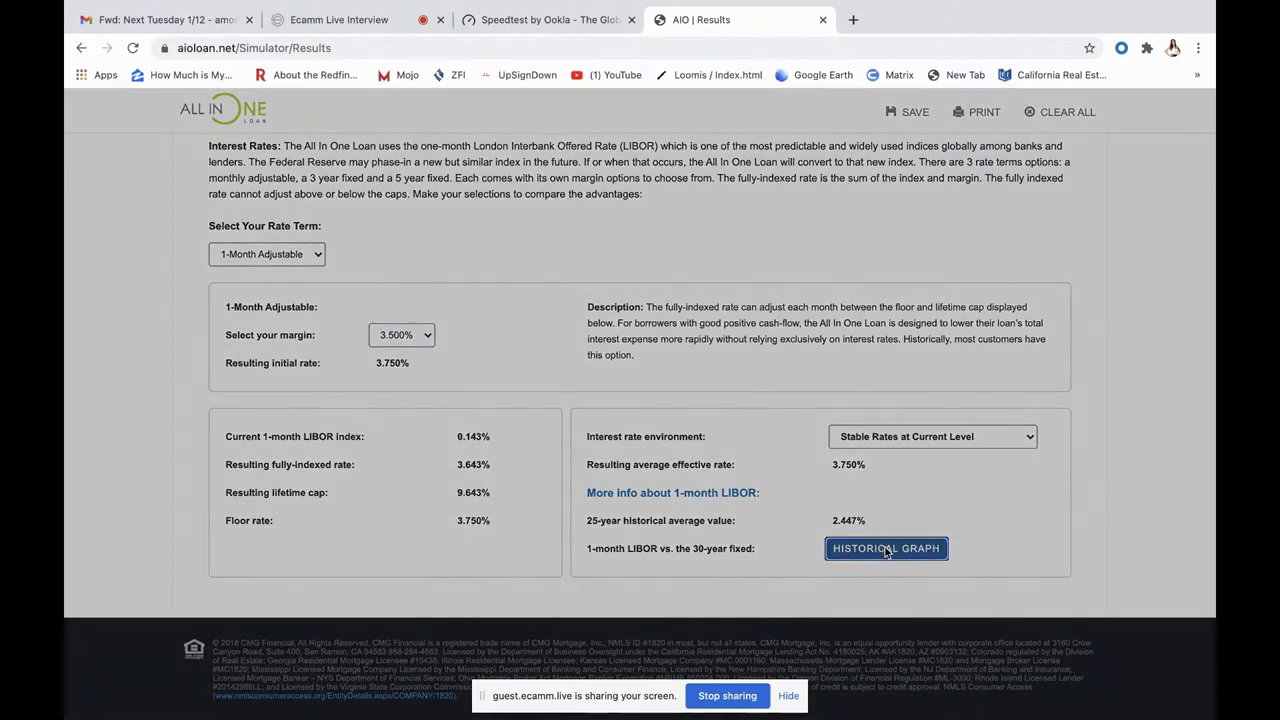
scroll(672, 540, down, 1)
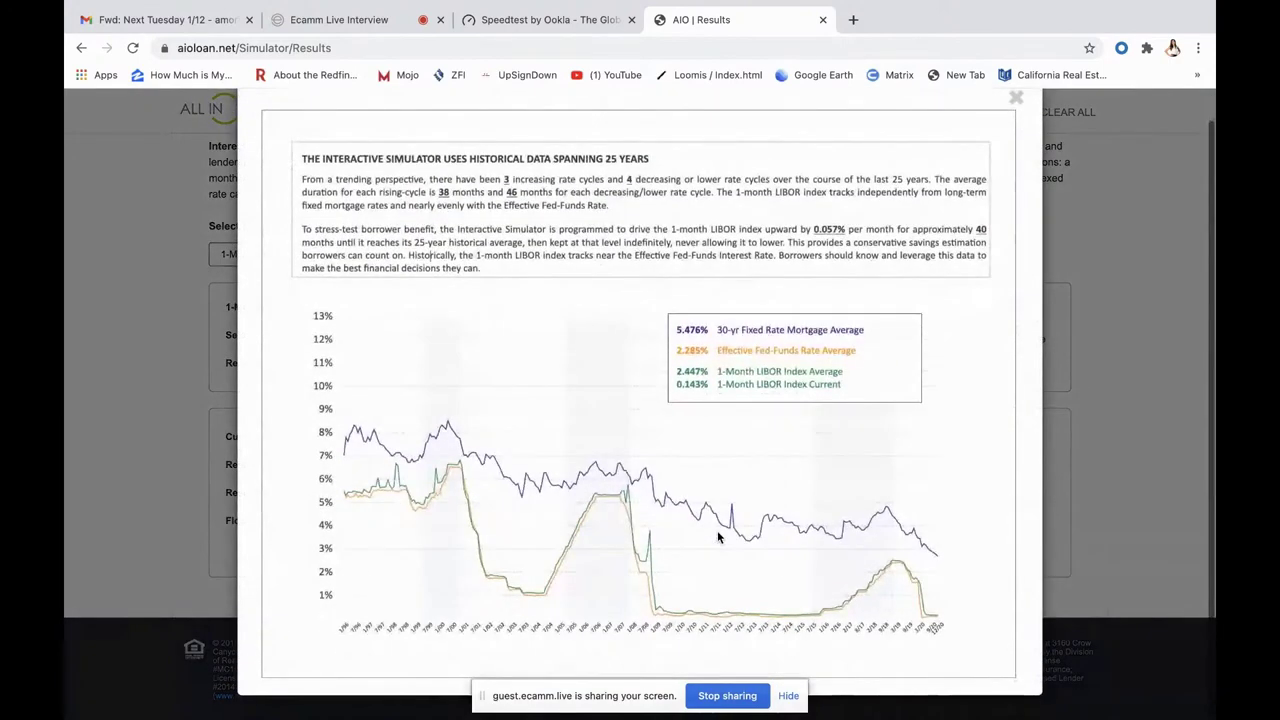
scroll(765, 445, up, 1)
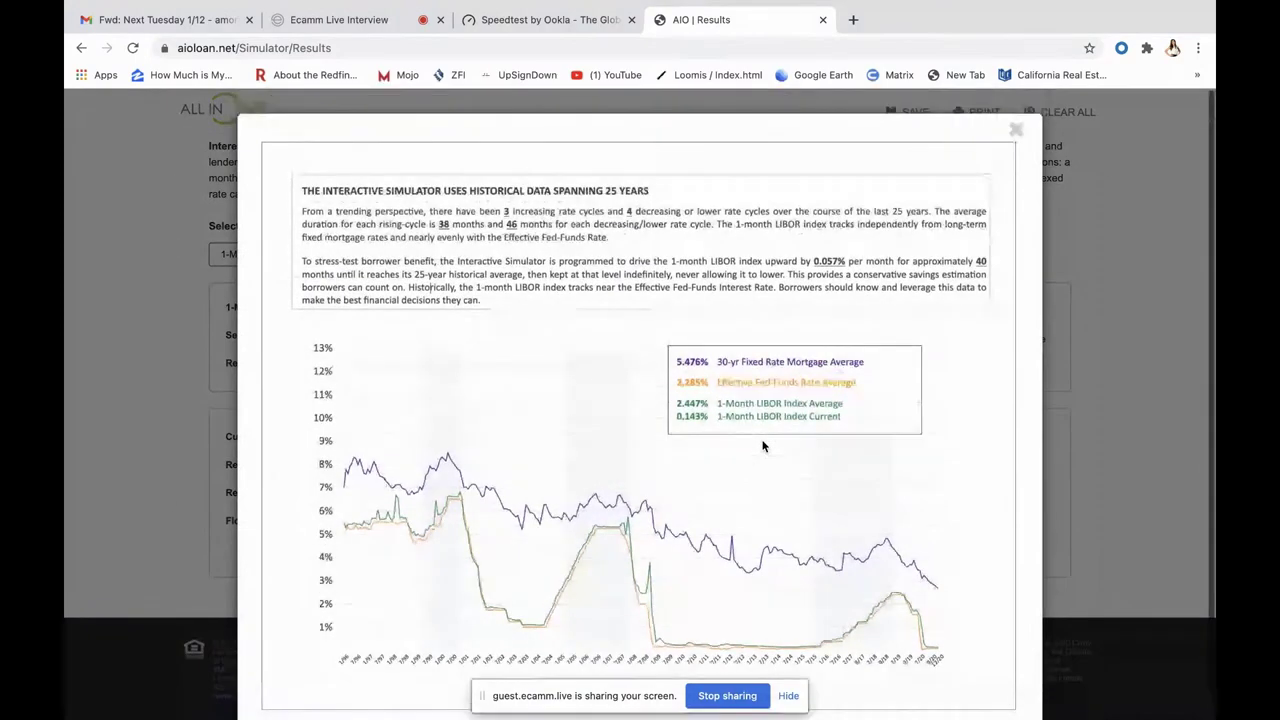
click(1016, 134)
scroll(876, 262, up, 3)
scroll(838, 315, up, 12)
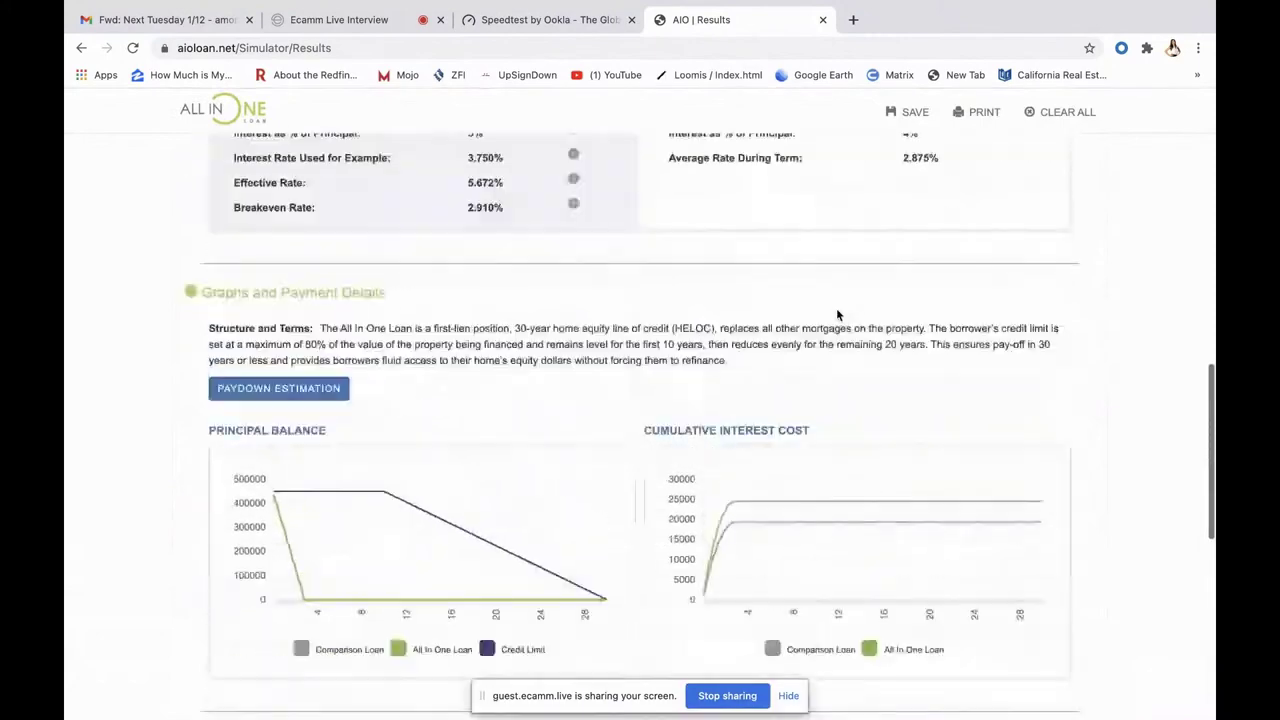
scroll(838, 315, up, 5)
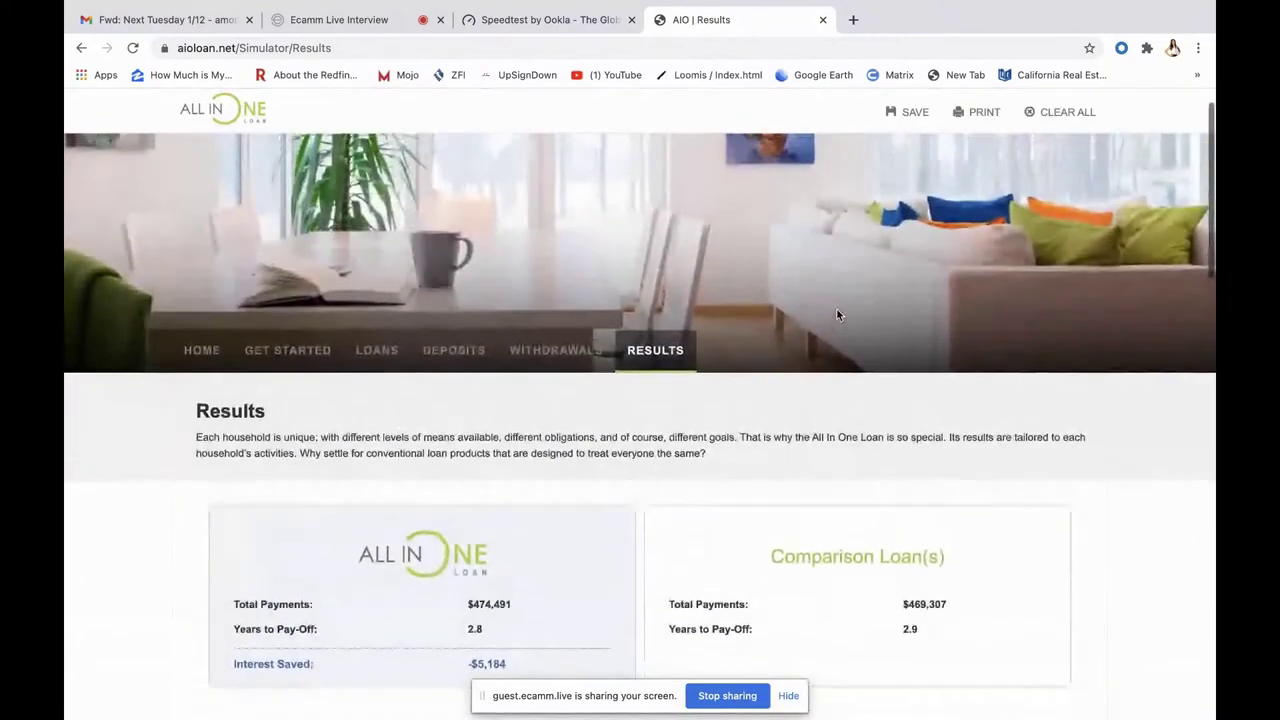